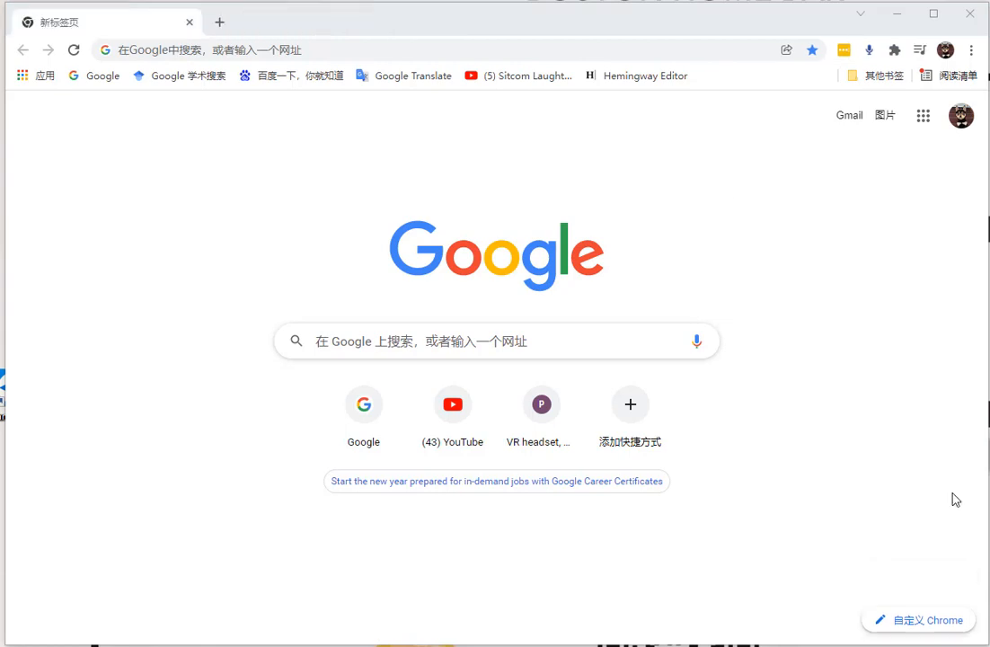
# Find the Amazon Web Services site by searching the web for "aws" and open its console sign-in page
pyautogui.click(494, 351)
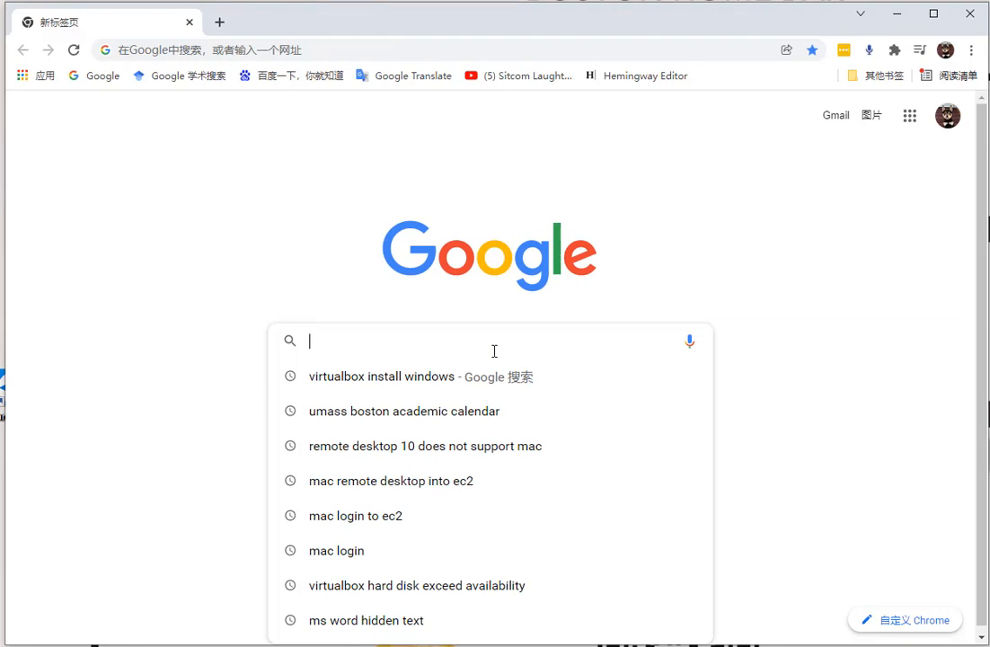
pyautogui.write('aws')
pyautogui.press('Return')
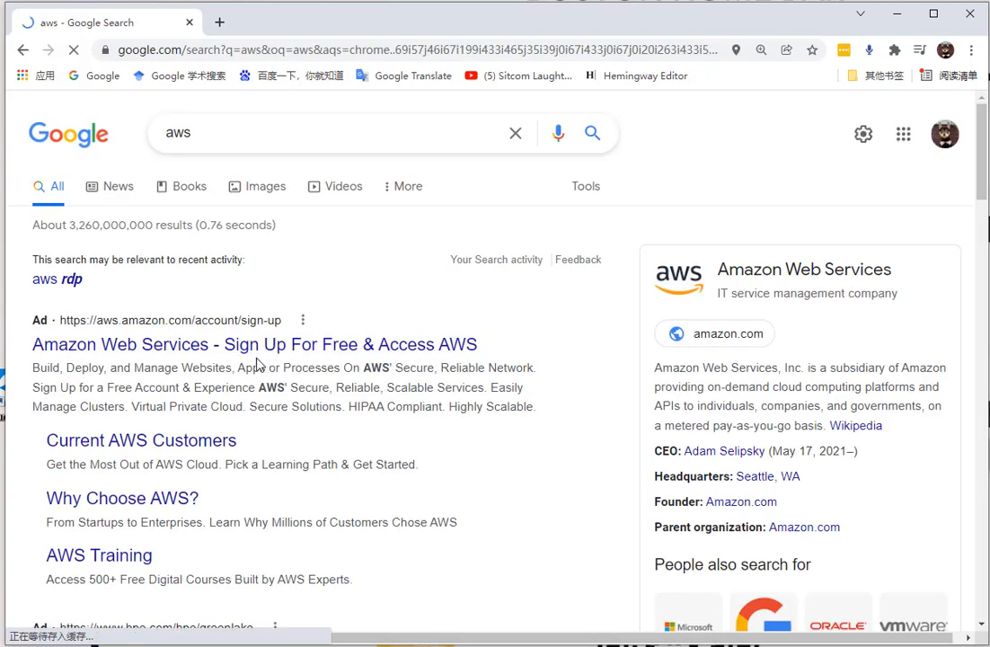
pyautogui.click(211, 348)
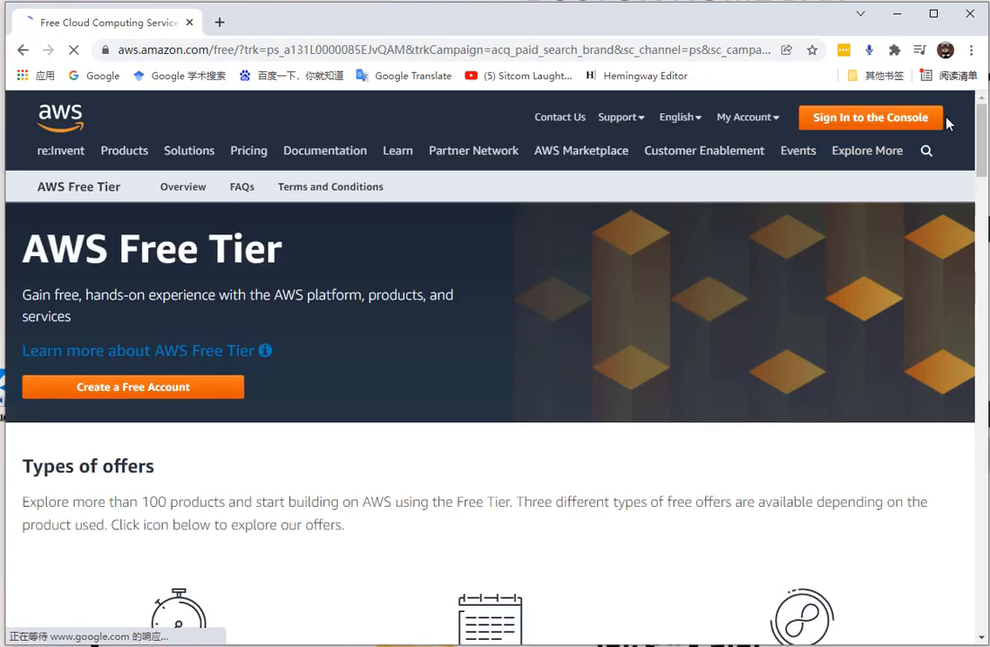
pyautogui.click(884, 125)
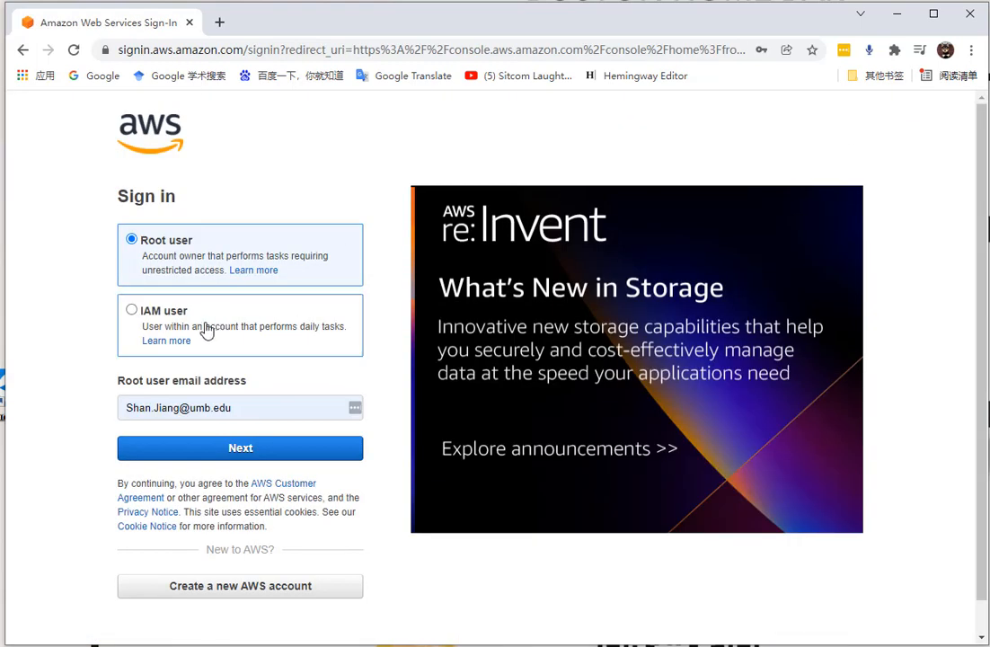
# Sign in as root user with the prefilled e-mail, the security check characters and the account password
pyautogui.click(257, 452)
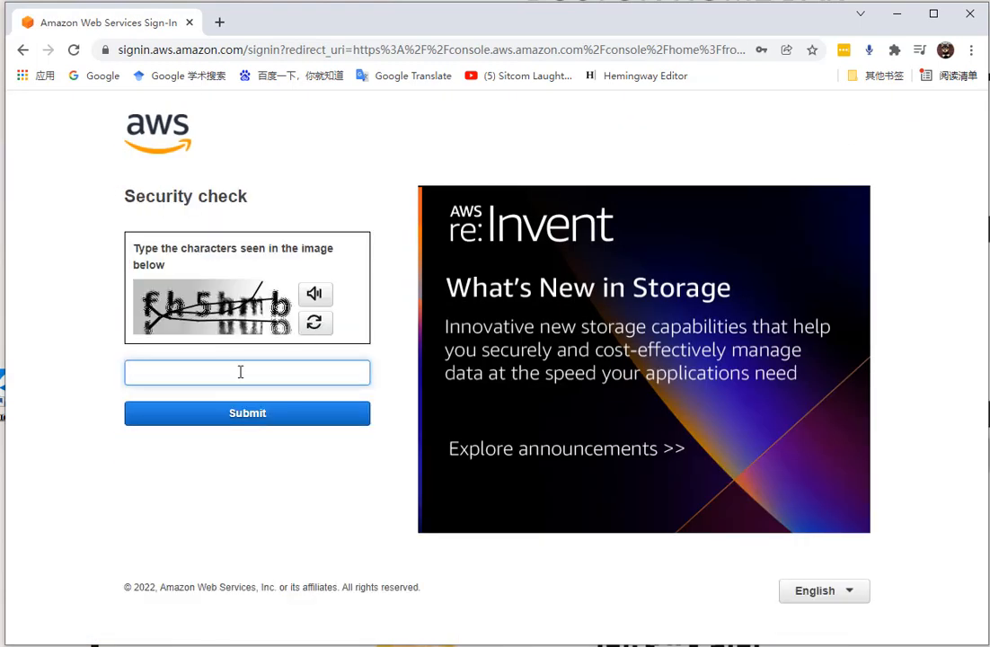
pyautogui.write('fh5hmb')
pyautogui.click(305, 416)
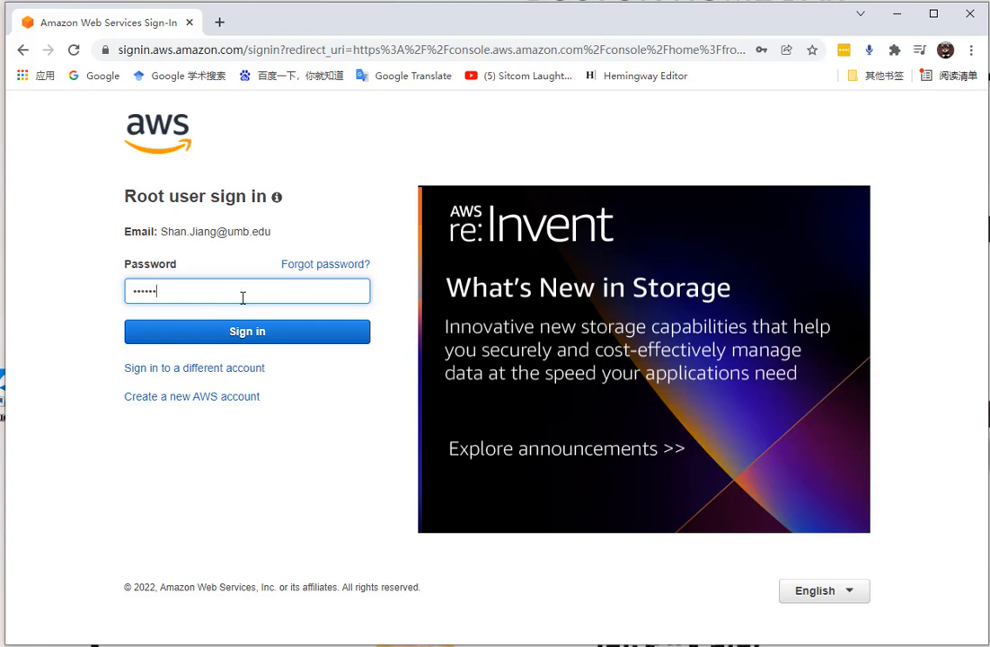
pyautogui.write('••')
pyautogui.click(270, 335)
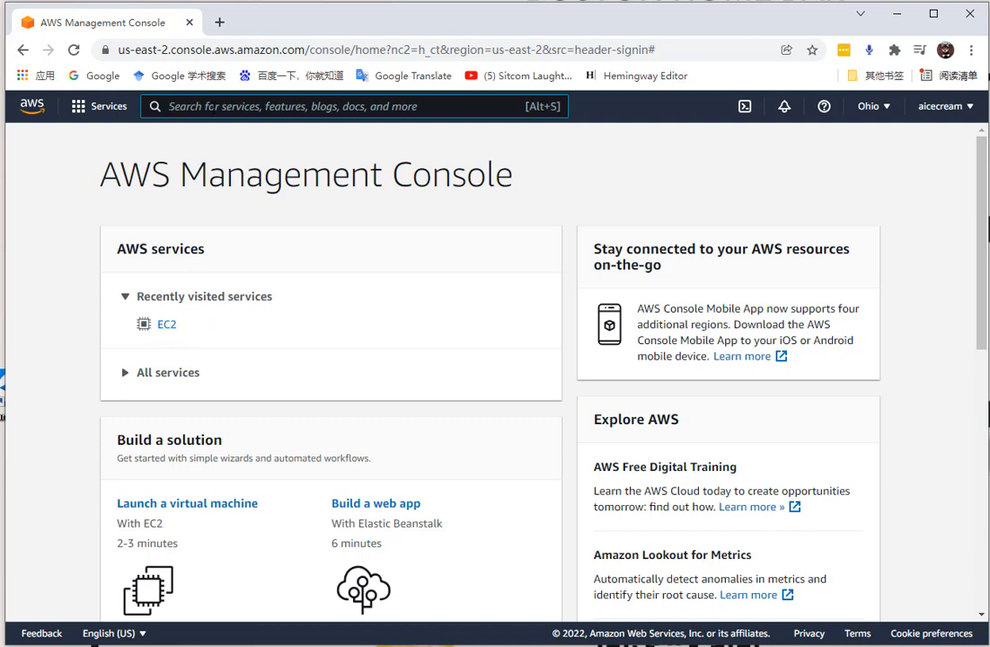
# Search the console services for "ec2", open EC2 and dismiss the welcome-back message
pyautogui.write('ec2')
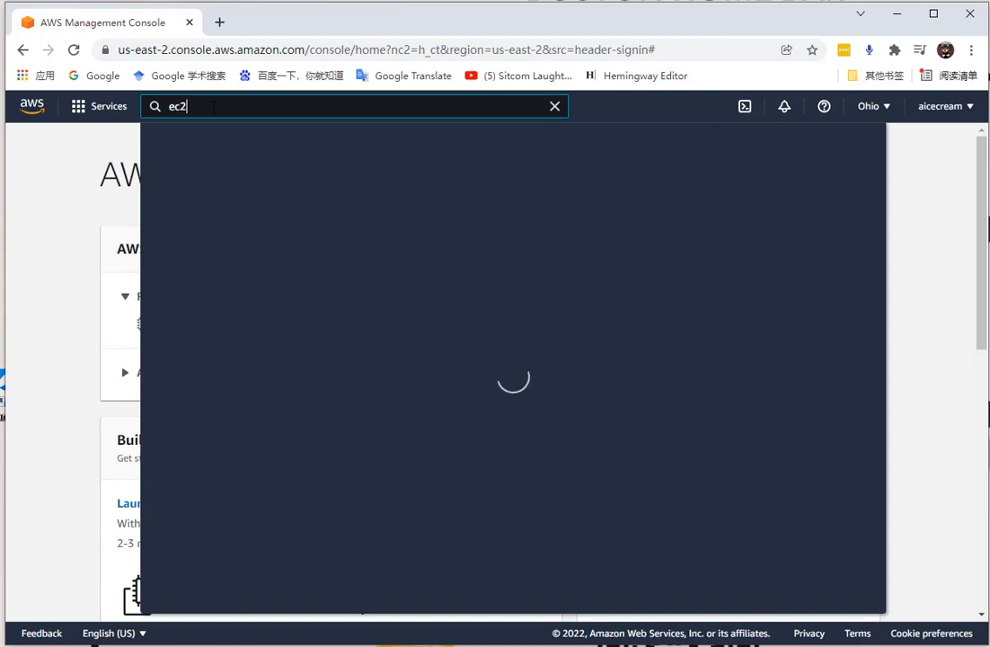
pyautogui.moveTo(418, 235)
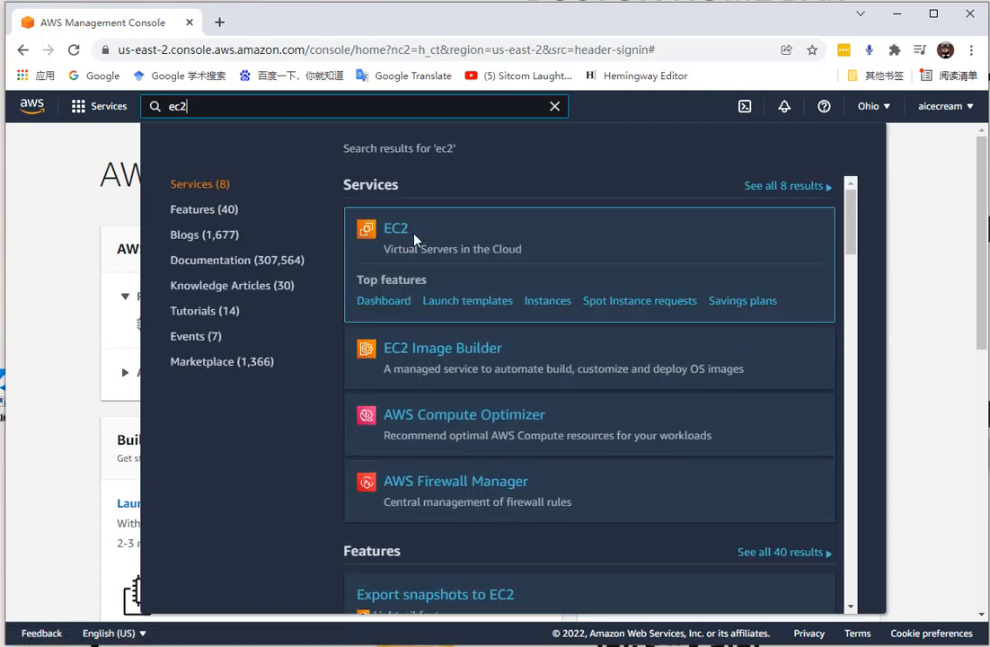
pyautogui.click(401, 235)
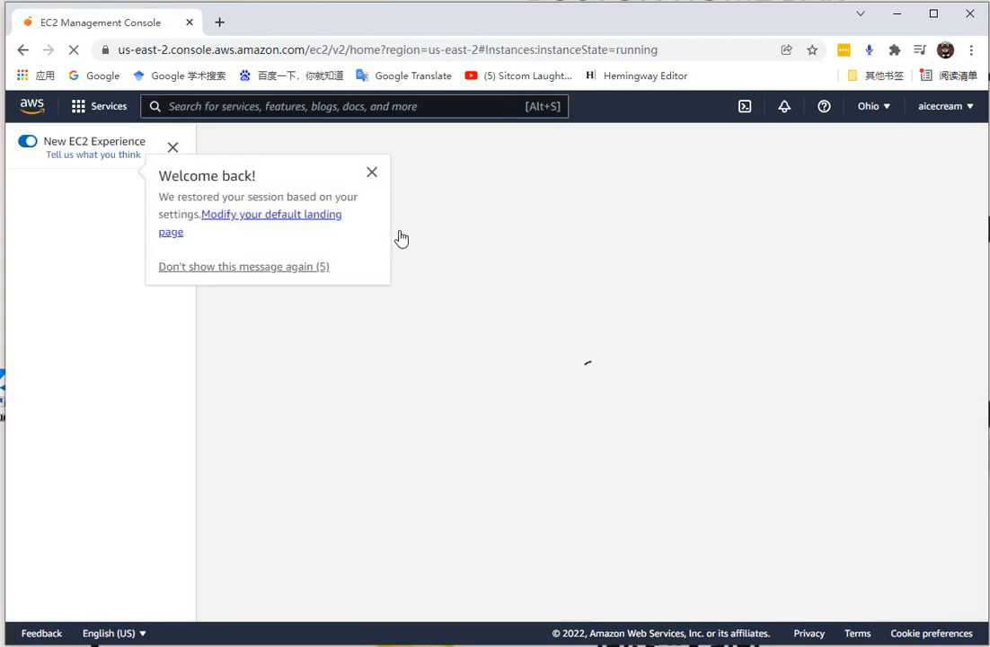
pyautogui.click(372, 176)
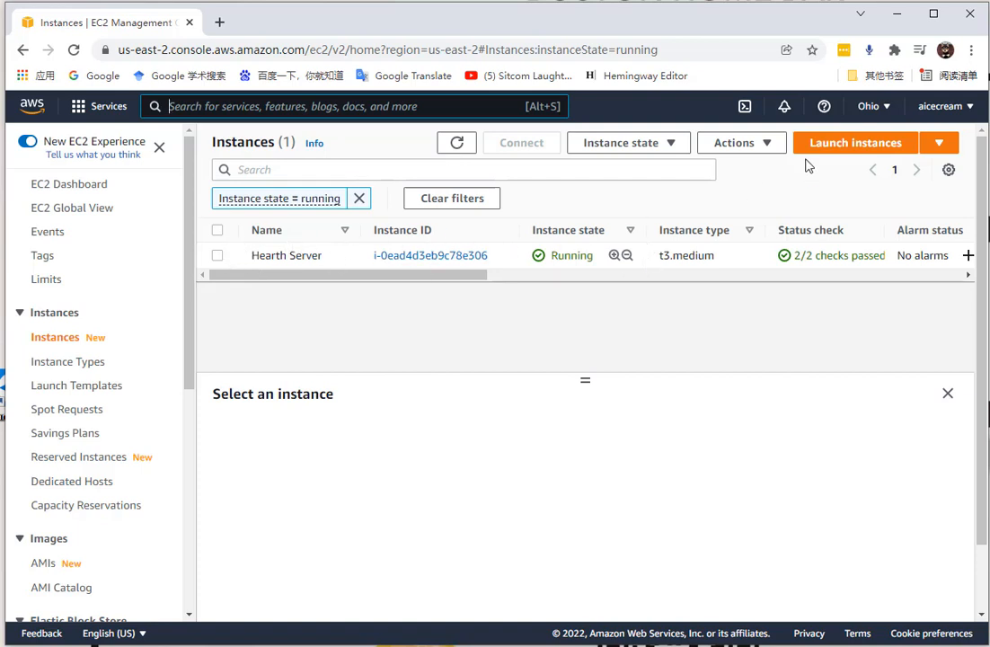
# Start launching a new instance and choose the Microsoft Windows Server 2019 Base machine image
pyautogui.click(850, 145)
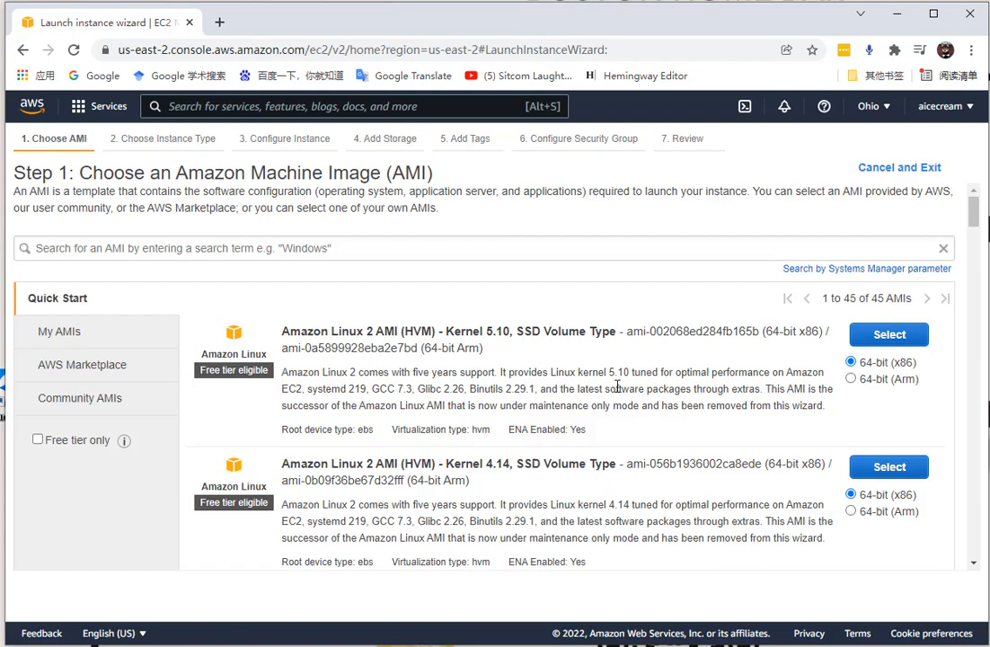
pyautogui.scroll(-3, 596, 380)
pyautogui.scroll(-2, 476, 323)
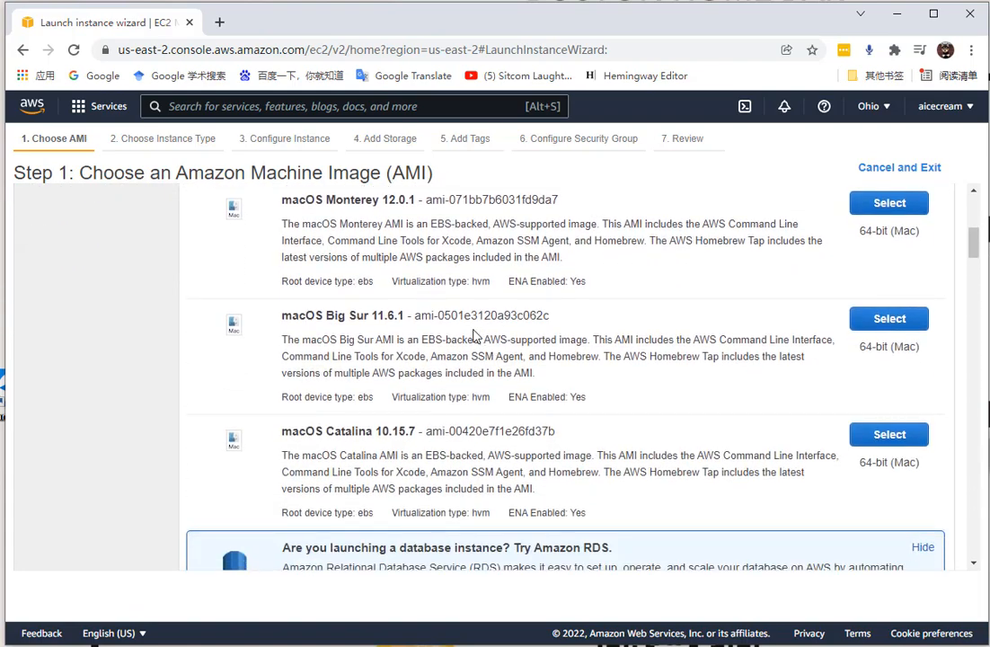
pyautogui.scroll(-1, 431, 306)
pyautogui.scroll(-7, 467, 333)
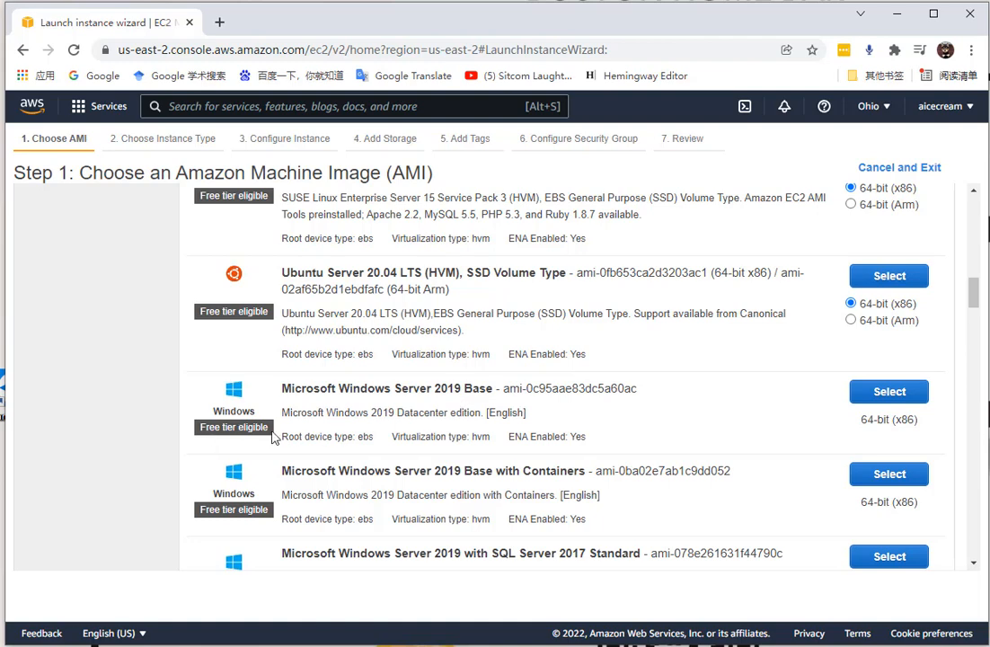
pyautogui.click(868, 395)
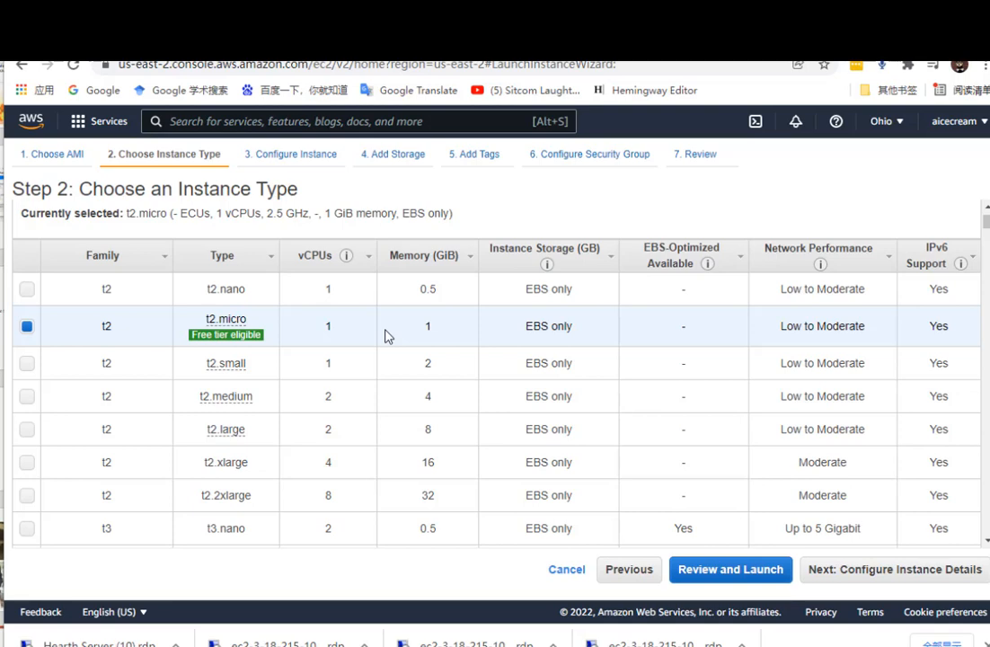
# Compare the available instance types, select t3.medium and proceed to the launch review
pyautogui.moveTo(220, 342)
pyautogui.scroll(-1, 189, 468)
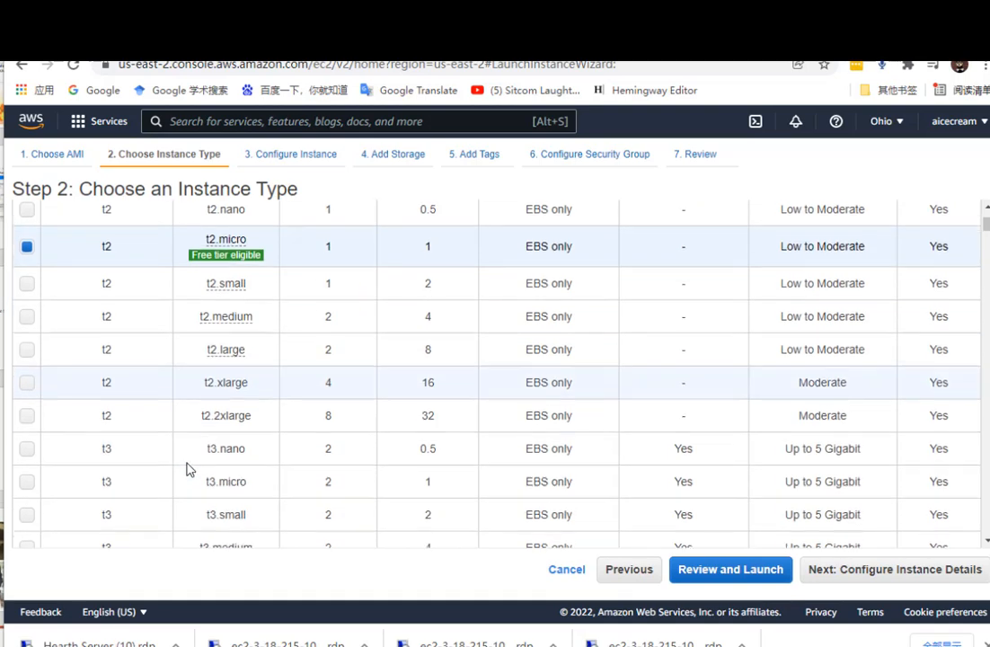
pyautogui.scroll(-1, 133, 476)
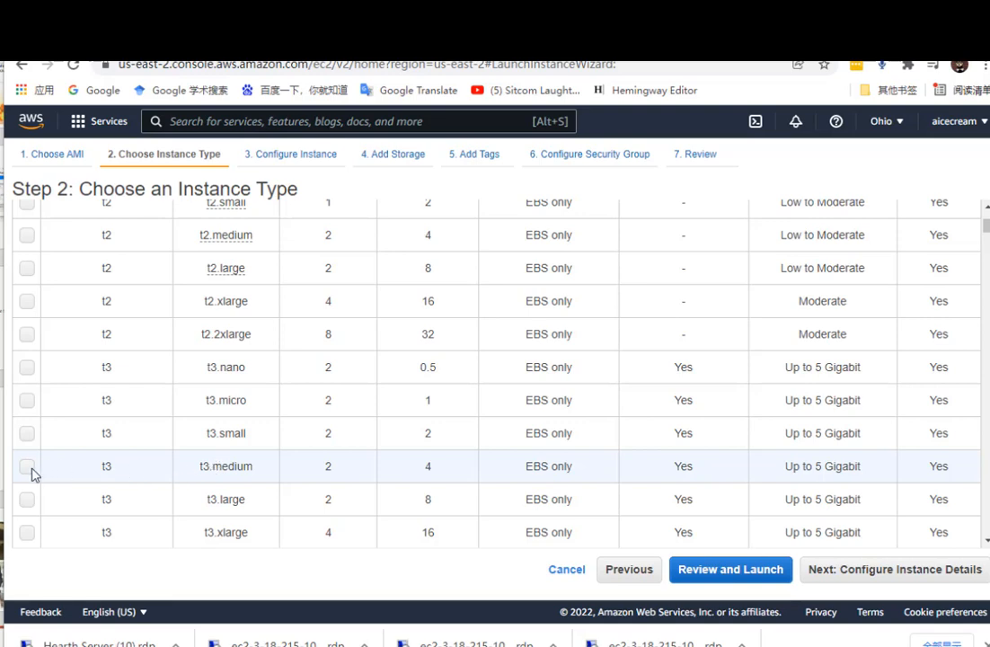
pyautogui.scroll(2, 153, 467)
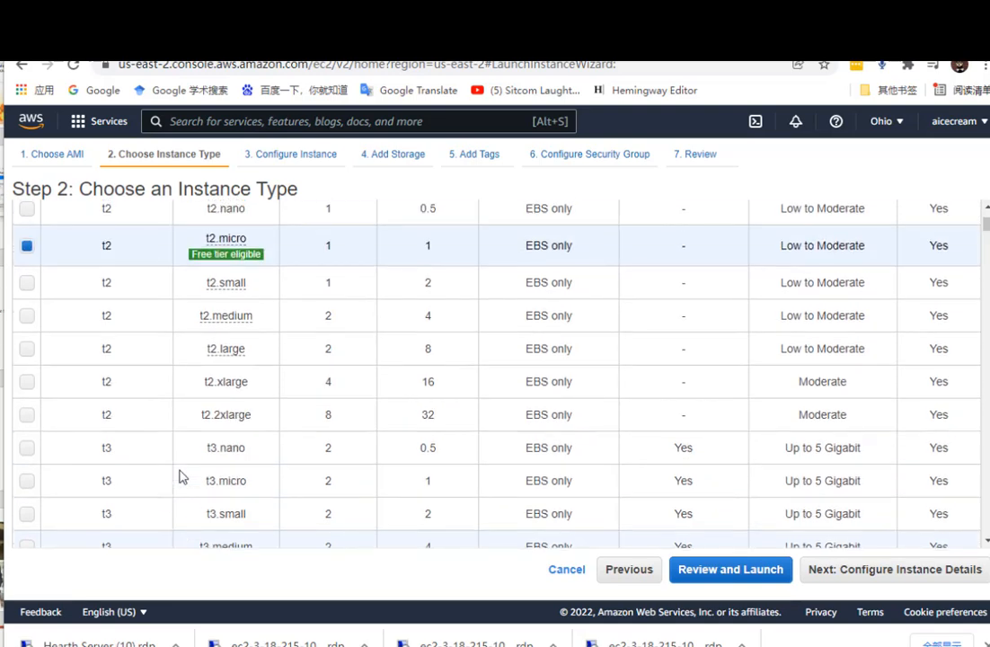
pyautogui.moveTo(220, 270)
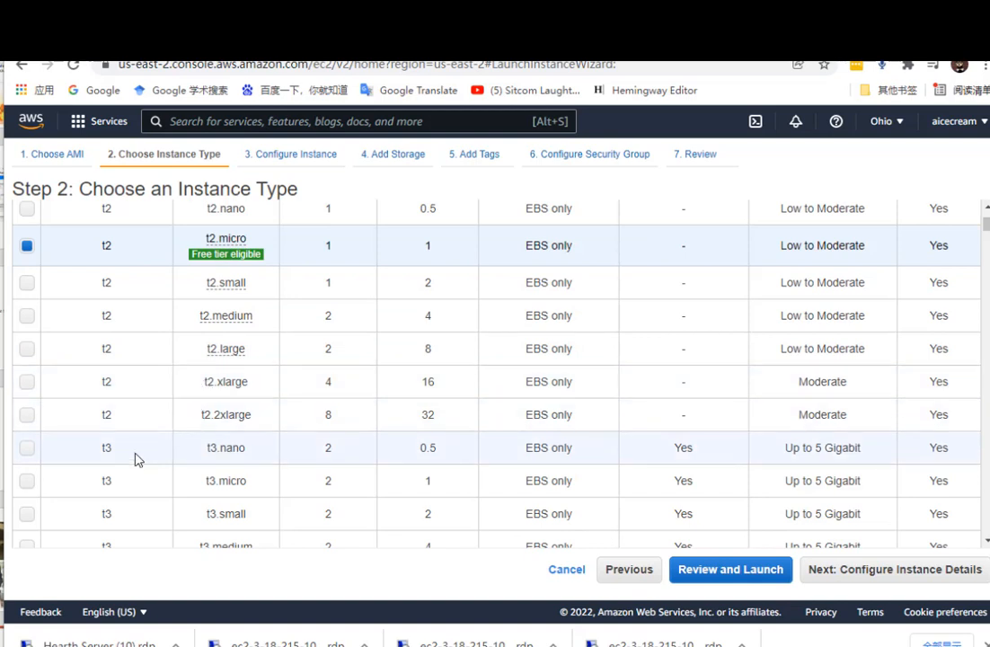
pyautogui.scroll(-1, 123, 464)
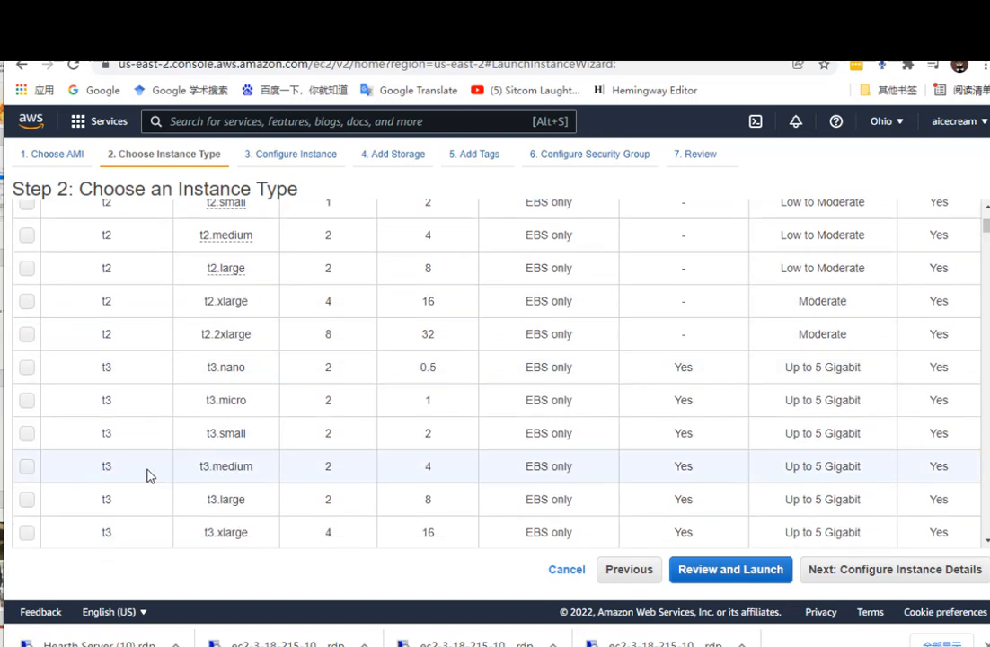
pyautogui.click(33, 468)
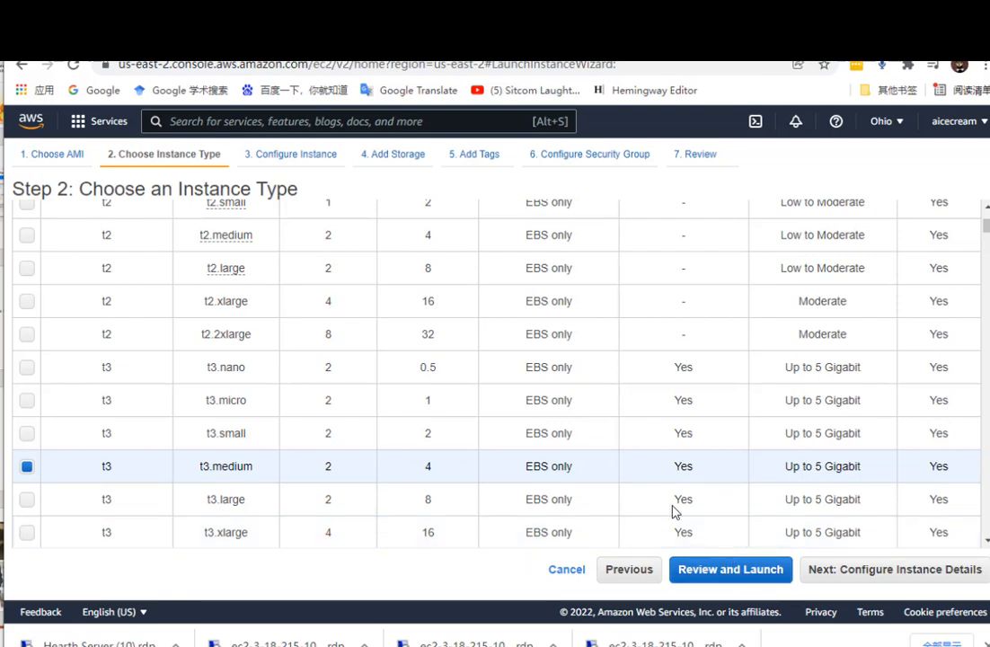
pyautogui.click(707, 584)
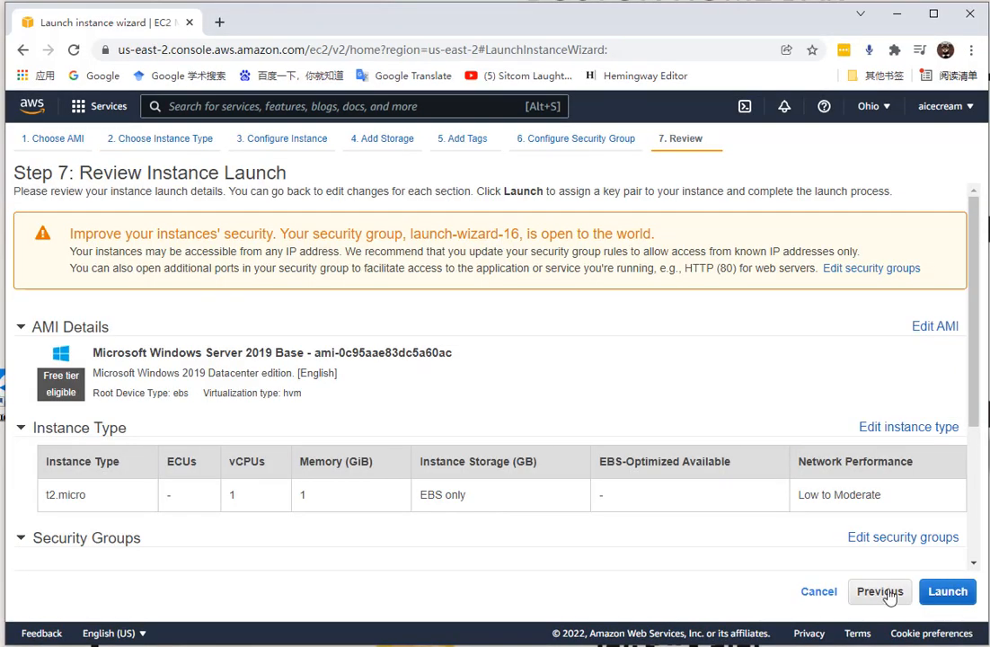
# Proceed to launch, create a new key pair named msis415 and download its private key file
pyautogui.click(946, 594)
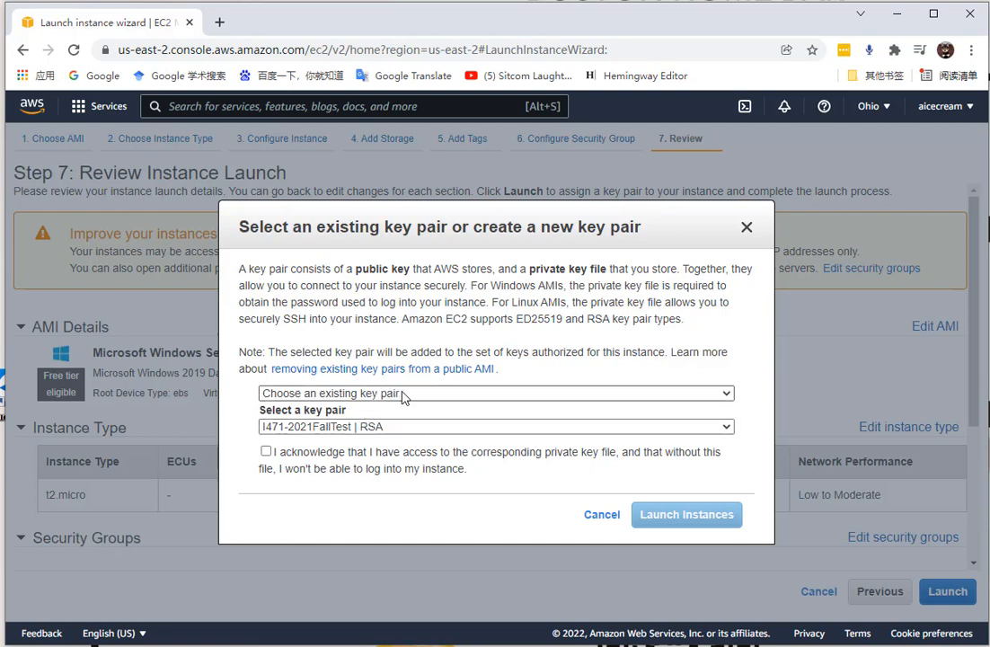
pyautogui.click(402, 393)
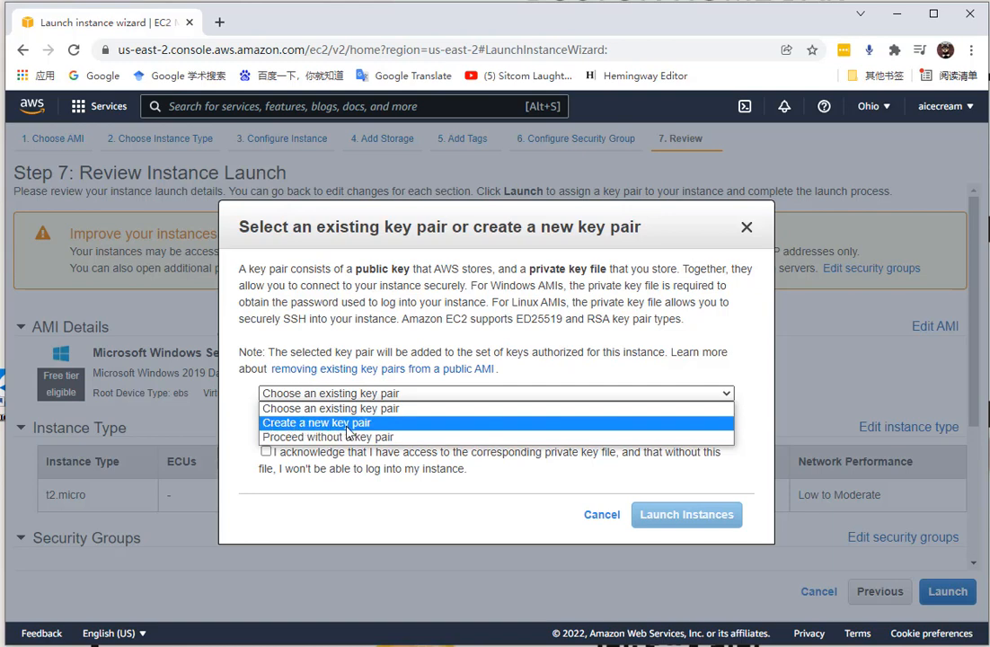
pyautogui.click(353, 424)
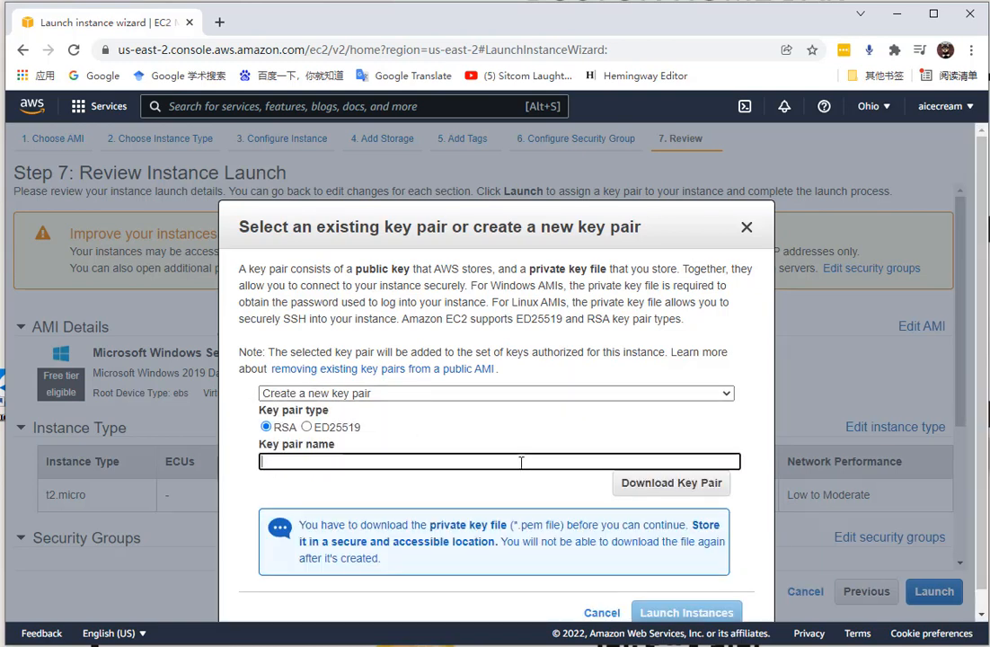
pyautogui.write('Ms')
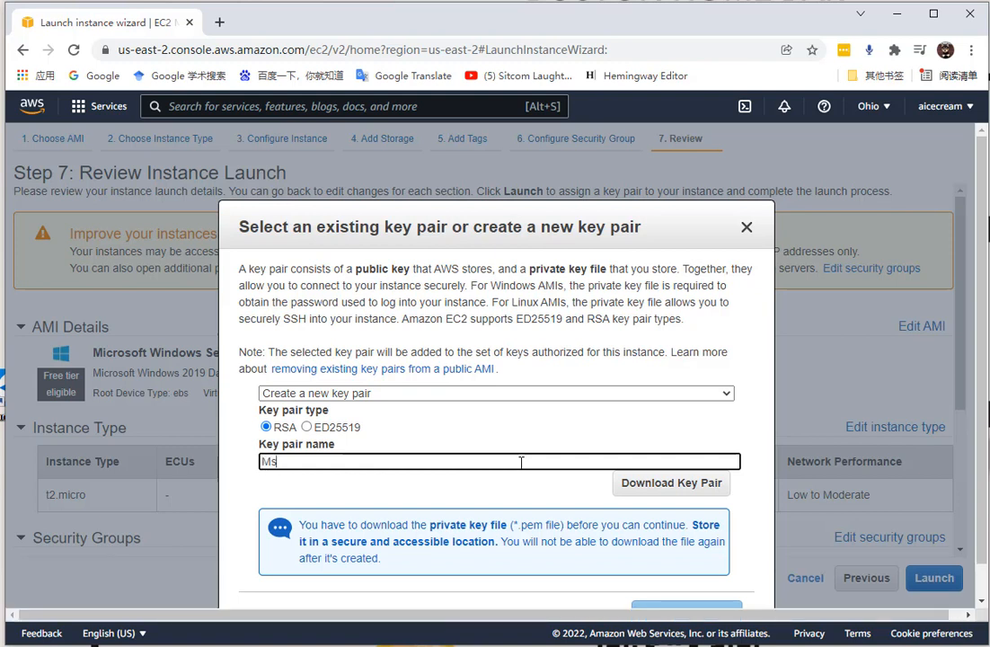
pyautogui.write('msis415')
pyautogui.scroll(-1, 621, 483)
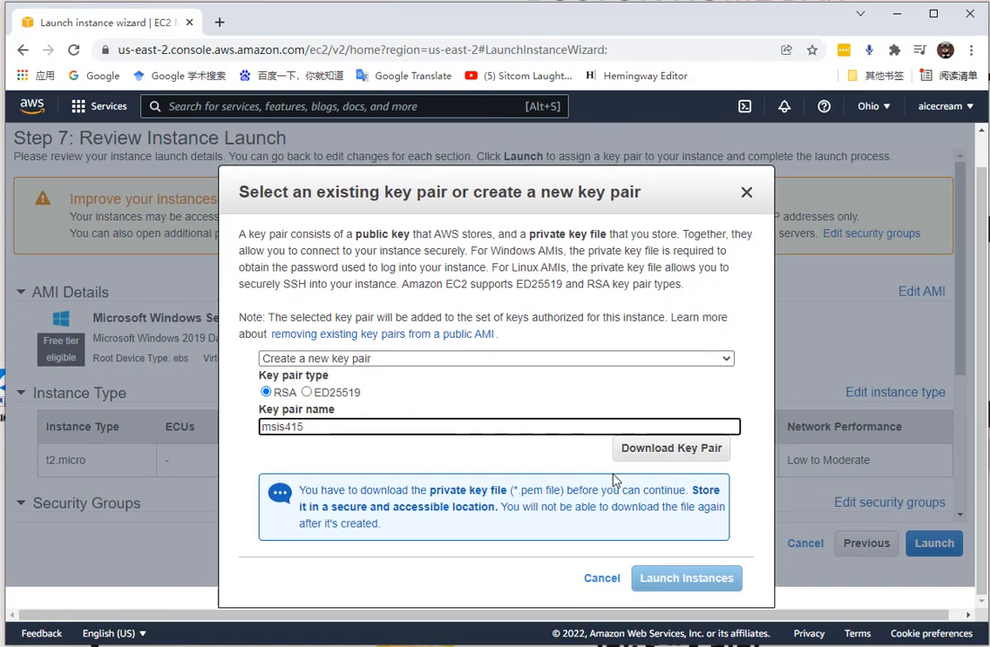
pyautogui.click(674, 447)
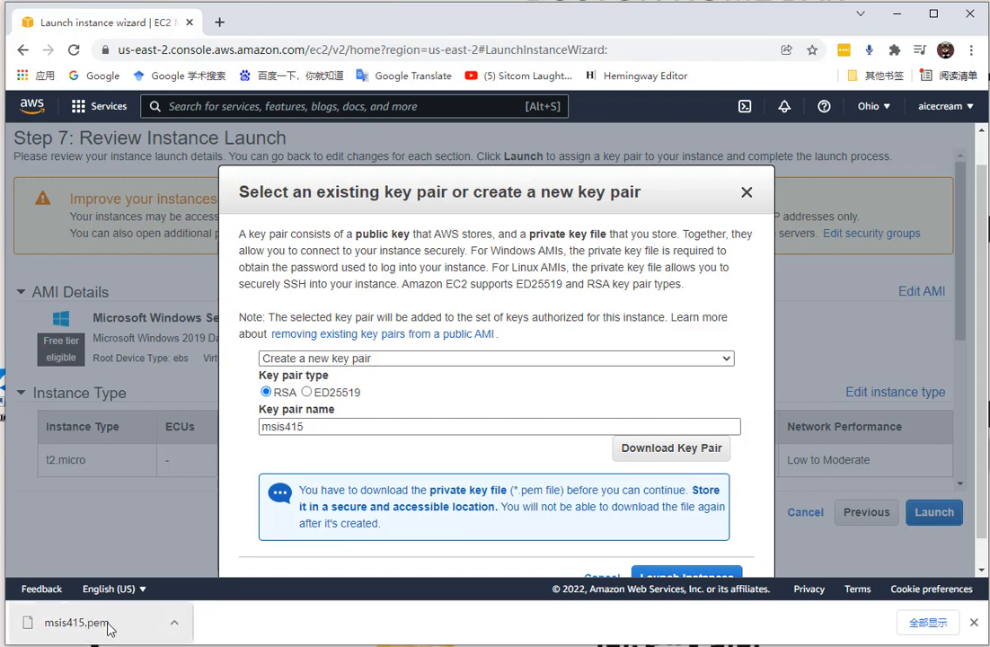
# Locate the downloaded msis415.pem file in its folder and return to the key pair dialog
pyautogui.click(177, 627)
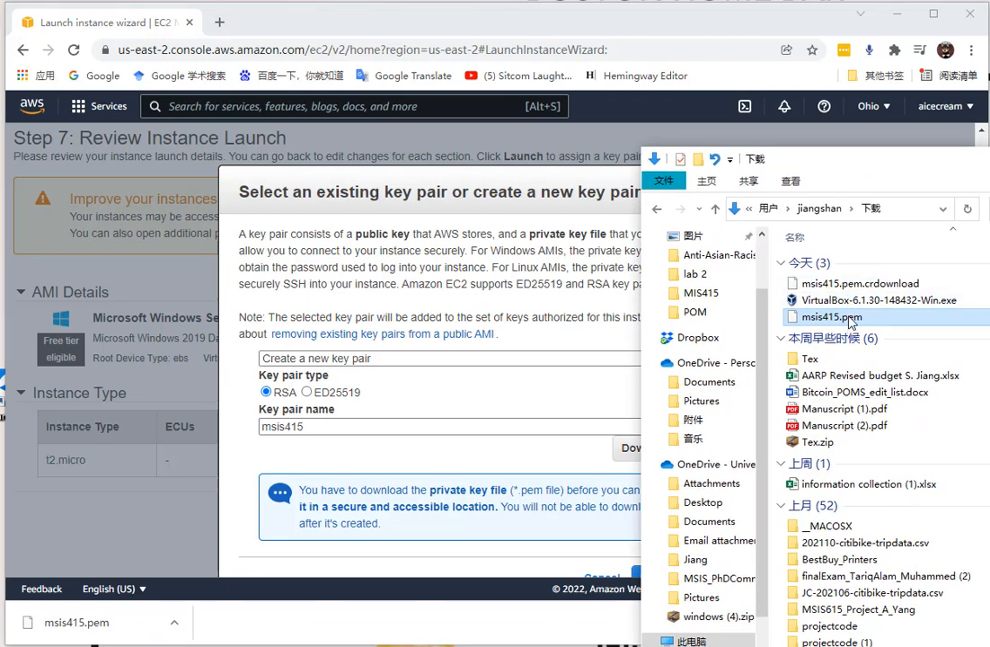
pyautogui.click(850, 318)
pyautogui.press('Escape')
pyautogui.press('Down')
pyautogui.click(424, 569)
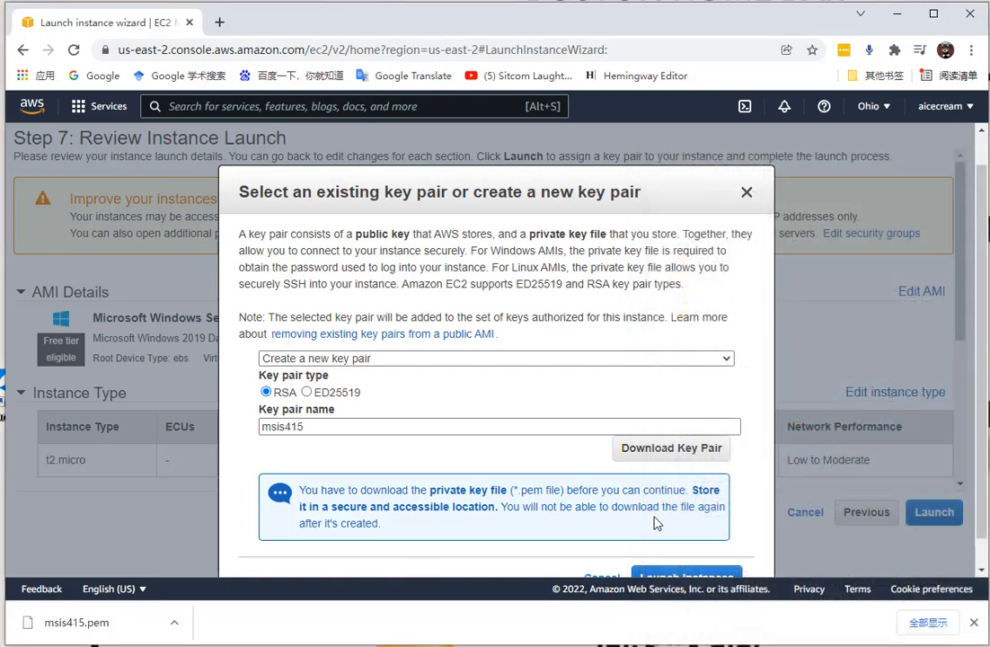
# Launch the instance with the new key pair and view it in the instances list
pyautogui.scroll(-1, 685, 543)
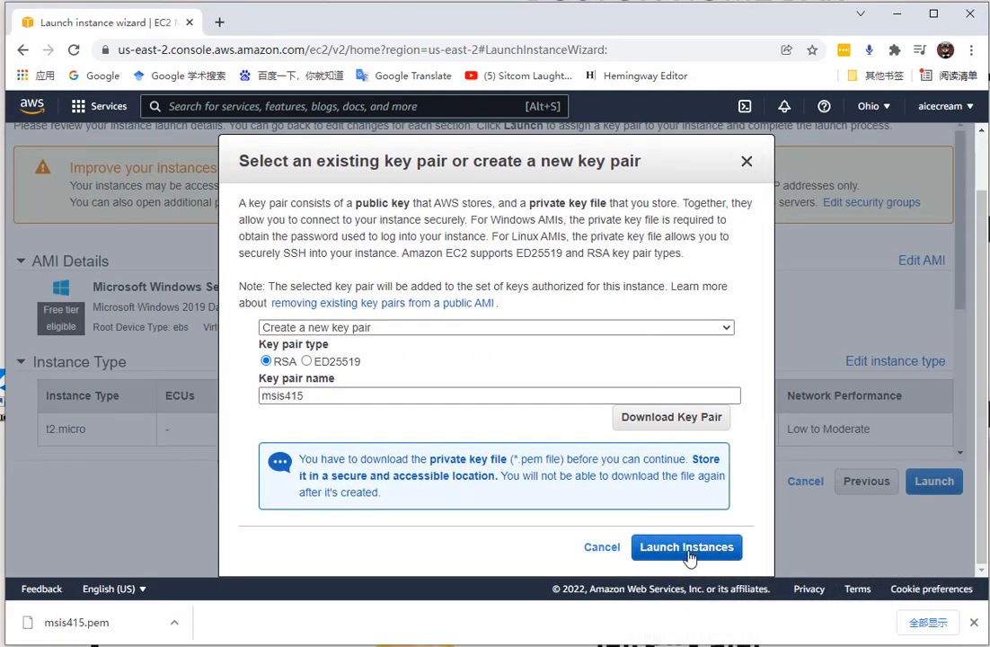
pyautogui.click(689, 547)
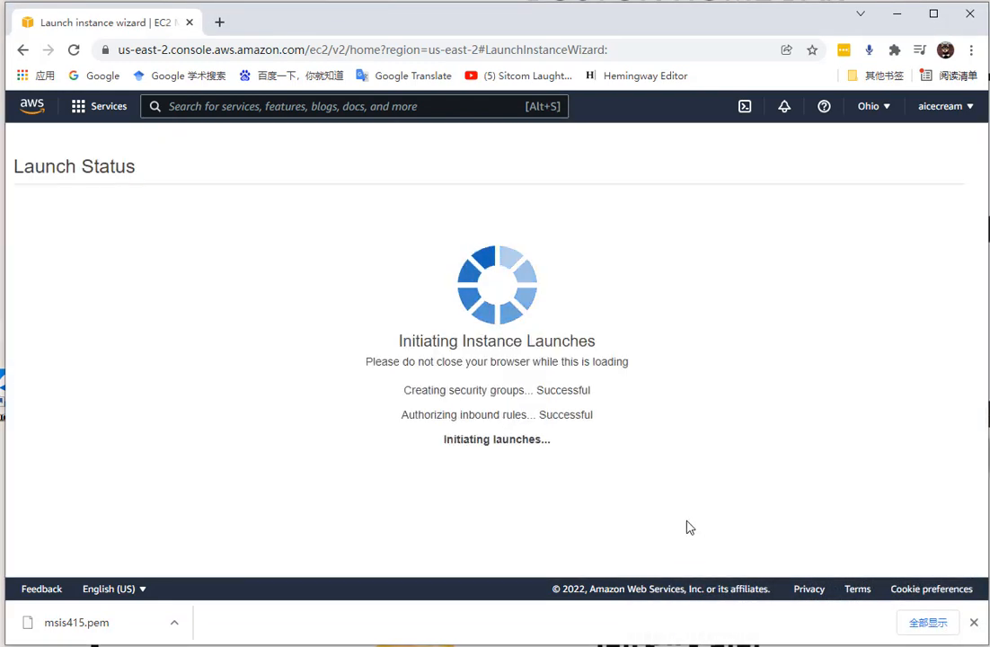
pyautogui.scroll(-3, 513, 416)
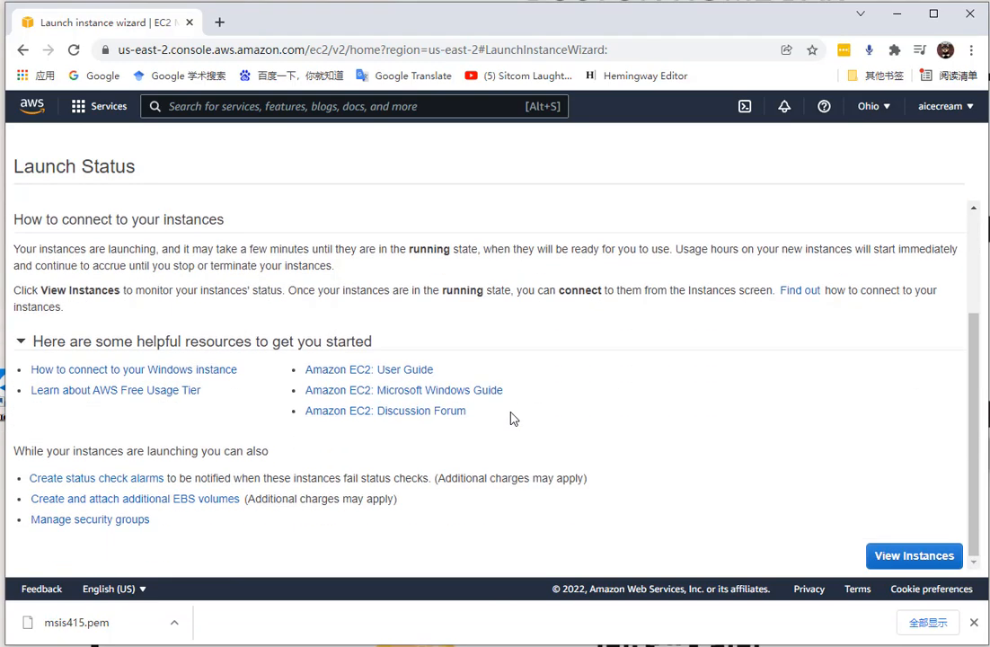
pyautogui.click(907, 558)
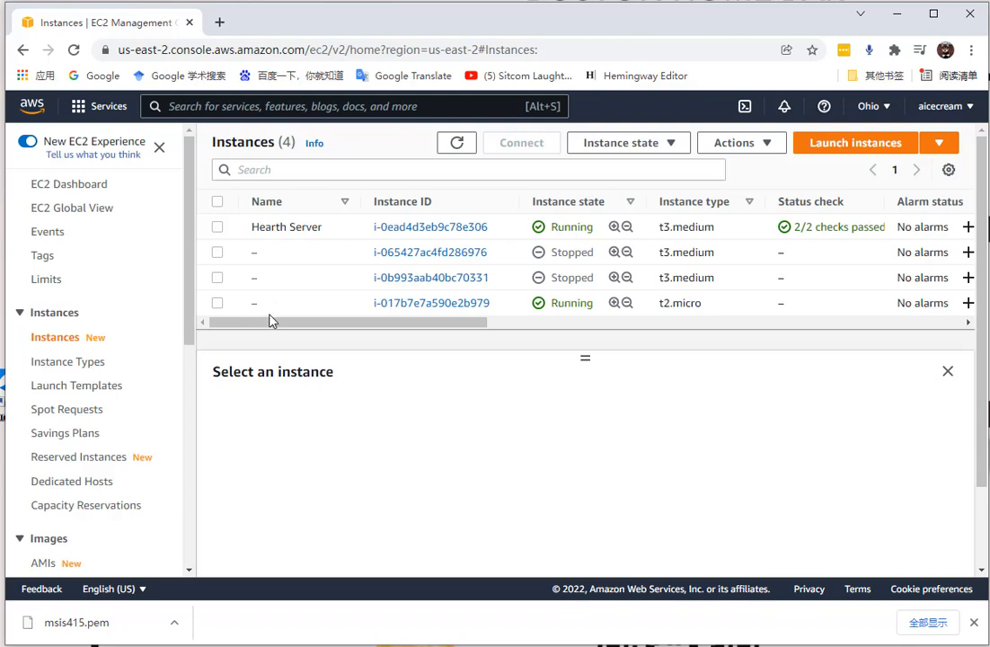
pyautogui.moveTo(294, 323)
pyautogui.mouseDown()
pyautogui.moveTo(400, 327)
pyautogui.moveTo(274, 326)
pyautogui.moveTo(314, 331)
pyautogui.moveTo(302, 328)
pyautogui.mouseUp()
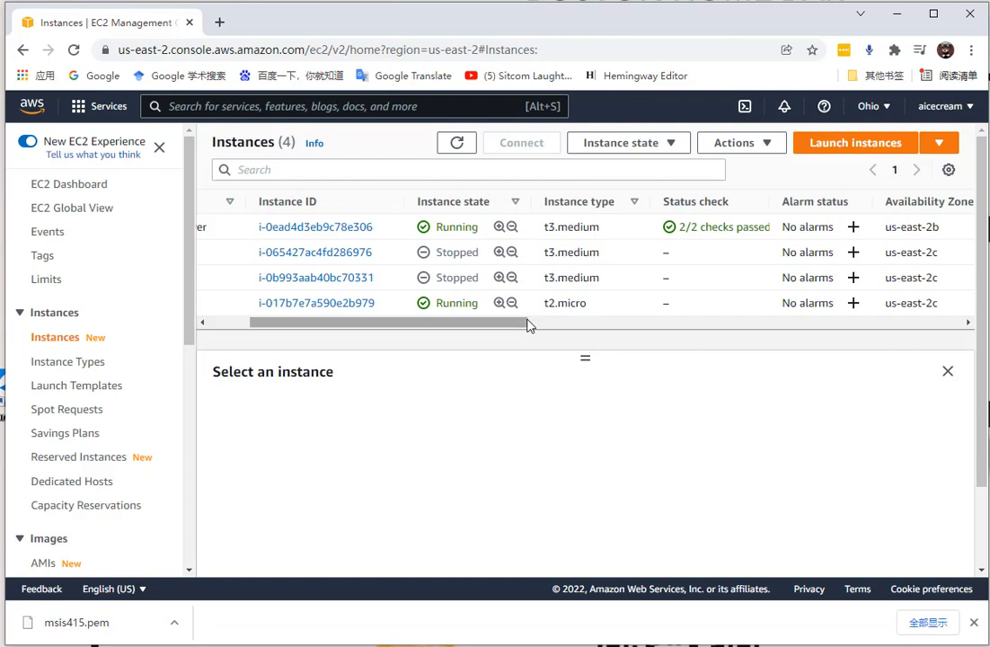
# Select the running t2.micro instance and open its RDP client connection options
pyautogui.moveTo(525, 326); pyautogui.dragTo(477, 326)
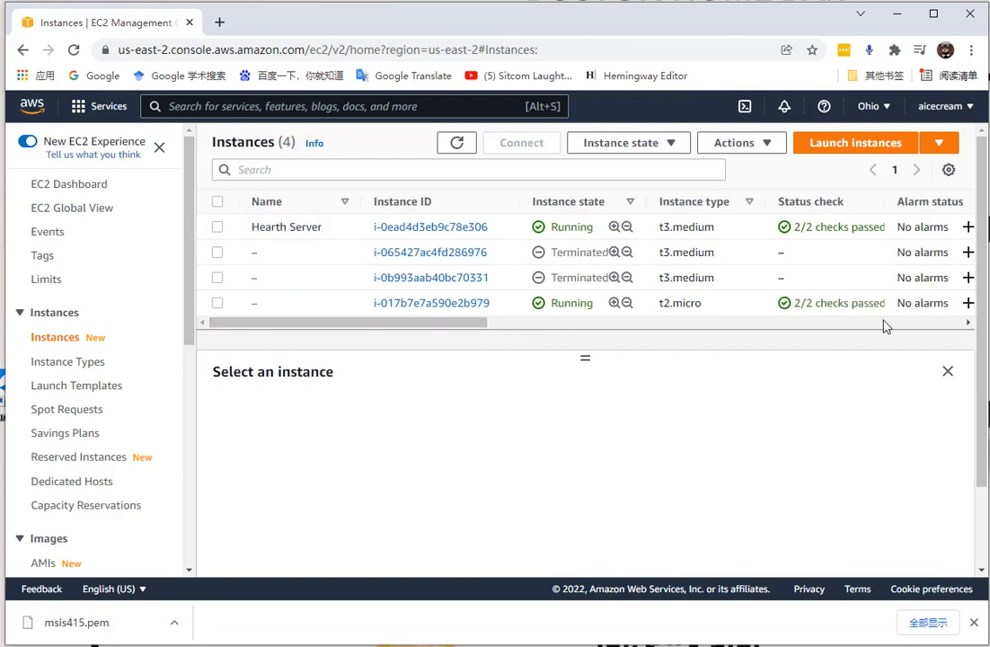
pyautogui.click(217, 304)
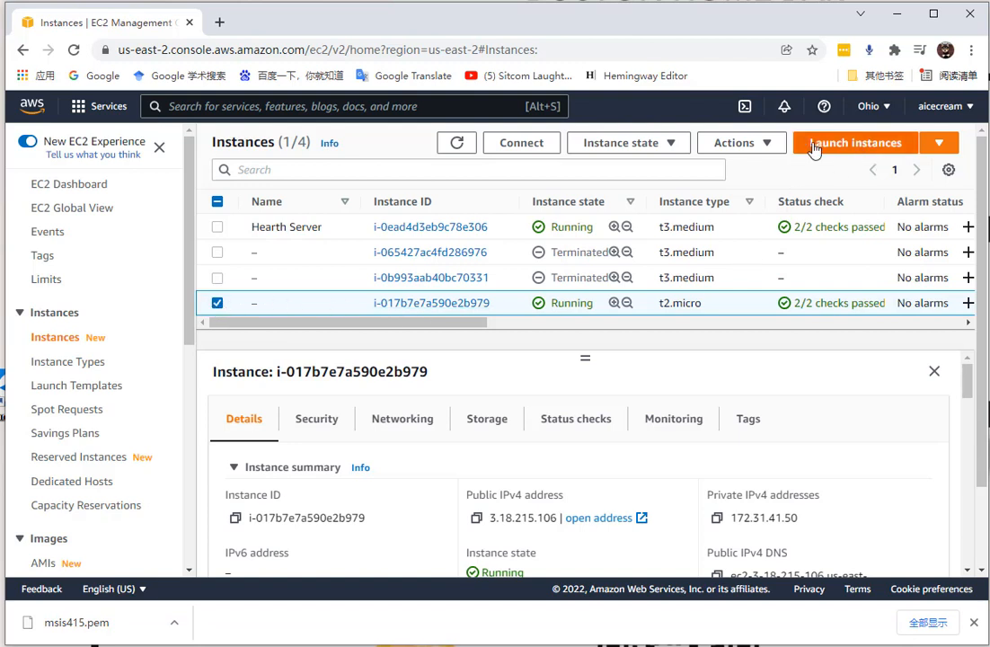
pyautogui.click(771, 148)
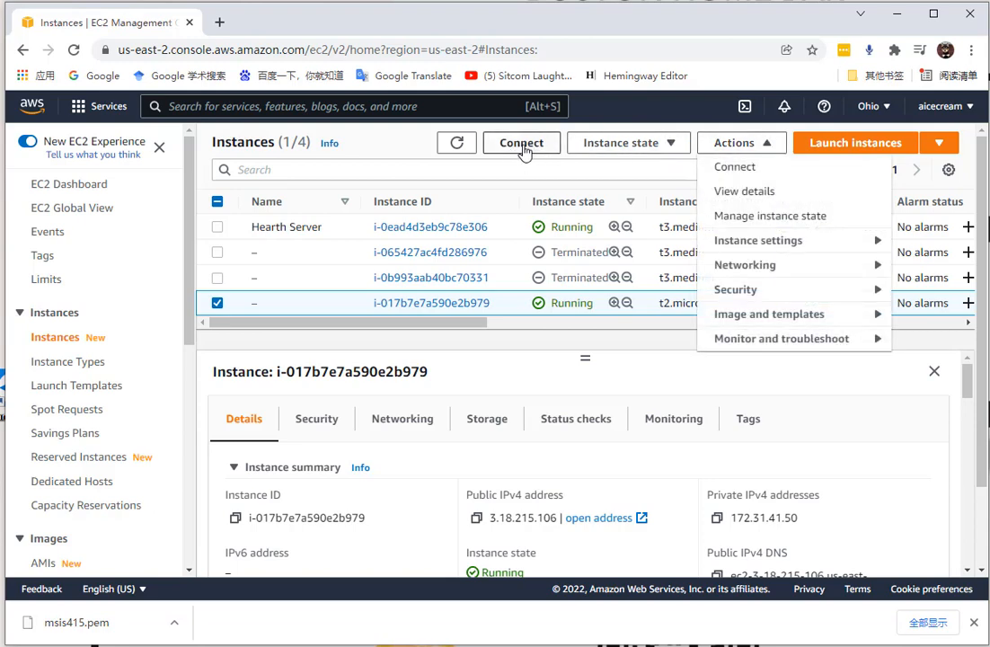
pyautogui.click(526, 146)
pyautogui.scroll(-2, 405, 289)
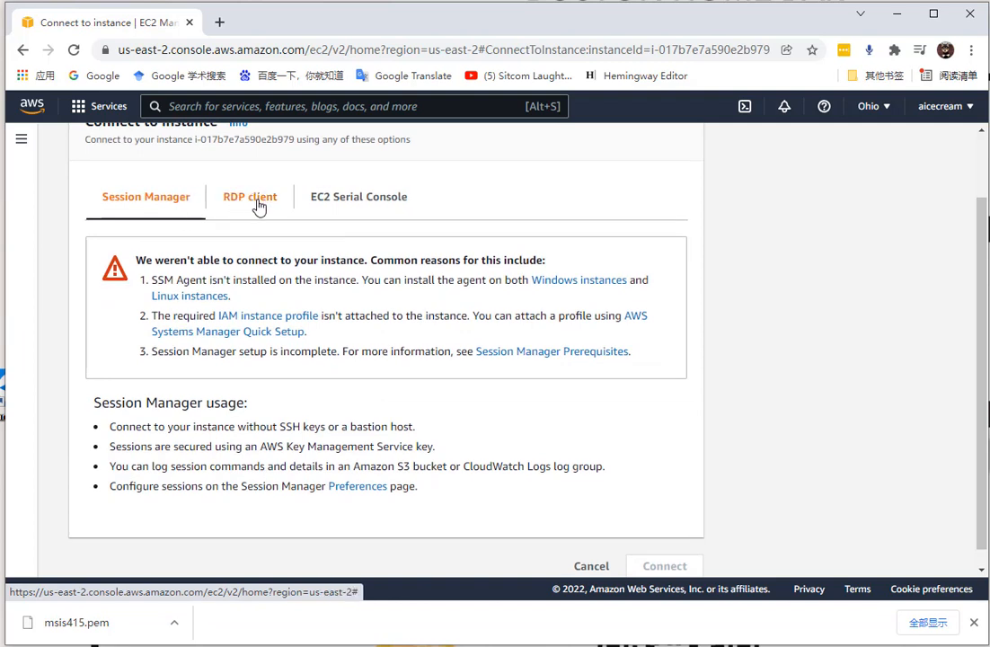
pyautogui.click(251, 207)
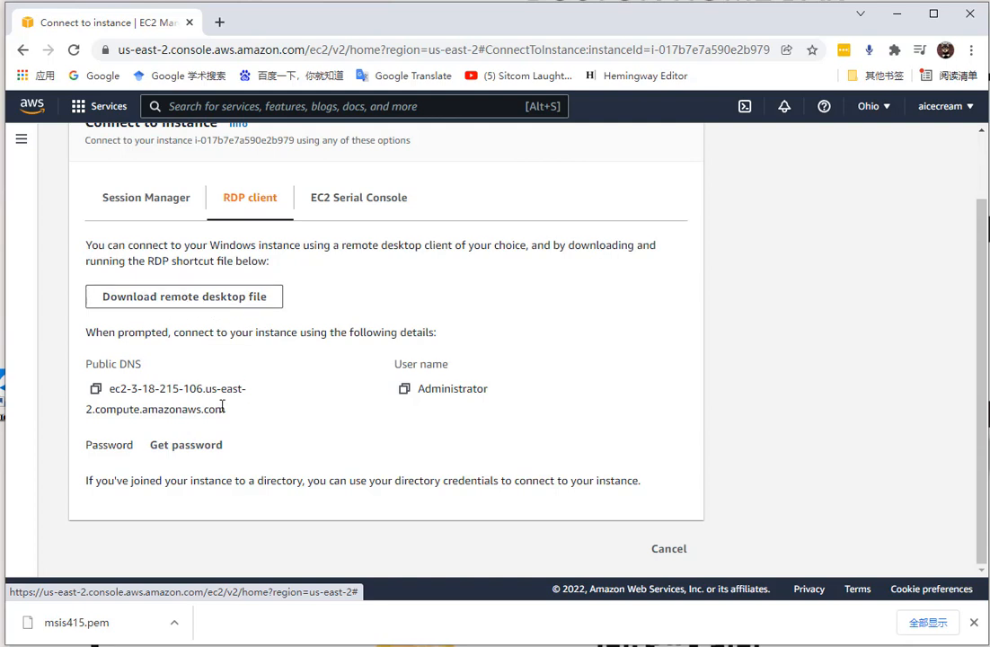
# Retrieve the instance's Windows administrator password by loading the msis415.pem key file and decrypting it
pyautogui.click(186, 446)
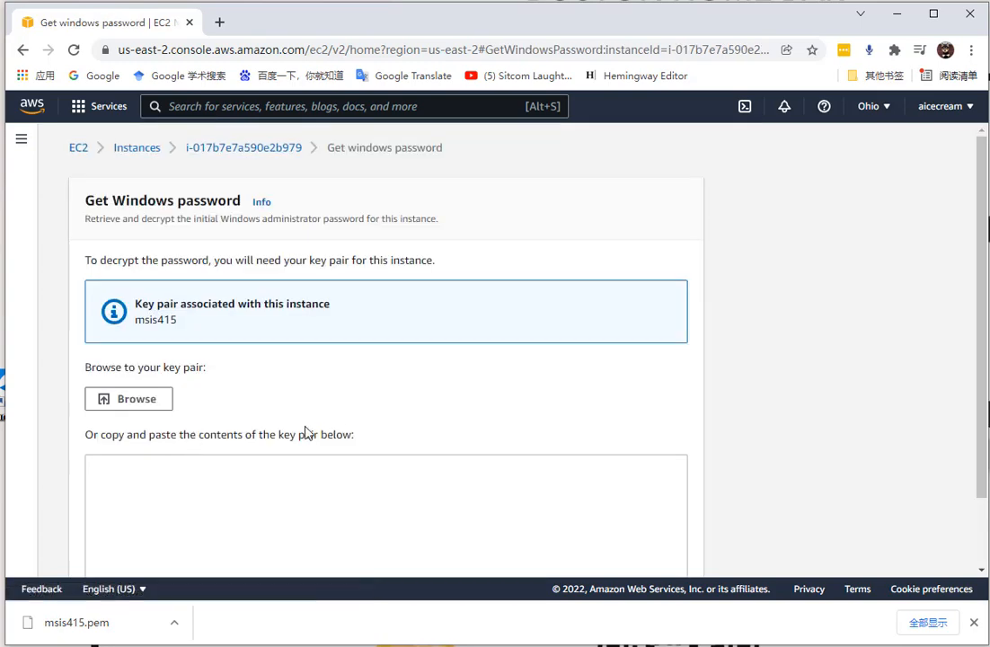
pyautogui.click(137, 405)
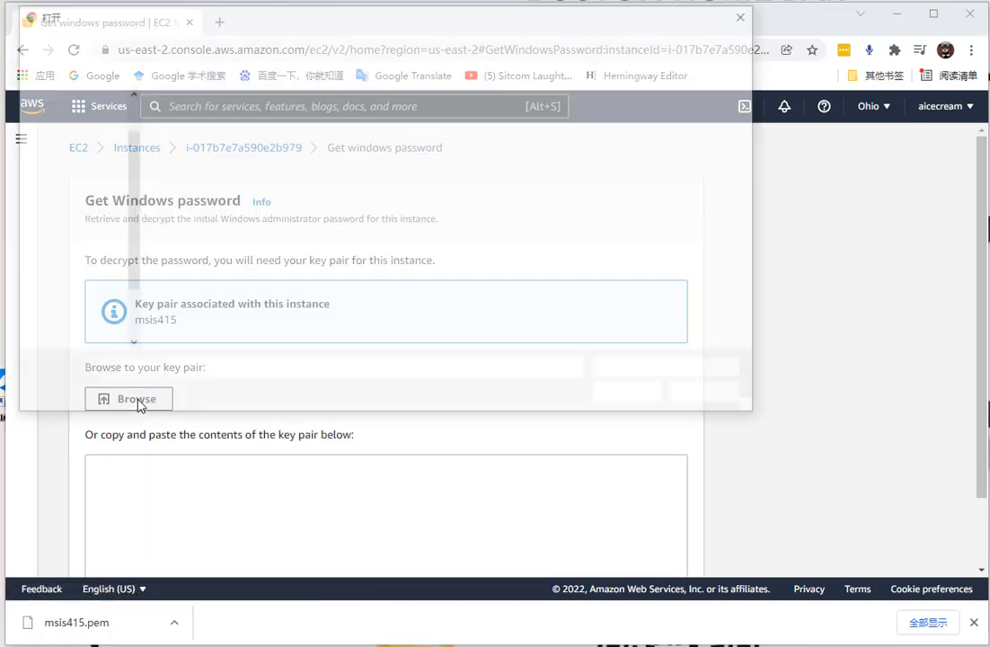
pyautogui.click(68, 147)
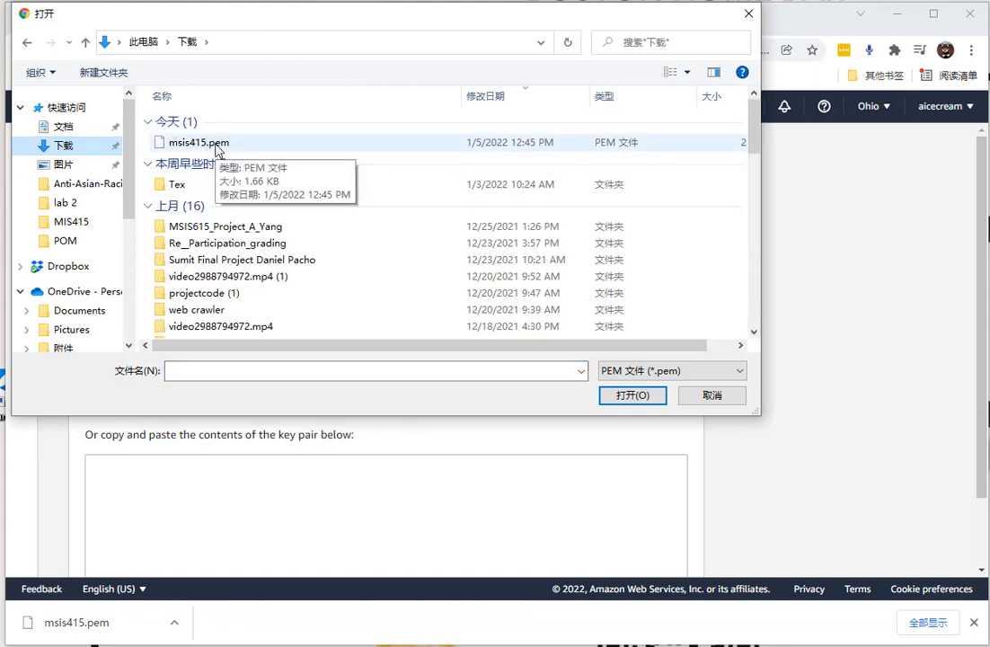
pyautogui.click(209, 143)
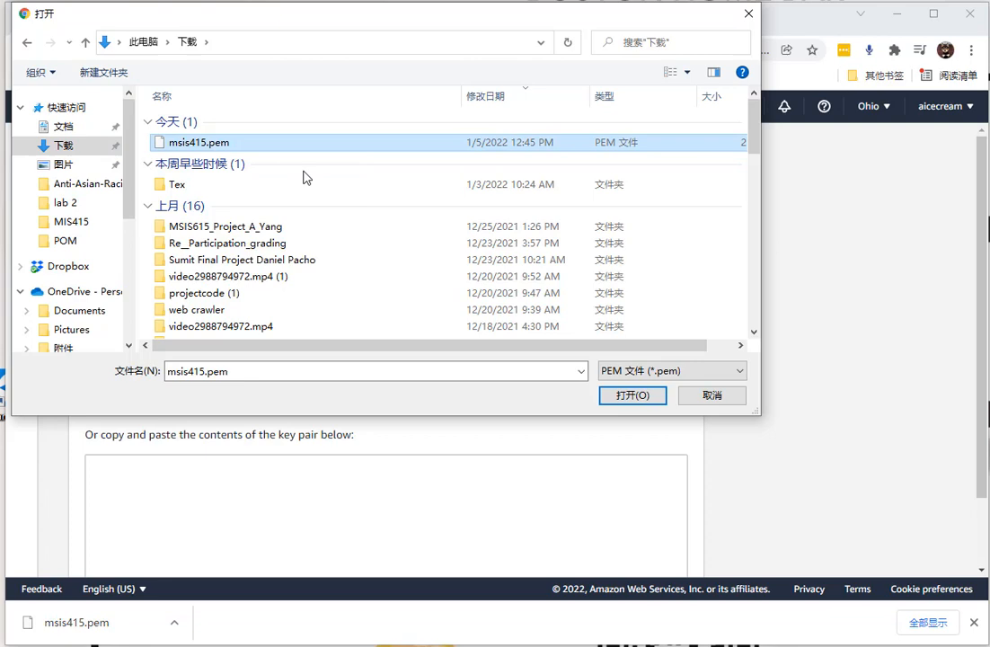
pyautogui.click(632, 396)
pyautogui.scroll(-5, 324, 410)
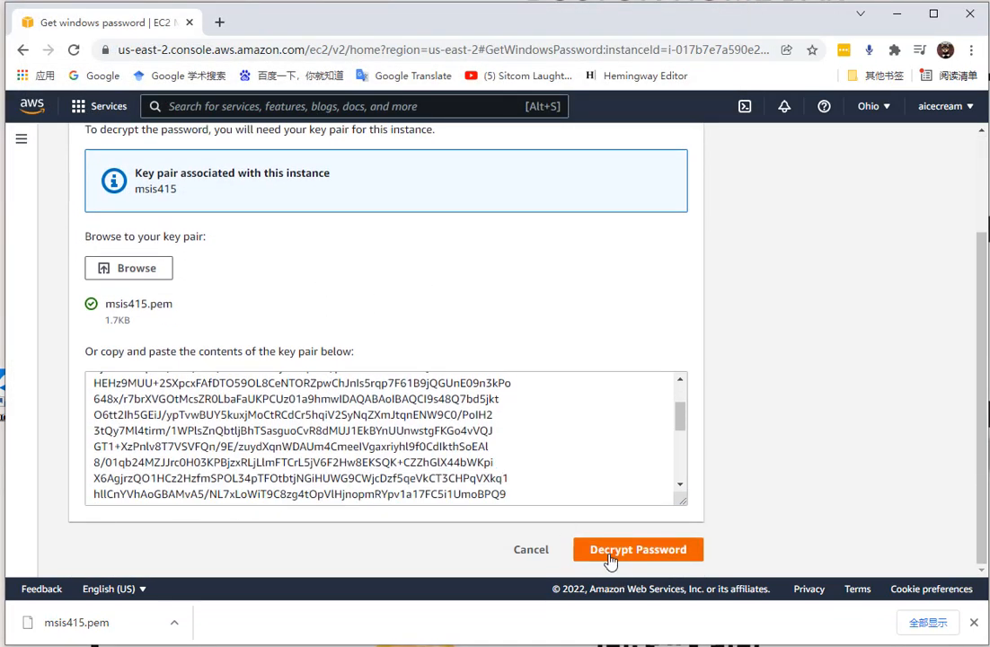
pyautogui.click(643, 560)
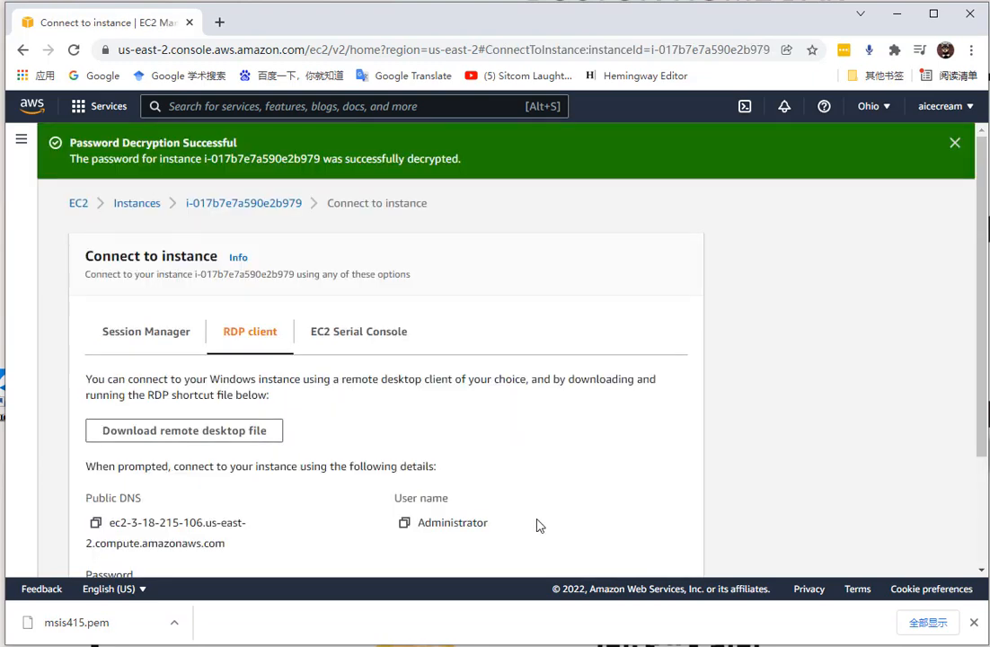
# Copy the decrypted administrator password and download the instance's remote desktop file
pyautogui.scroll(-2, 499, 479)
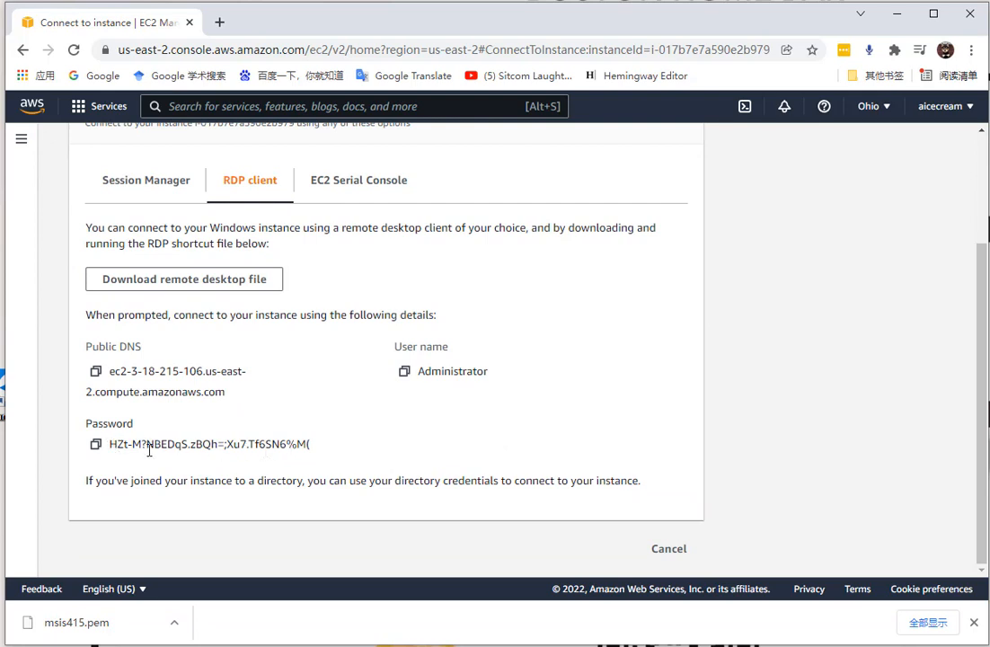
pyautogui.click(97, 445)
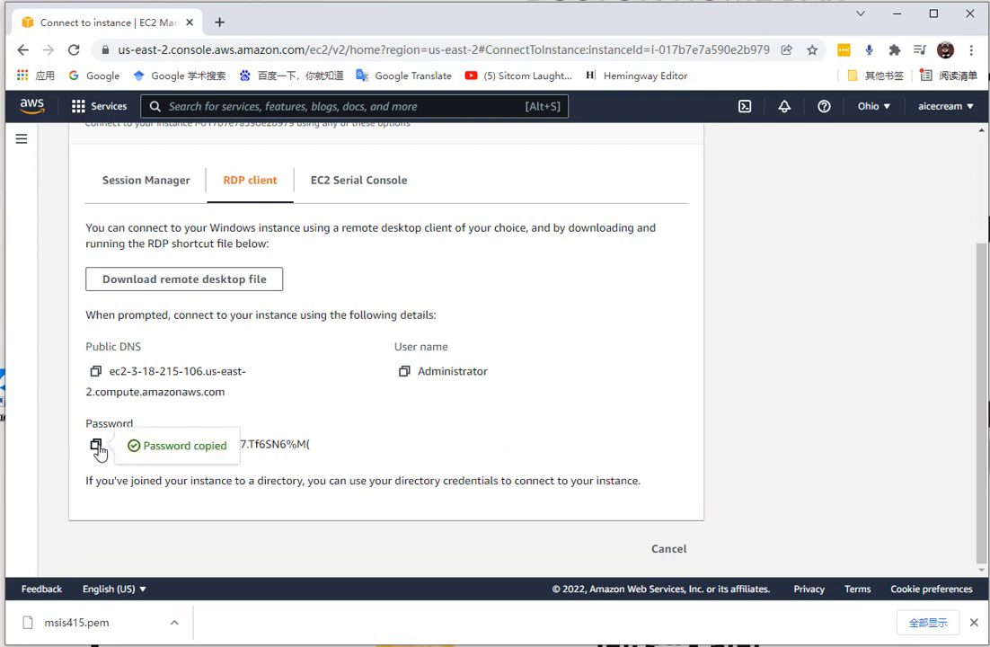
pyautogui.scroll(2, 350, 449)
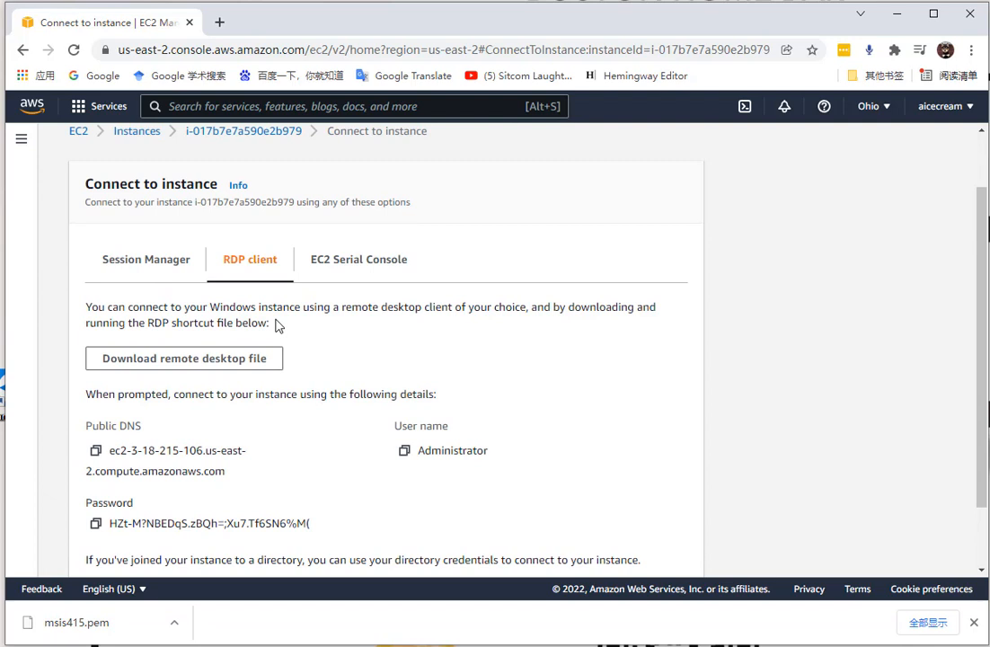
pyautogui.click(231, 359)
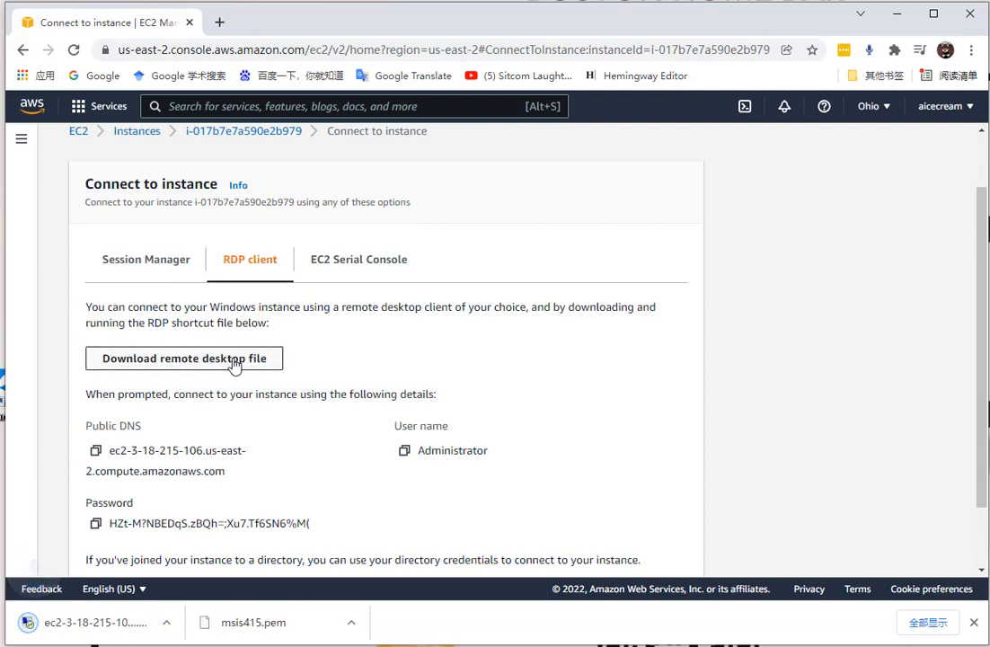
# Sign in to the instance over Remote Desktop with the copied Administrator password, remembering the credentials, and allow the PC to be discoverable on its network
pyautogui.click(90, 623)
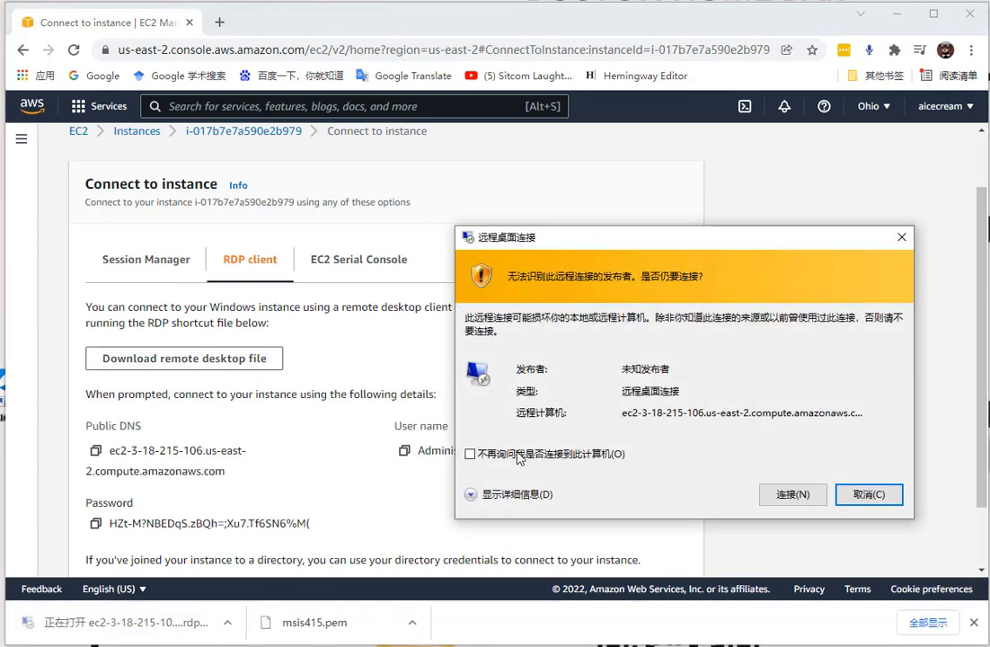
pyautogui.click(770, 495)
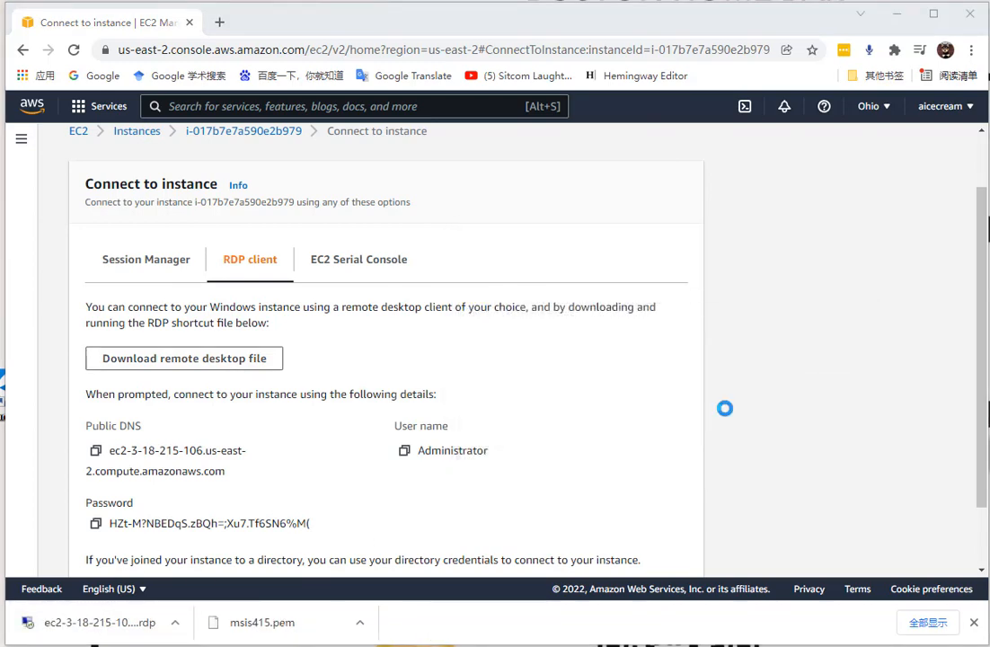
pyautogui.rightClick(613, 363)
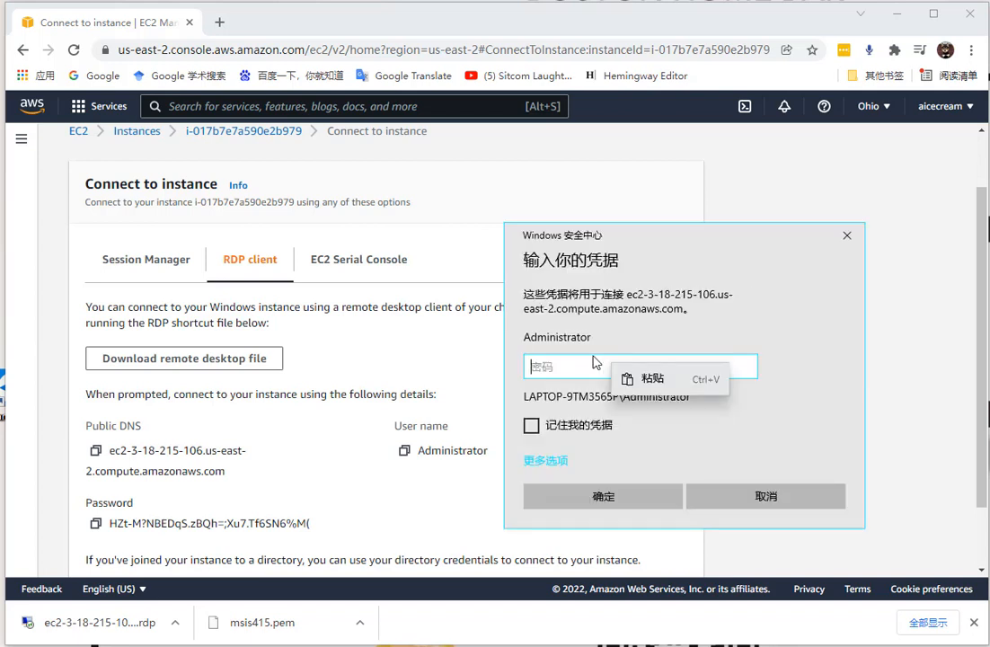
pyautogui.click(645, 380)
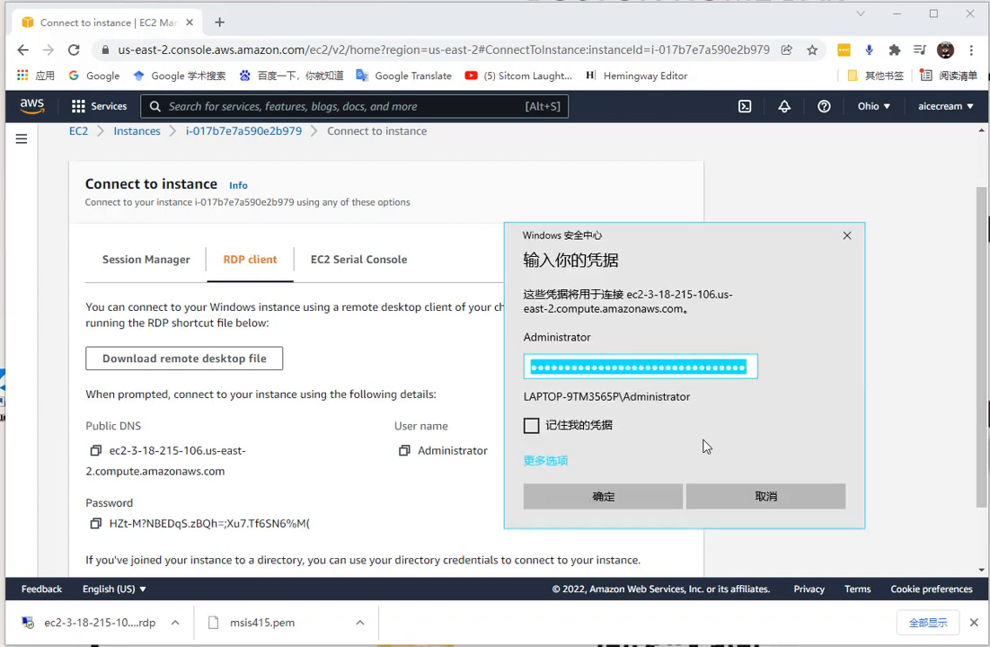
pyautogui.click(531, 425)
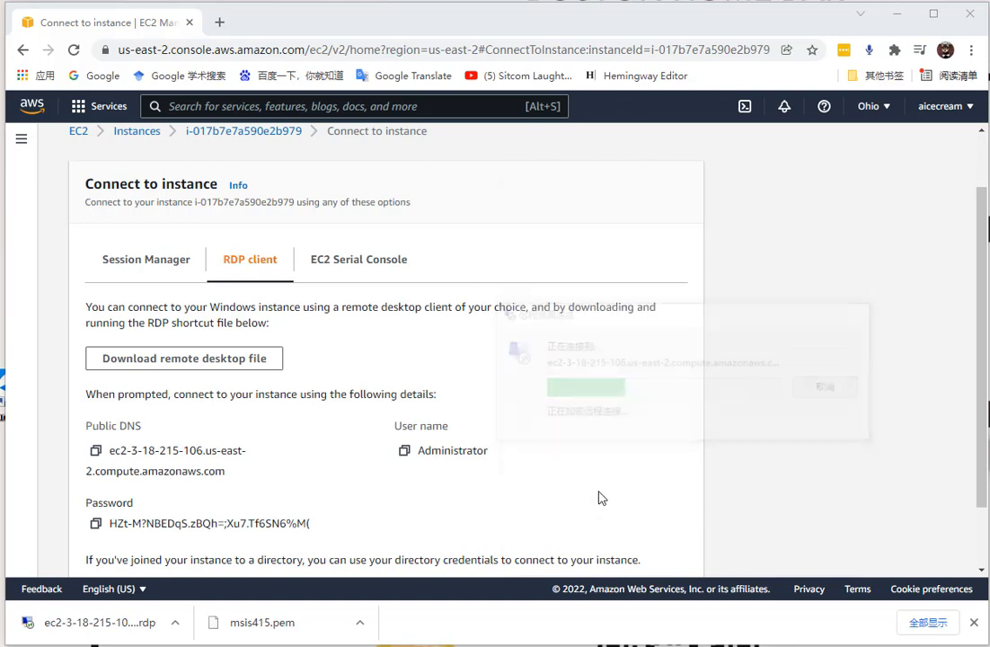
pyautogui.click(751, 549)
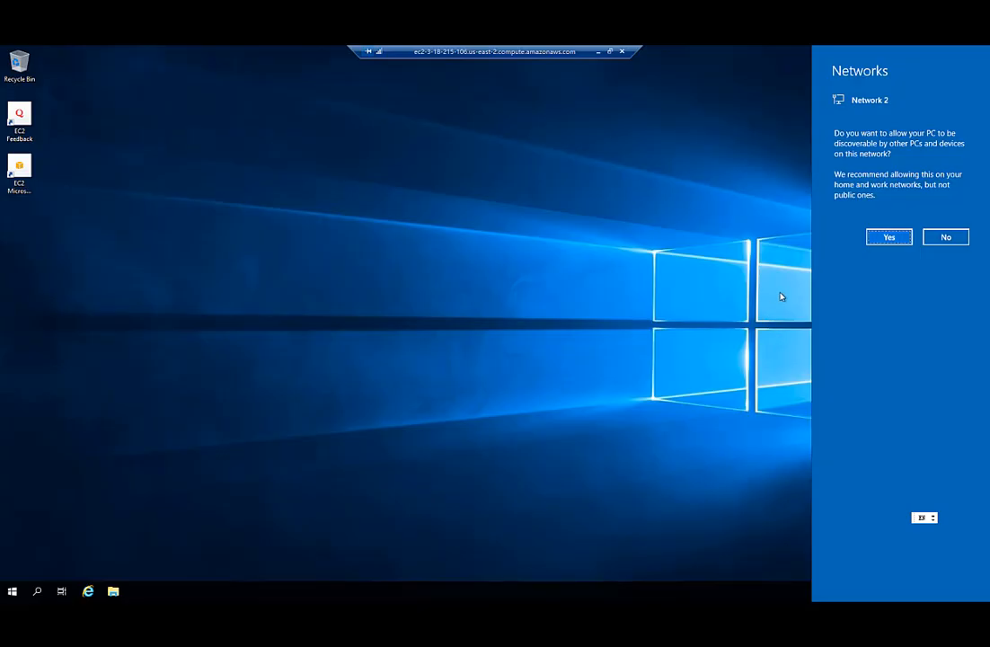
pyautogui.click(889, 237)
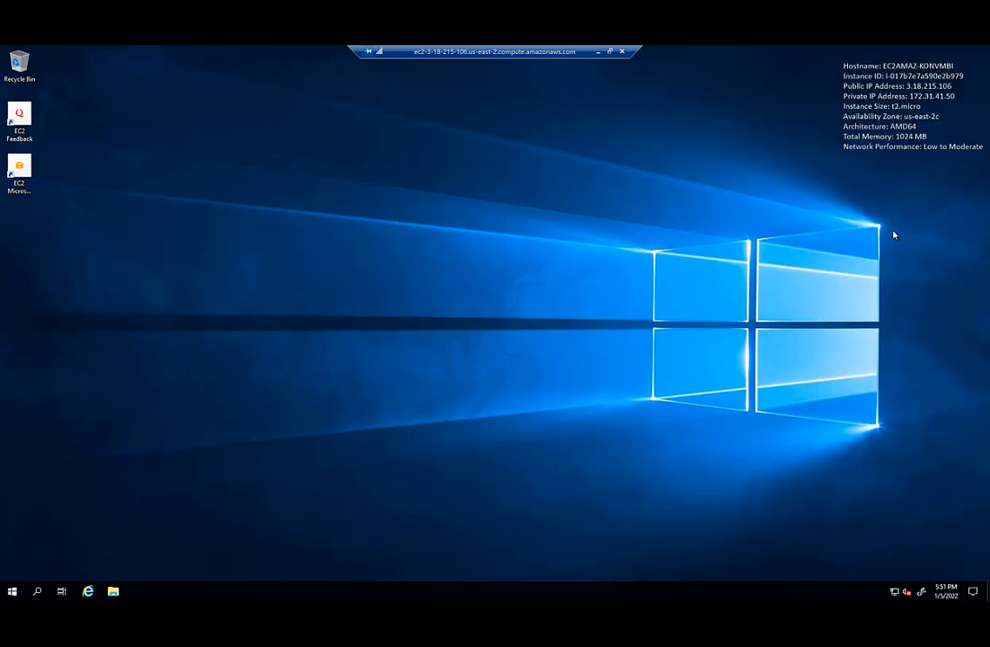
# Launch Internet Explorer on the remote machine and open the Local Server properties in Server Manager
pyautogui.click(88, 591)
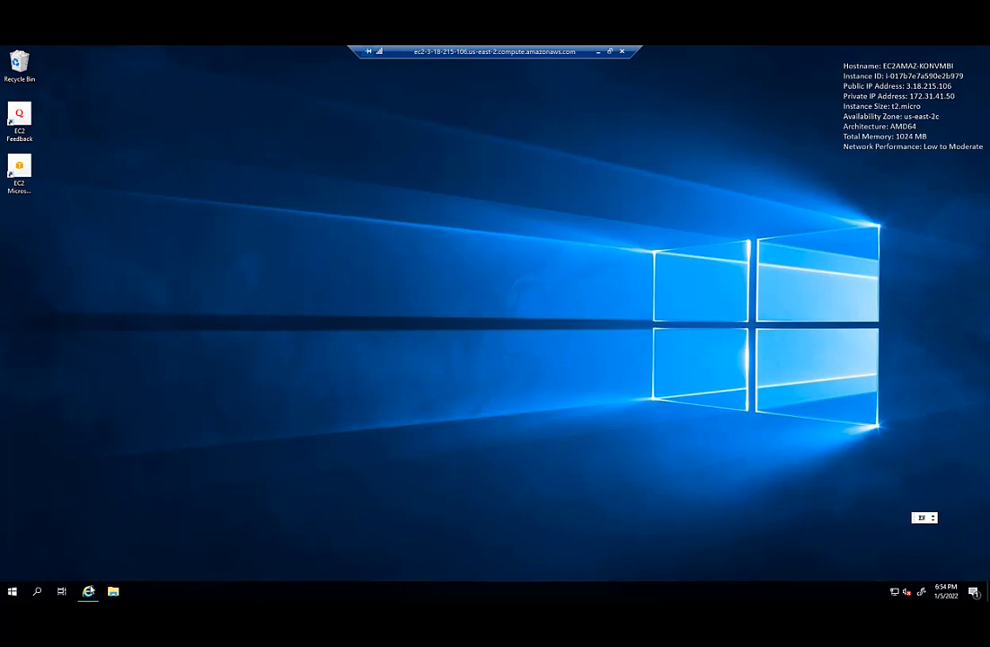
pyautogui.click(12, 592)
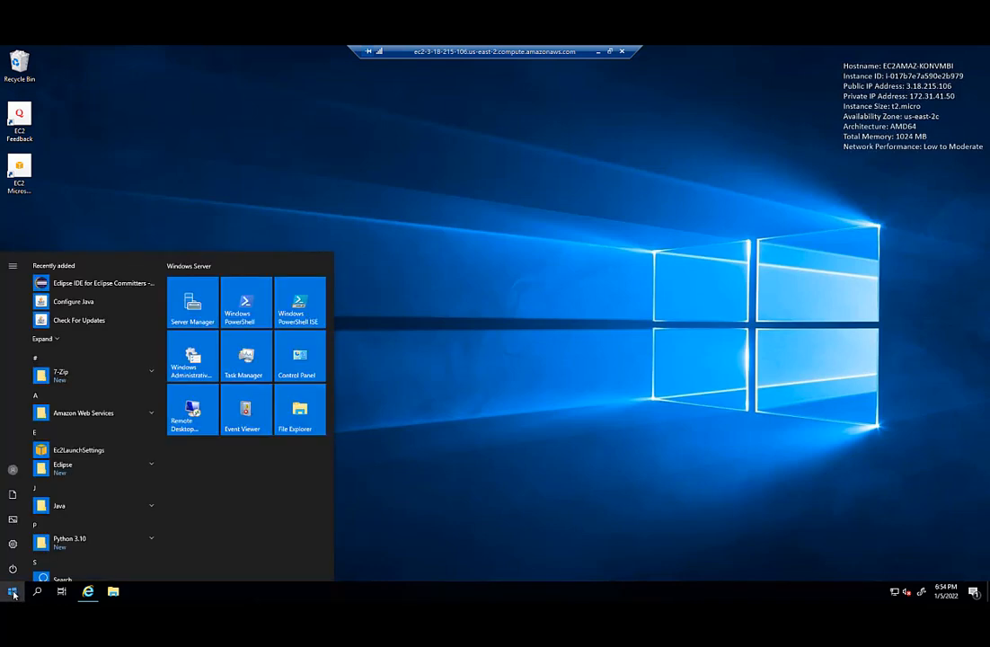
pyautogui.write('server')
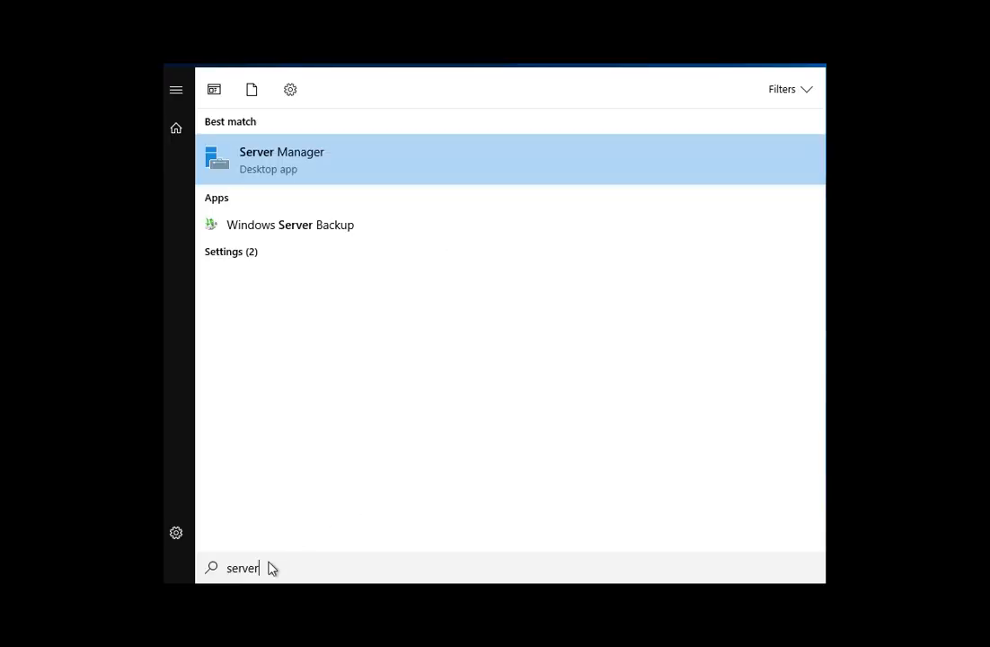
pyautogui.click(303, 167)
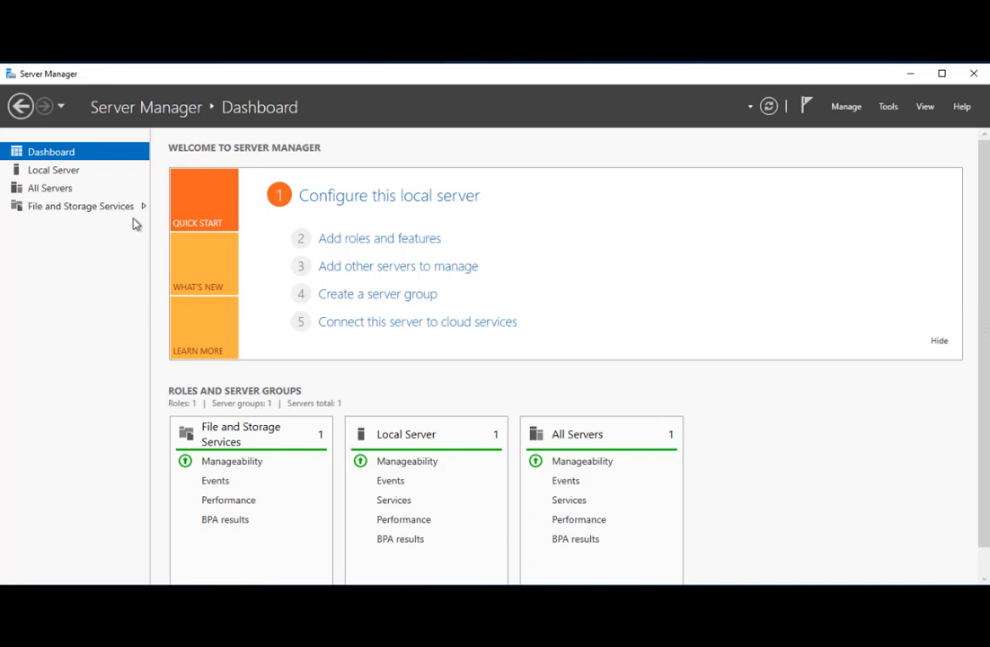
pyautogui.click(62, 172)
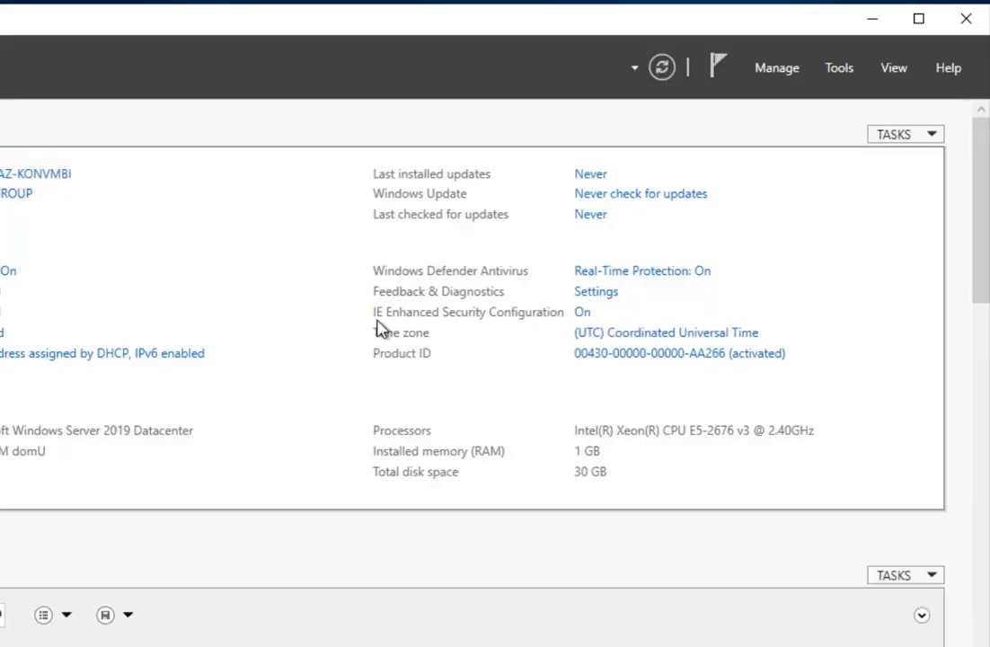
# Turn off IE Enhanced Security Configuration for both Administrators and Users, and close Server Manager
pyautogui.click(582, 312)
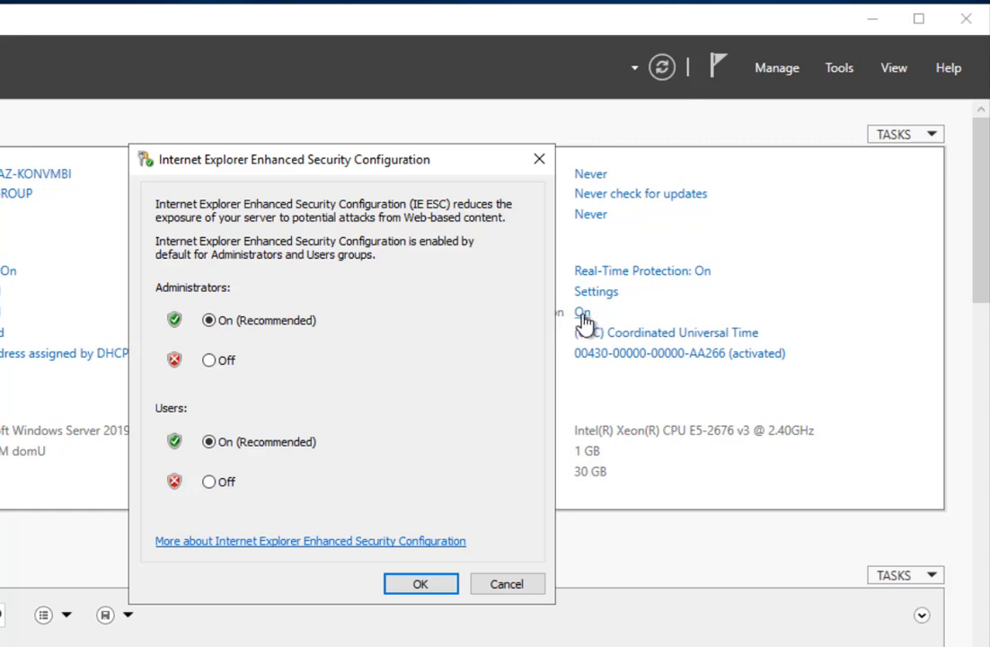
pyautogui.click(220, 363)
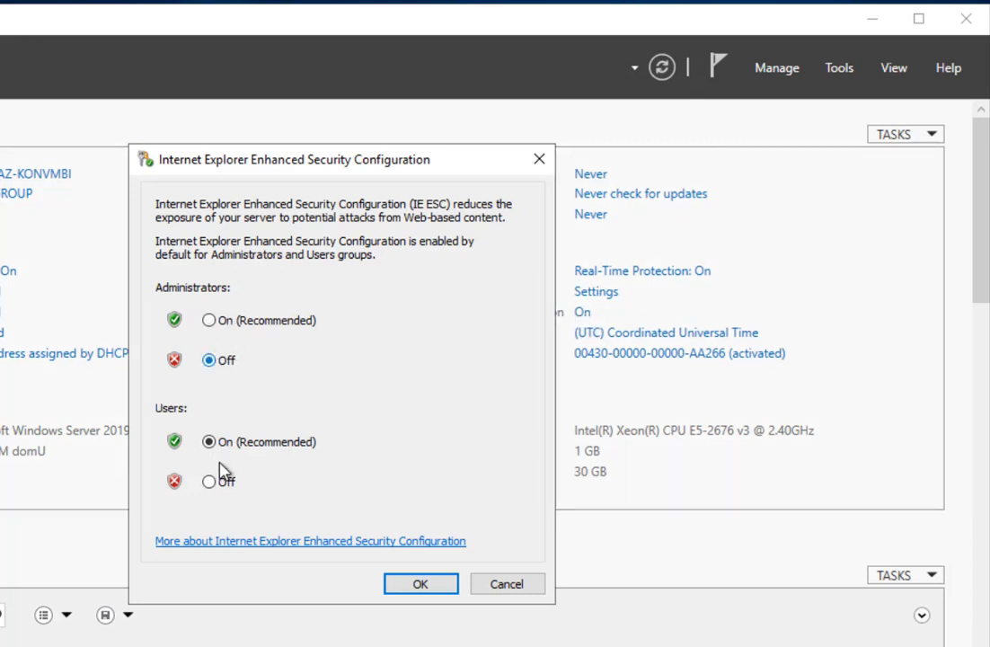
pyautogui.click(214, 480)
pyautogui.click(421, 585)
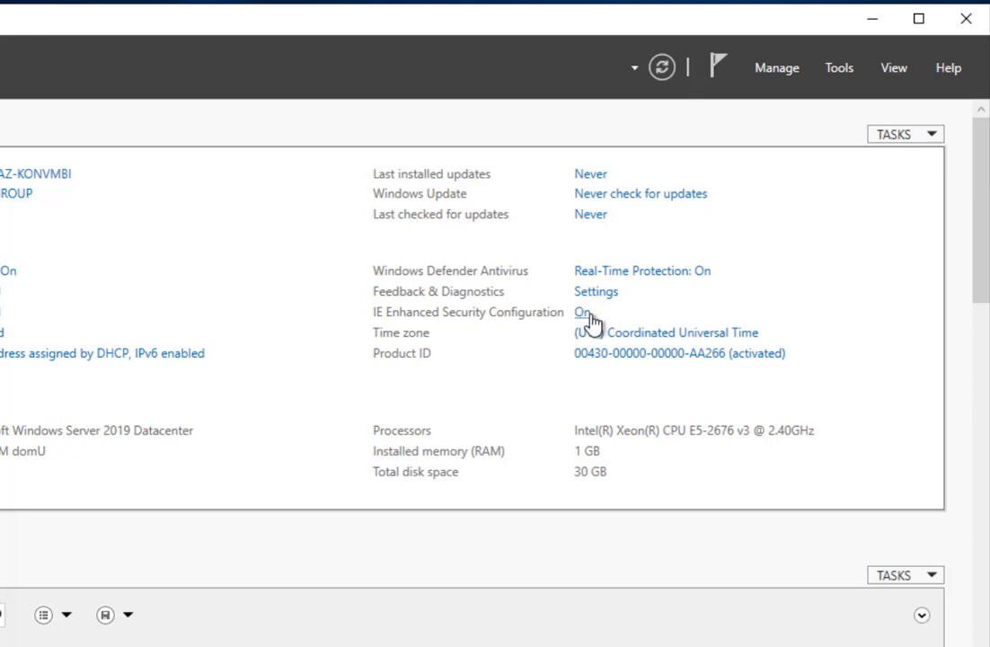
pyautogui.click(658, 334)
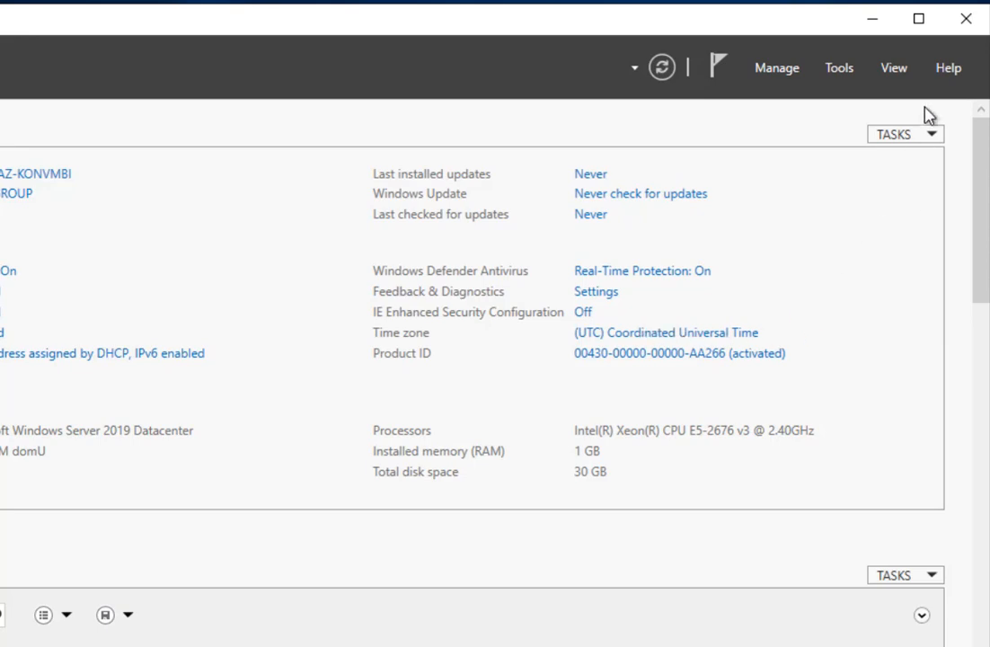
pyautogui.click(966, 22)
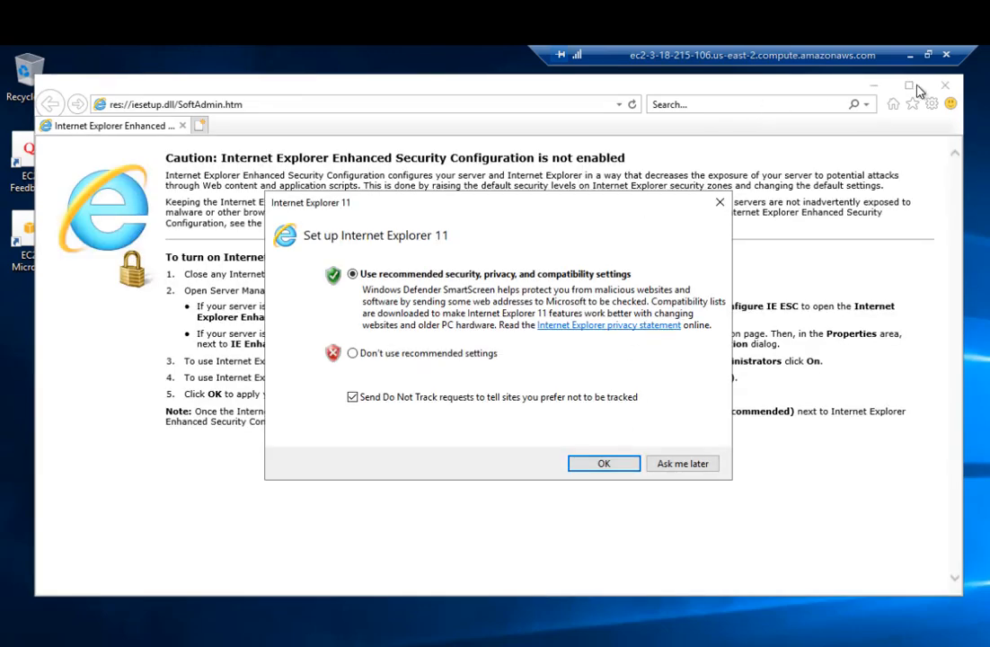
# Set up Internet Explorer 11 without the recommended settings and maximize its window
pyautogui.click(352, 353)
pyautogui.click(599, 464)
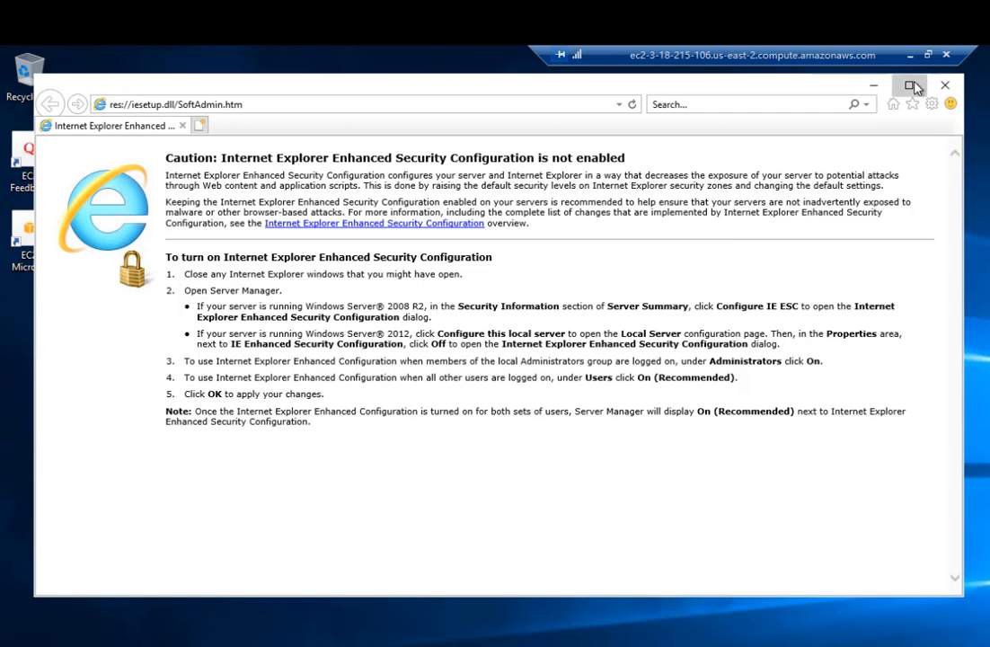
pyautogui.click(912, 86)
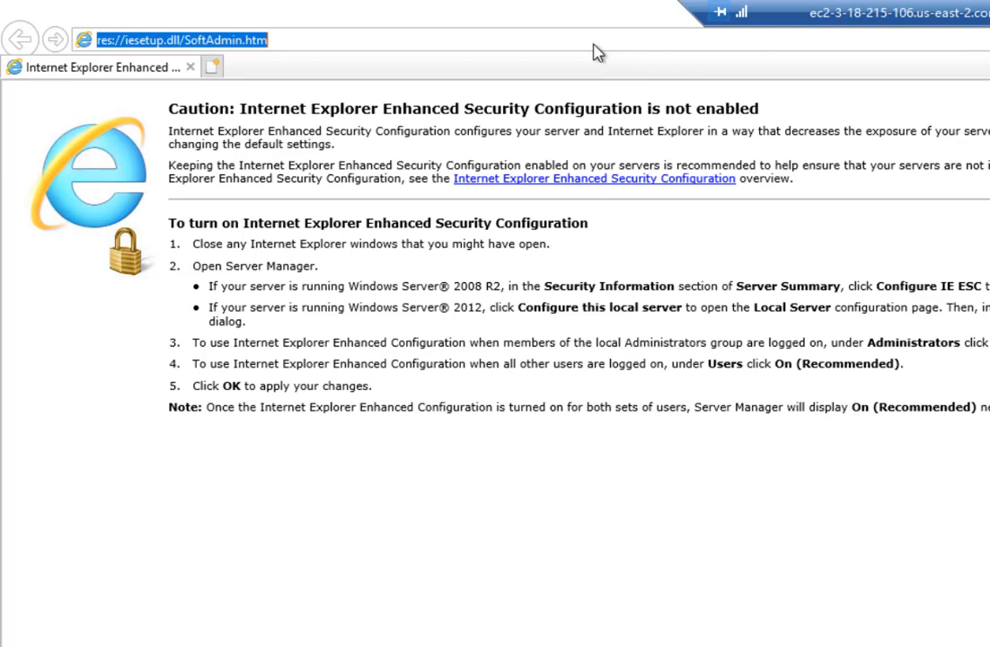
# Search the web for python, open the Python downloads page and start downloading Python 3.10.1 for Windows
pyautogui.write('python')
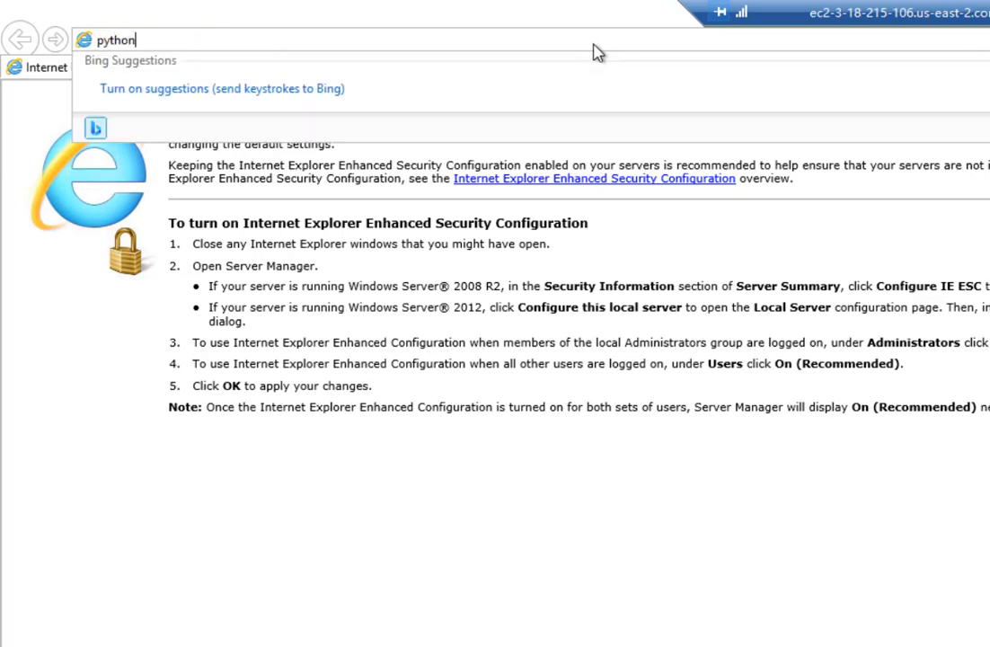
pyautogui.press('Return')
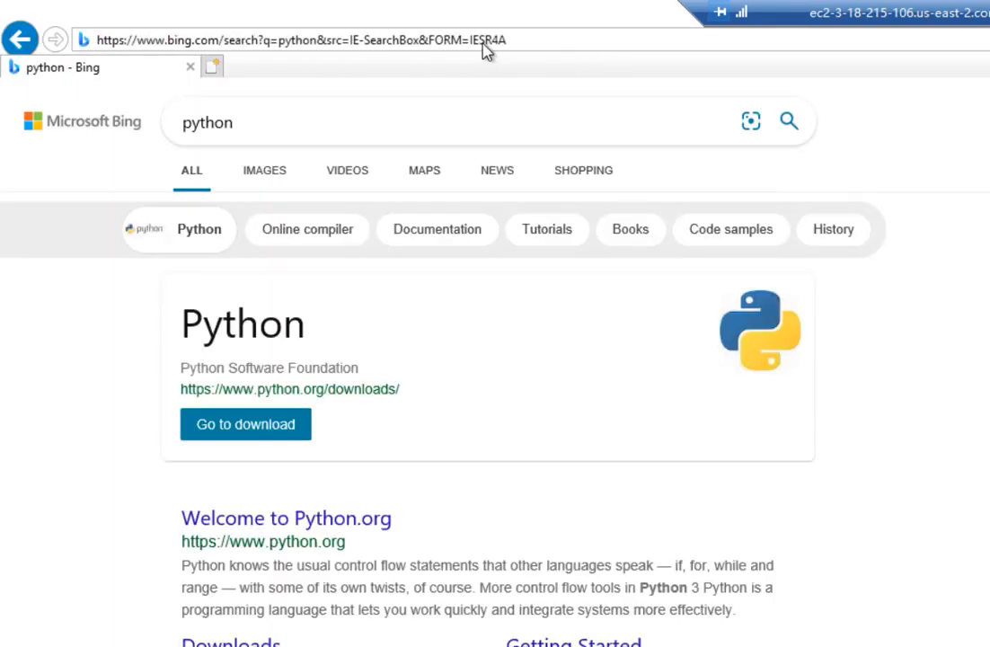
pyautogui.click(261, 430)
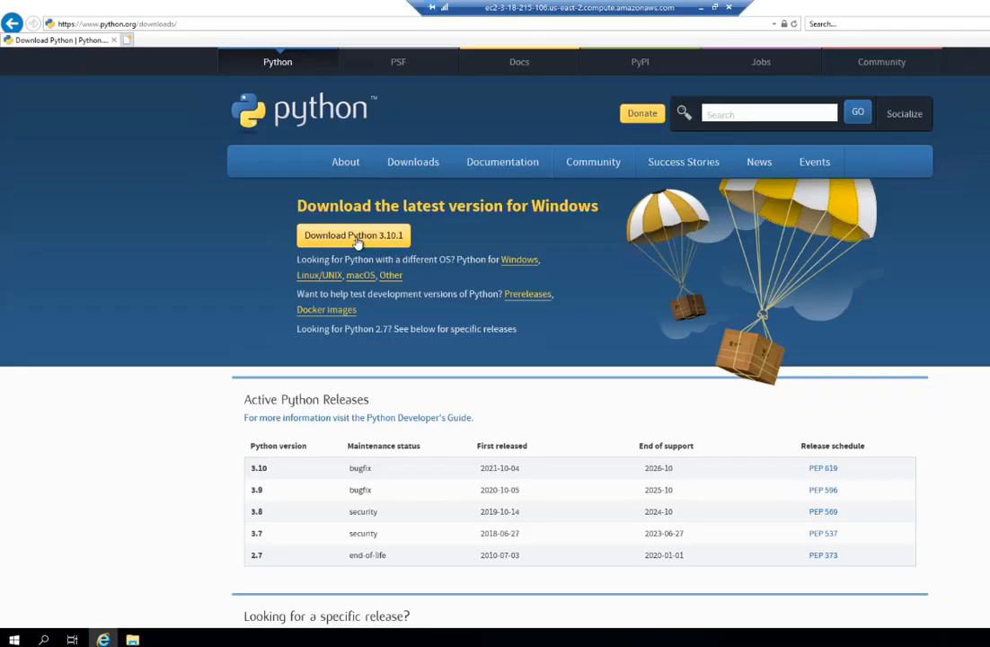
pyautogui.click(356, 241)
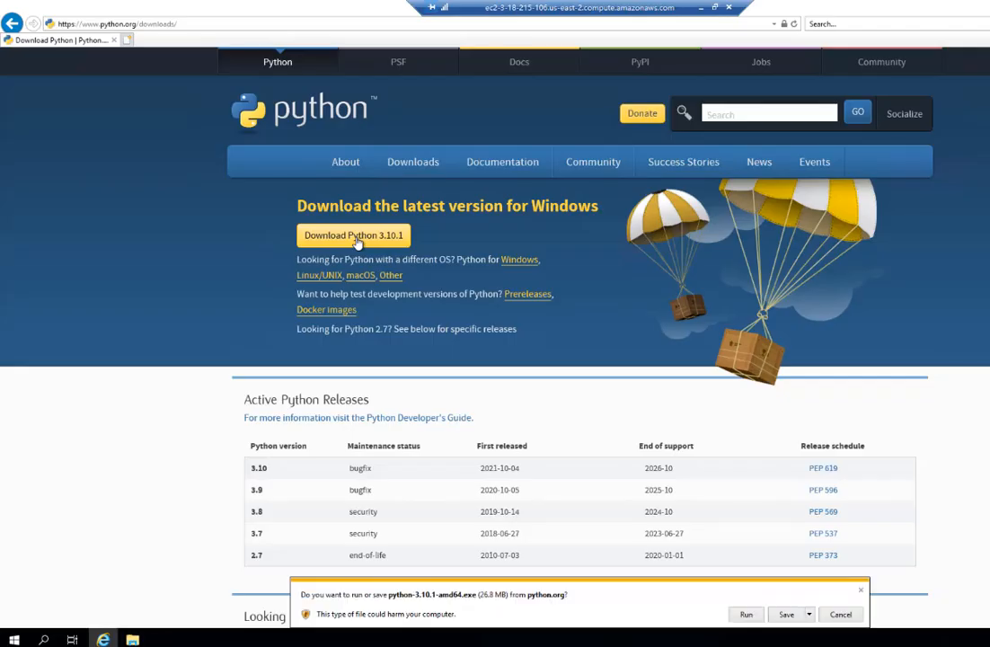
# Run the Python 3.10.1 installer, add Python 3.10 to PATH, install with the default settings and close the setup
pyautogui.click(747, 616)
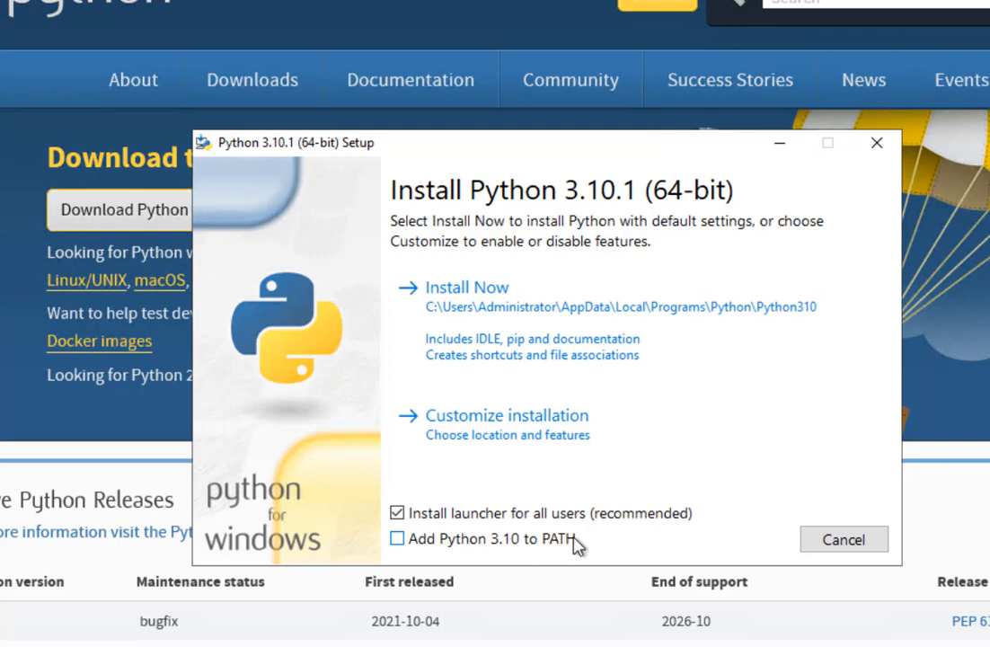
pyautogui.click(397, 540)
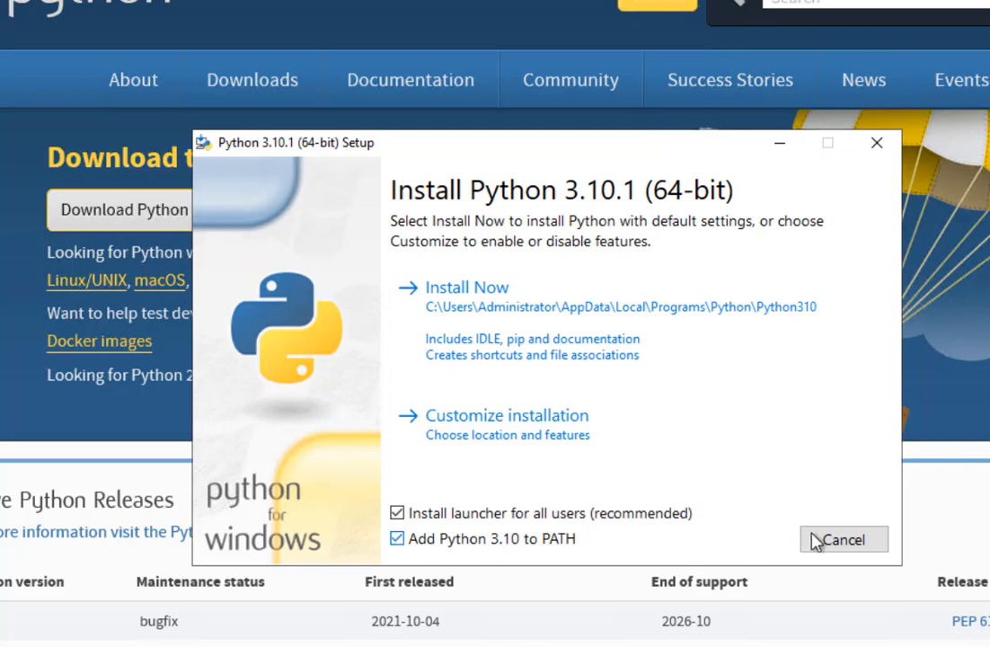
pyautogui.click(525, 306)
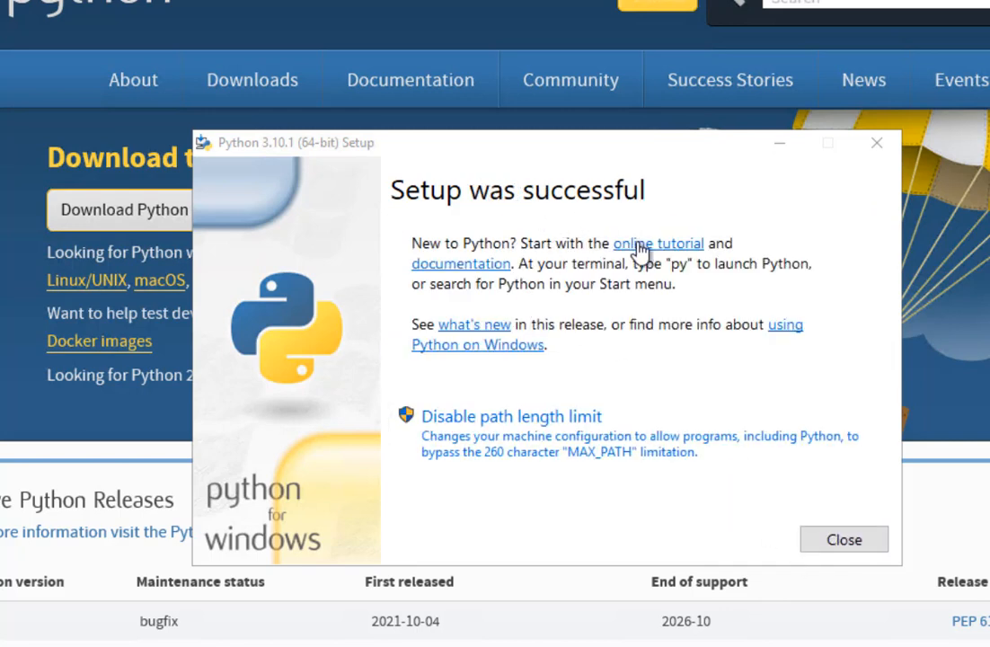
pyautogui.click(837, 544)
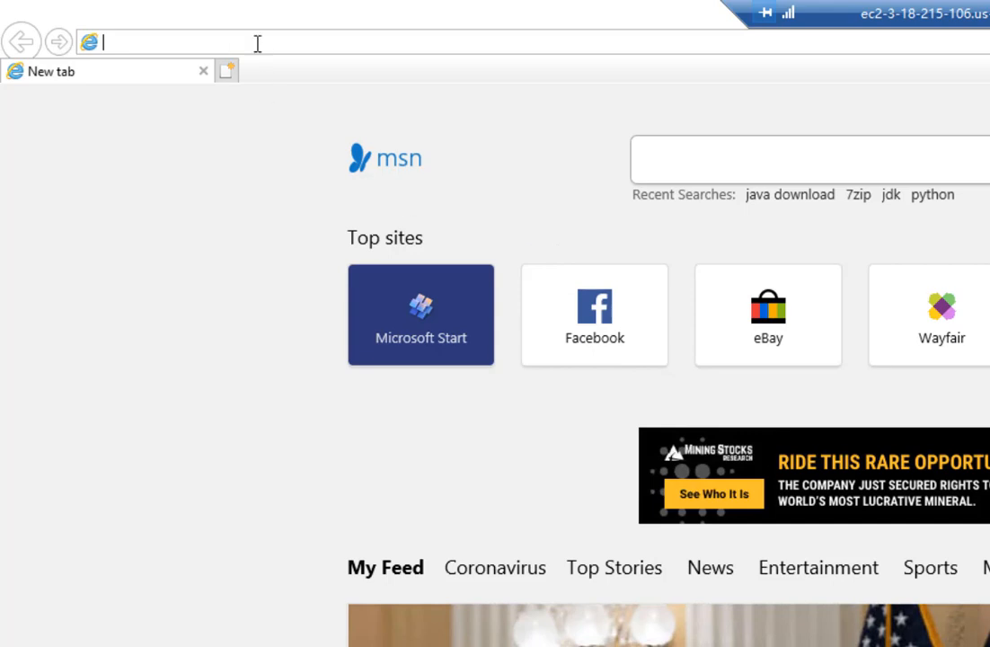
# Search the web for java, open the All Java Downloads page and start downloading the Windows Offline (64-bit) installer
pyautogui.write('java')
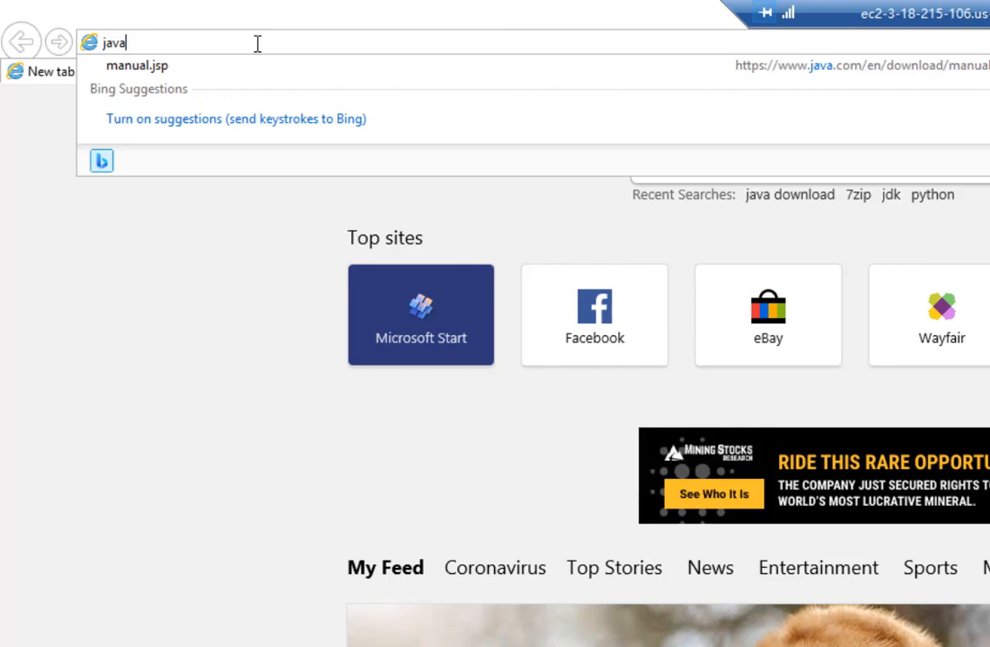
pyautogui.press('Return')
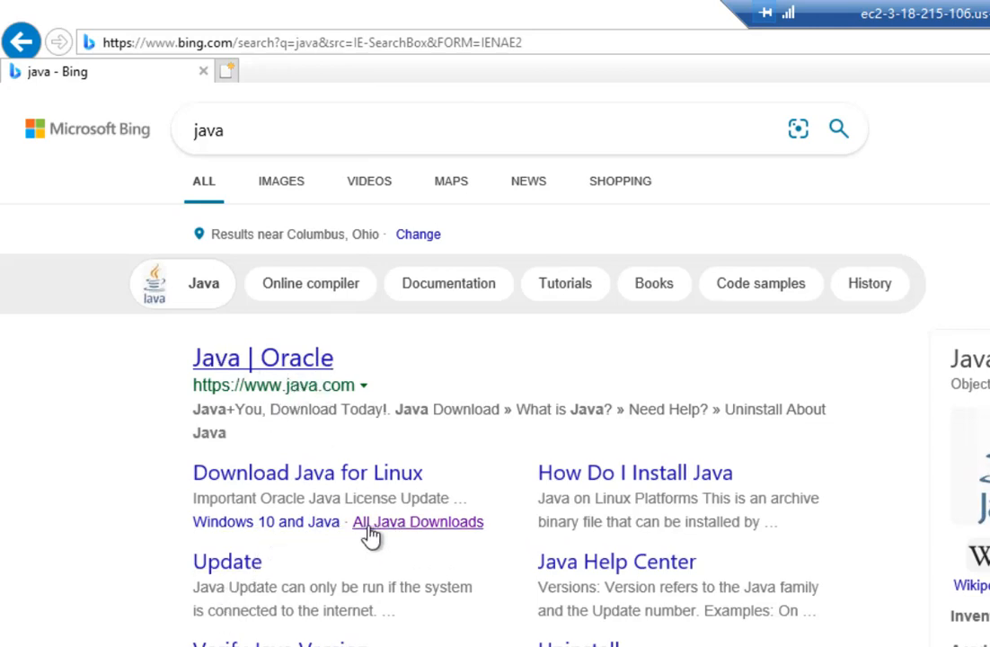
pyautogui.click(460, 525)
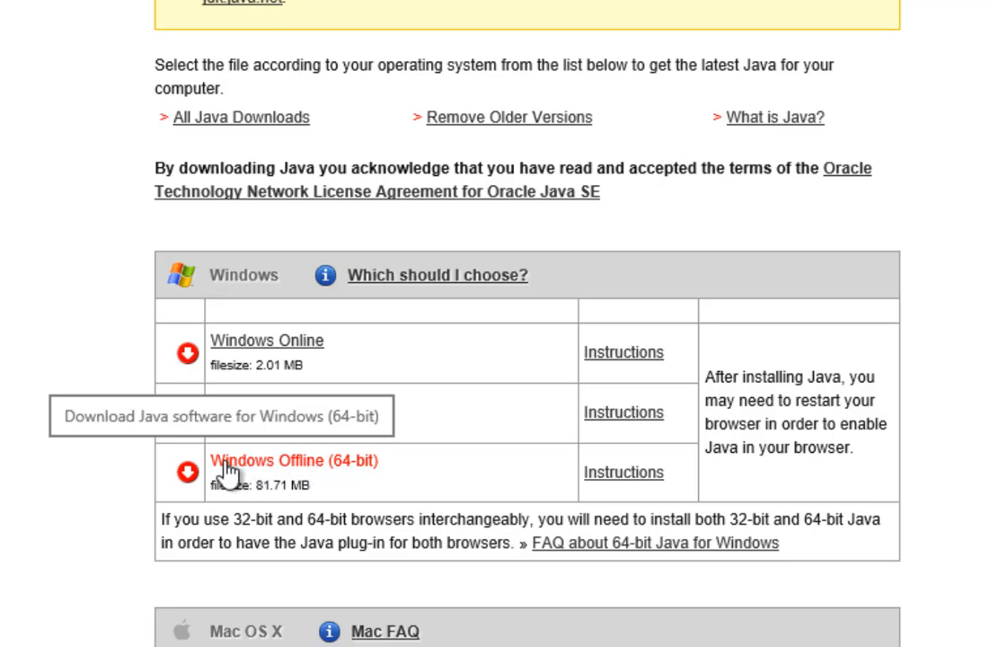
pyautogui.click(358, 474)
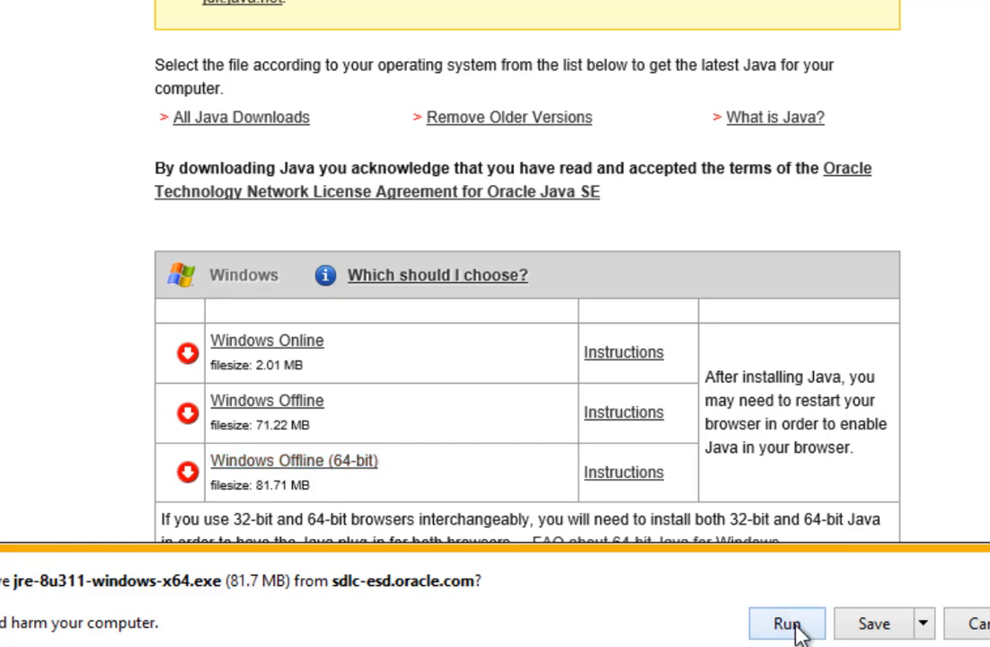
# Run the Java installer, install Java to the default destination folder and close the setup
pyautogui.click(788, 624)
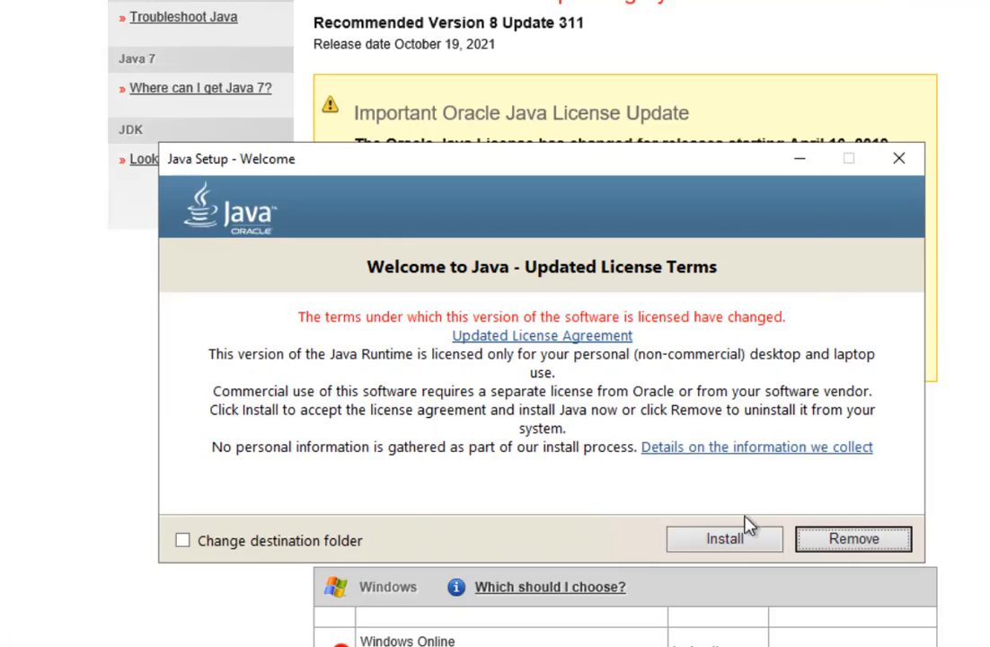
pyautogui.click(736, 545)
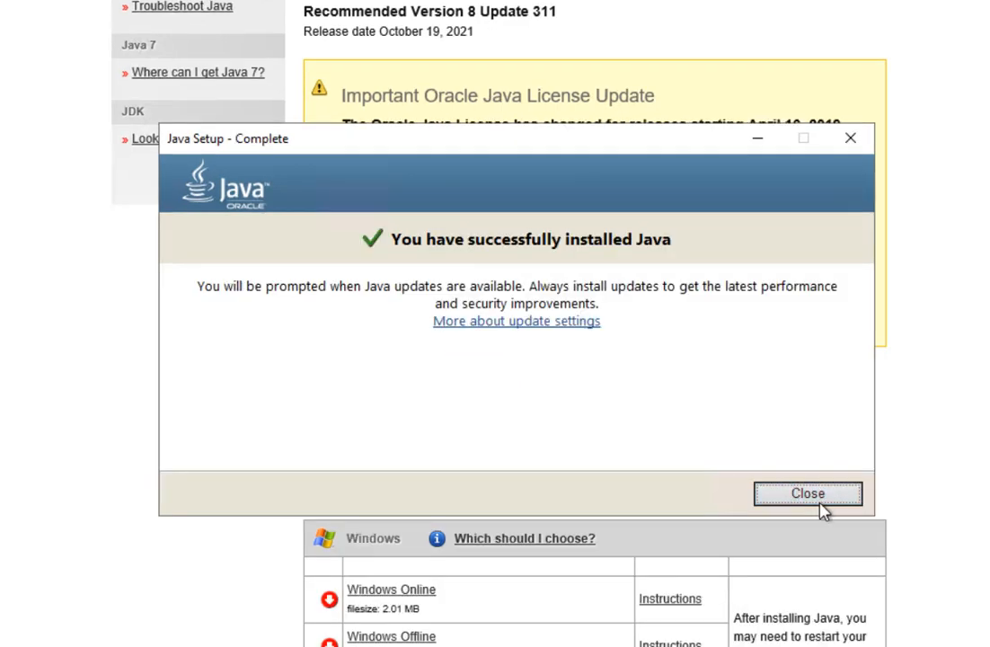
pyautogui.click(805, 495)
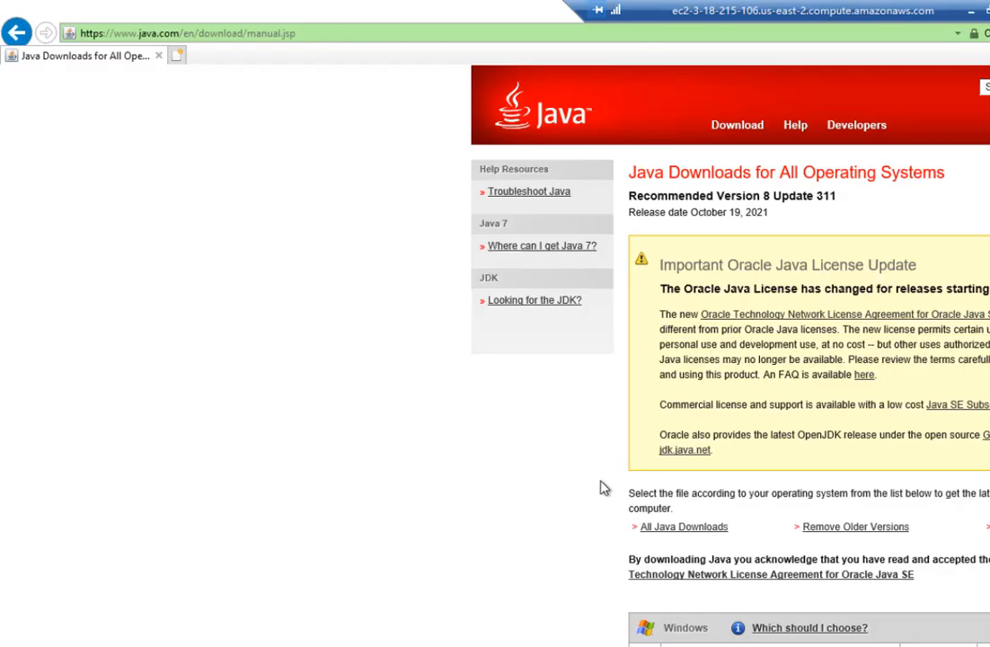
# Search the web for eclipse and open the Eclipse Foundation's Download page from the results
pyautogui.click(329, 38)
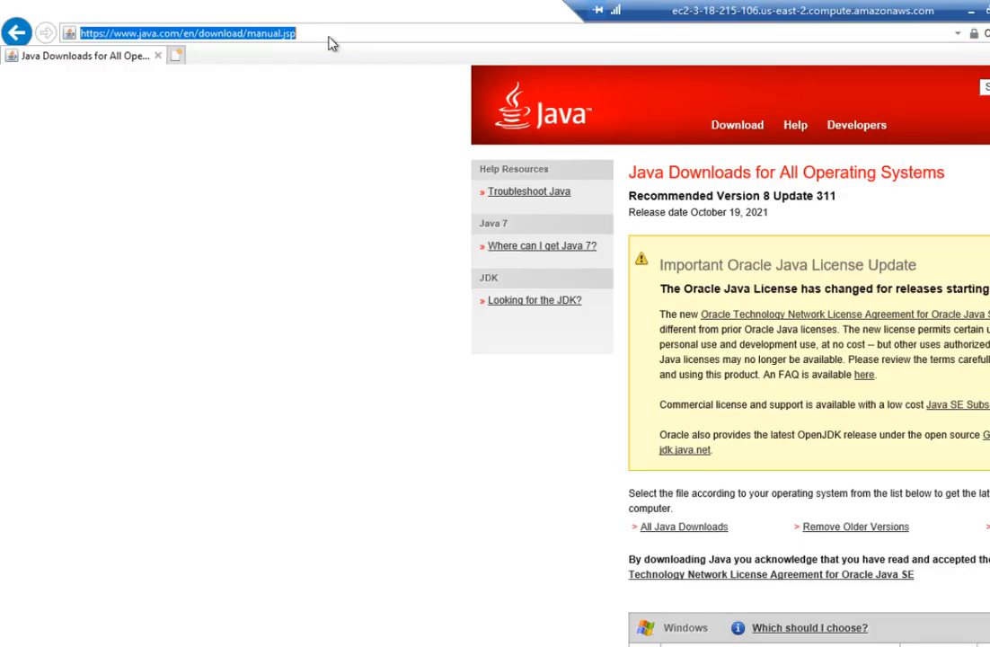
pyautogui.write('eclipse')
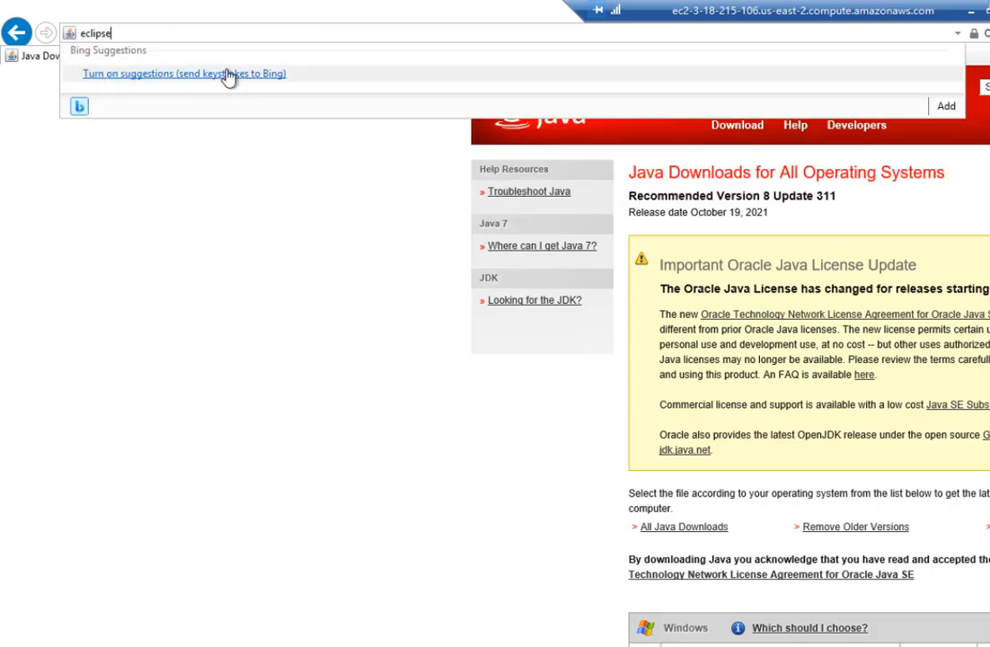
pyautogui.press('Return')
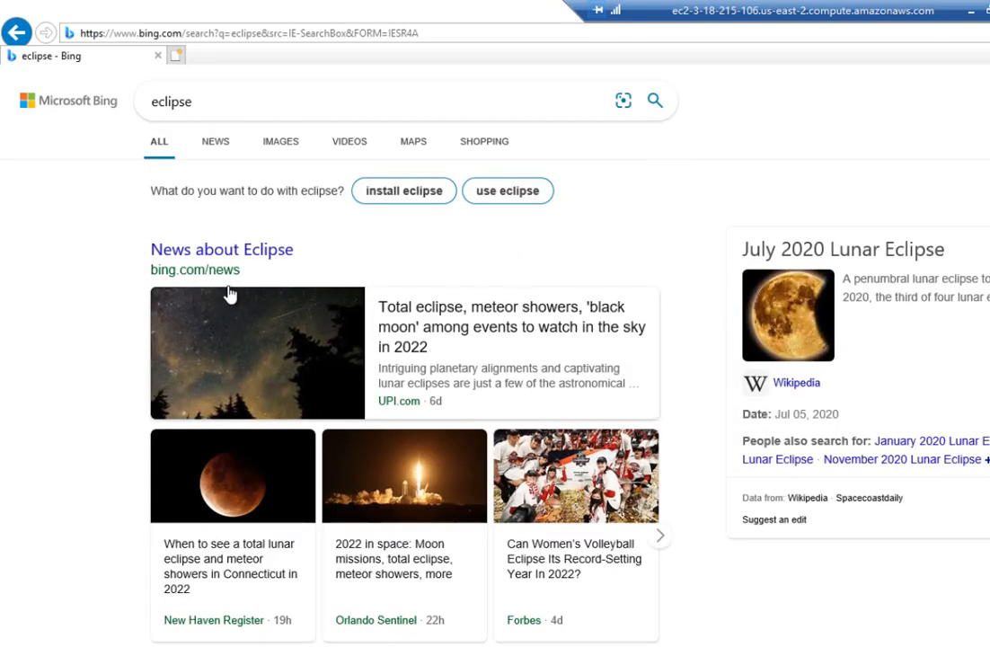
pyautogui.scroll(-3, 297, 570)
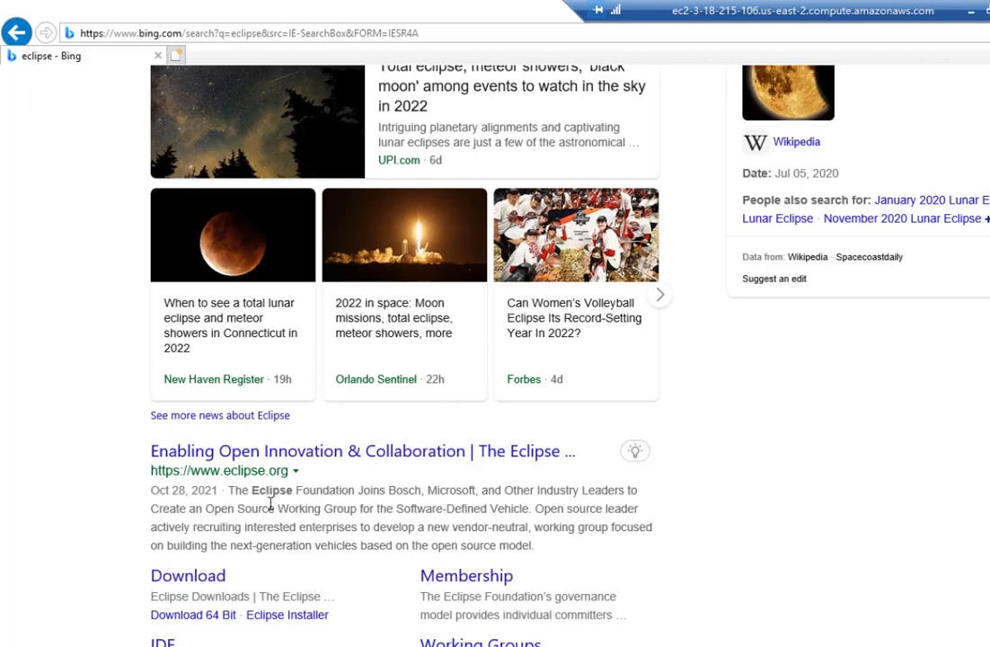
pyautogui.click(208, 579)
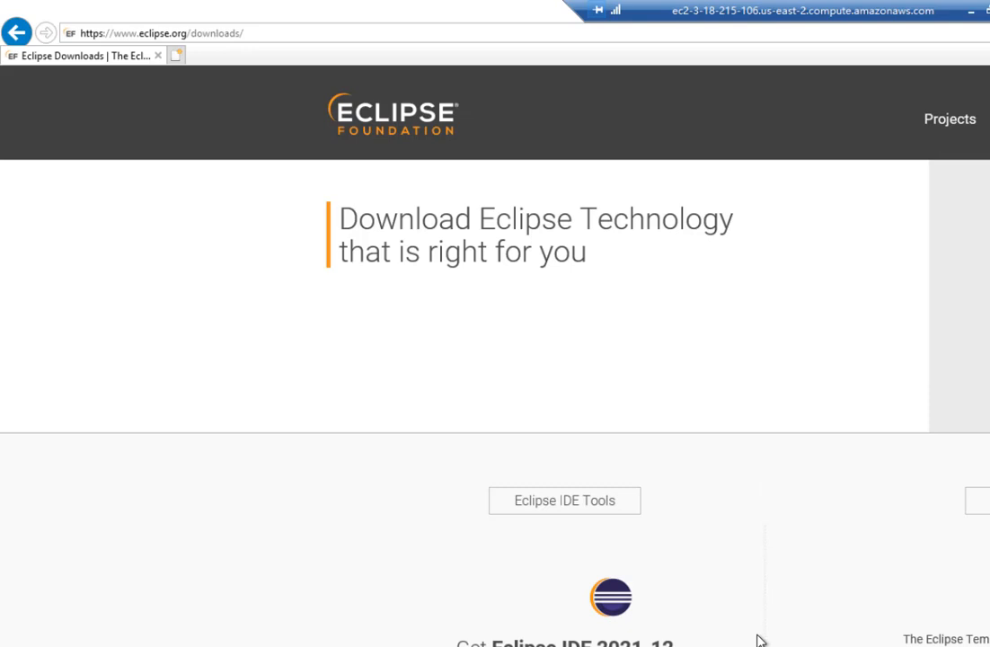
# Download the x86_64 installer for Eclipse IDE 2021-12 from the suggested mirror
pyautogui.scroll(-3, 757, 639)
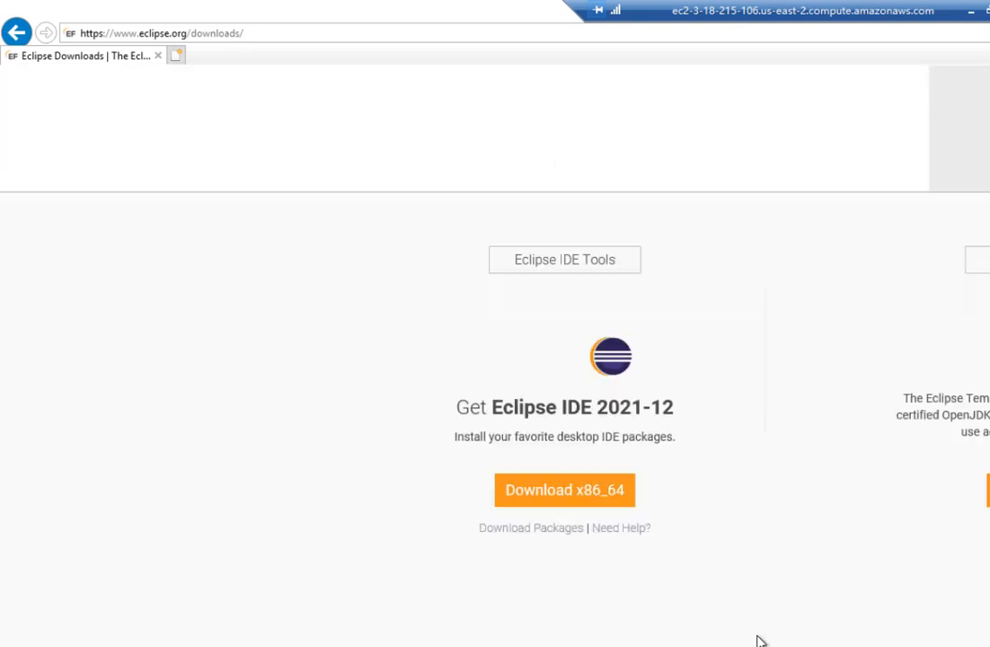
pyautogui.scroll(-2, 757, 640)
pyautogui.scroll(3, 757, 640)
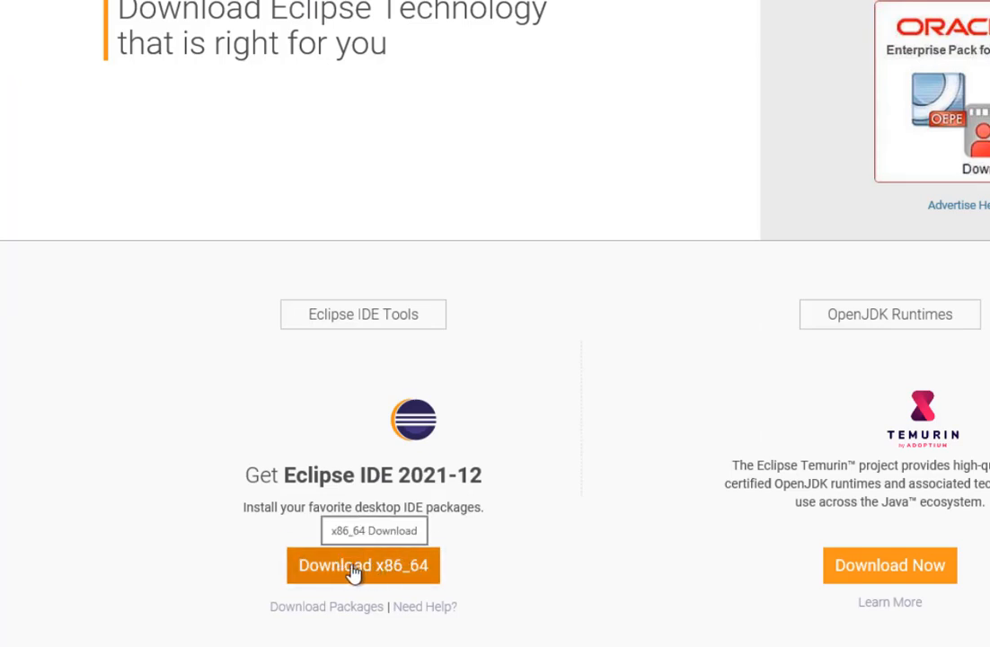
pyautogui.click(382, 572)
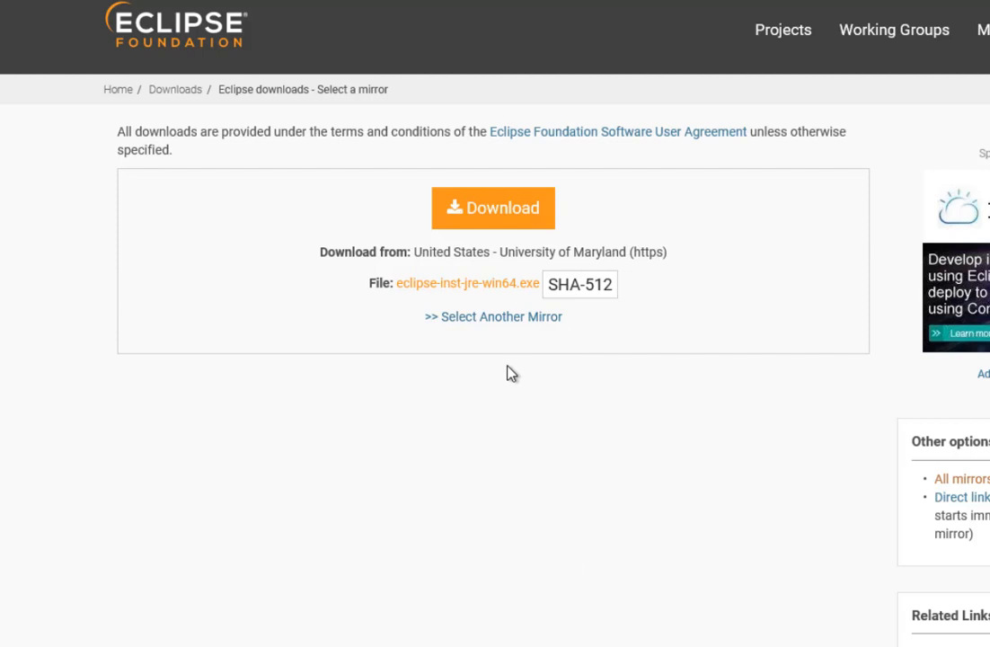
pyautogui.click(509, 215)
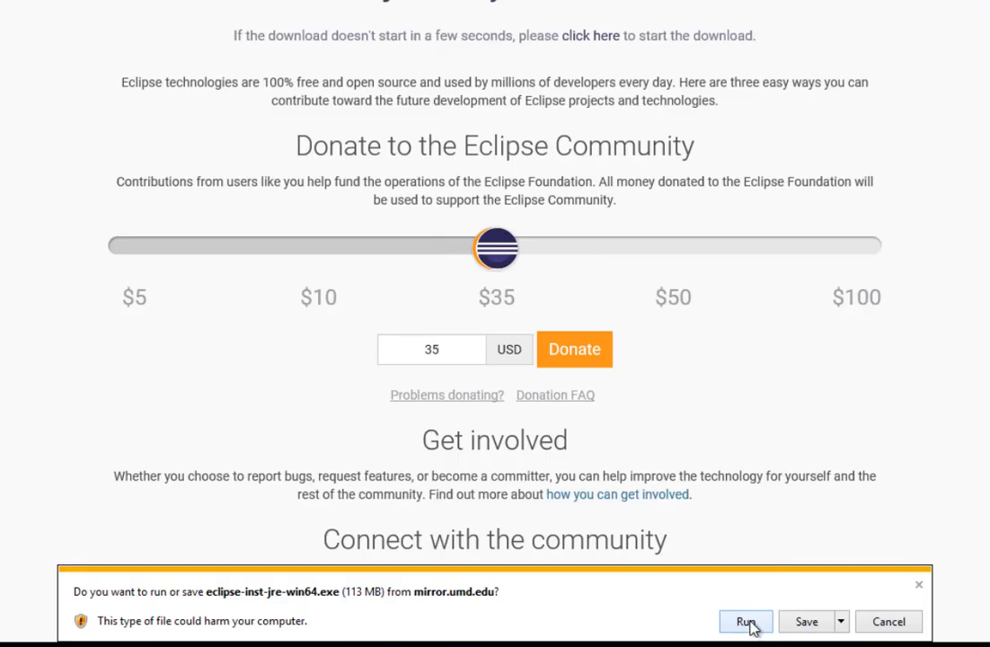
# Run the Eclipse installer and choose the Eclipse IDE for Eclipse Committers package
pyautogui.click(754, 629)
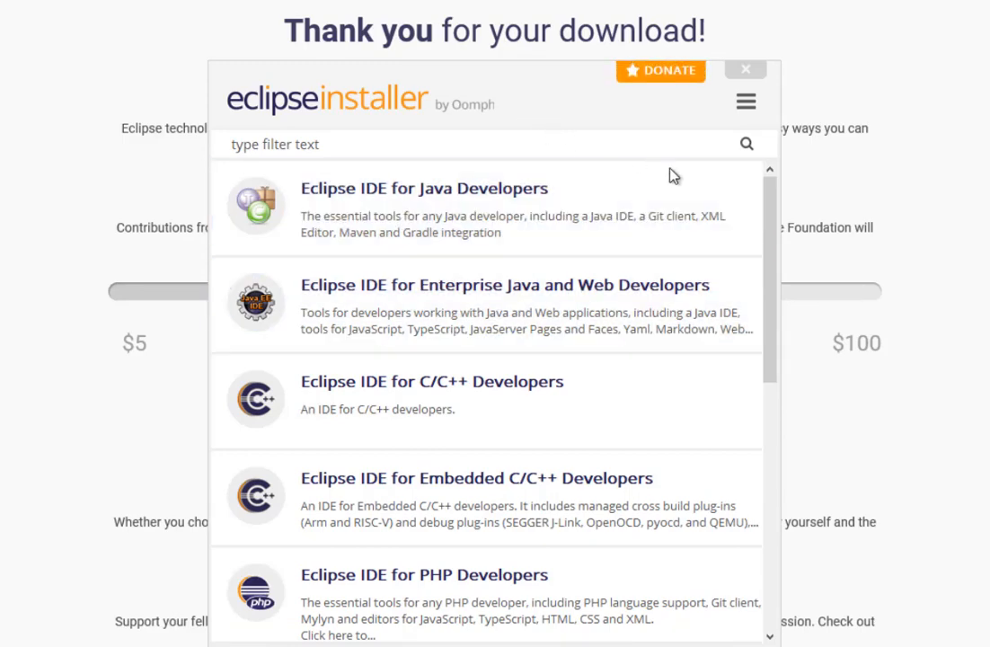
pyautogui.moveTo(766, 210); pyautogui.dragTo(557, 342)
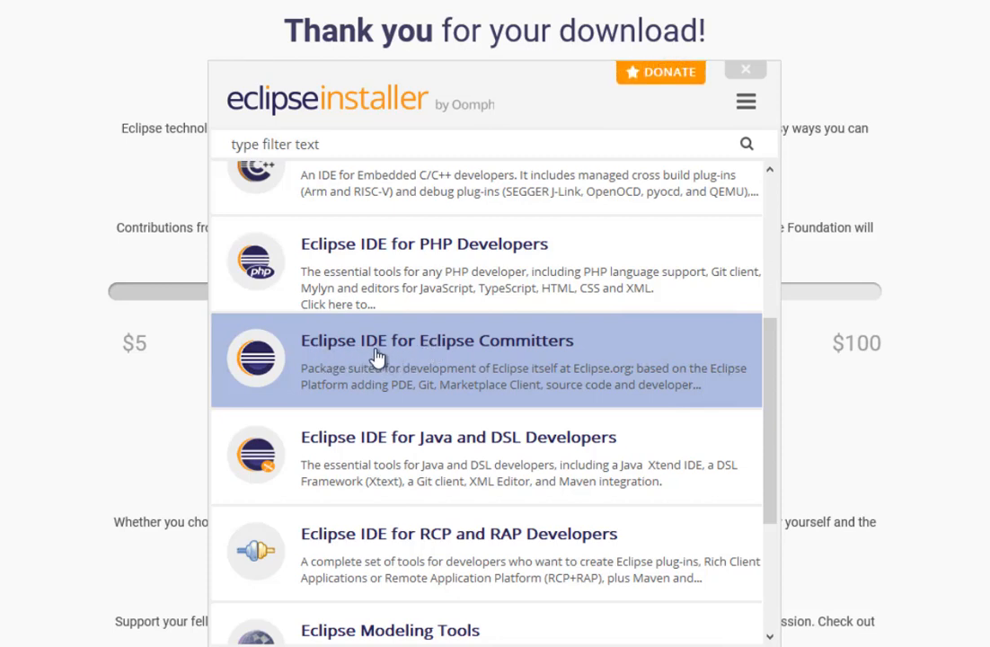
pyautogui.click(544, 355)
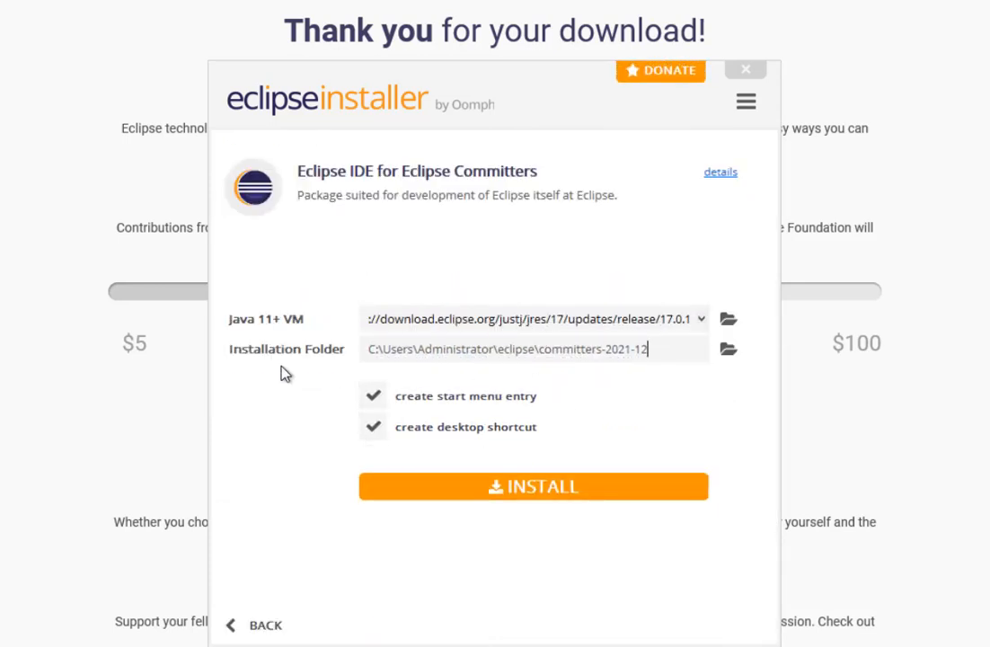
# Install the package with the default options, accepting the user agreement, and launch Eclipse with the default eclipse-workspace directory
pyautogui.click(568, 487)
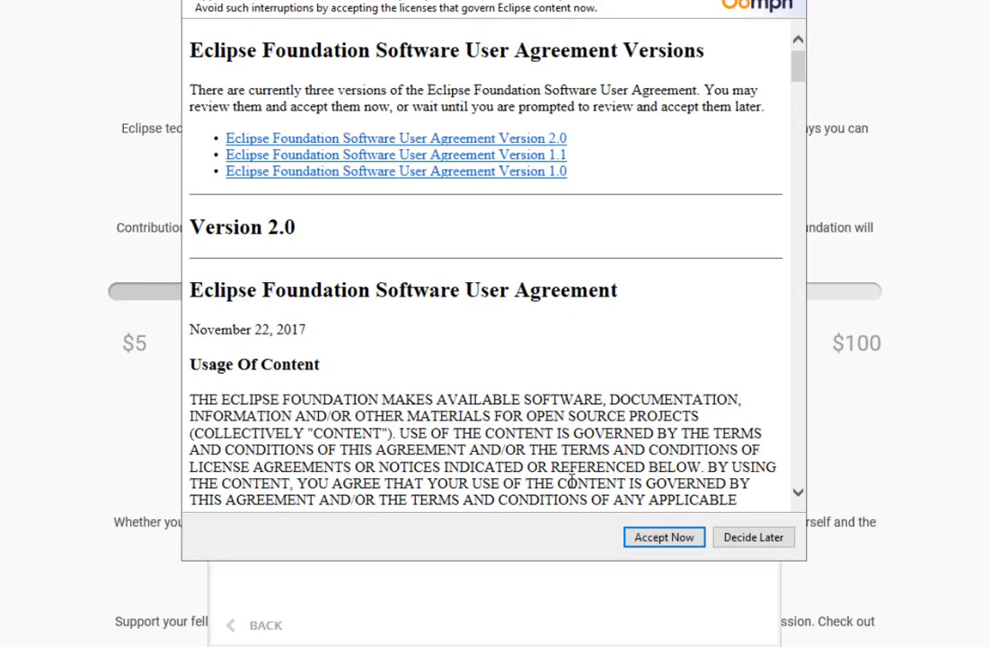
pyautogui.click(662, 539)
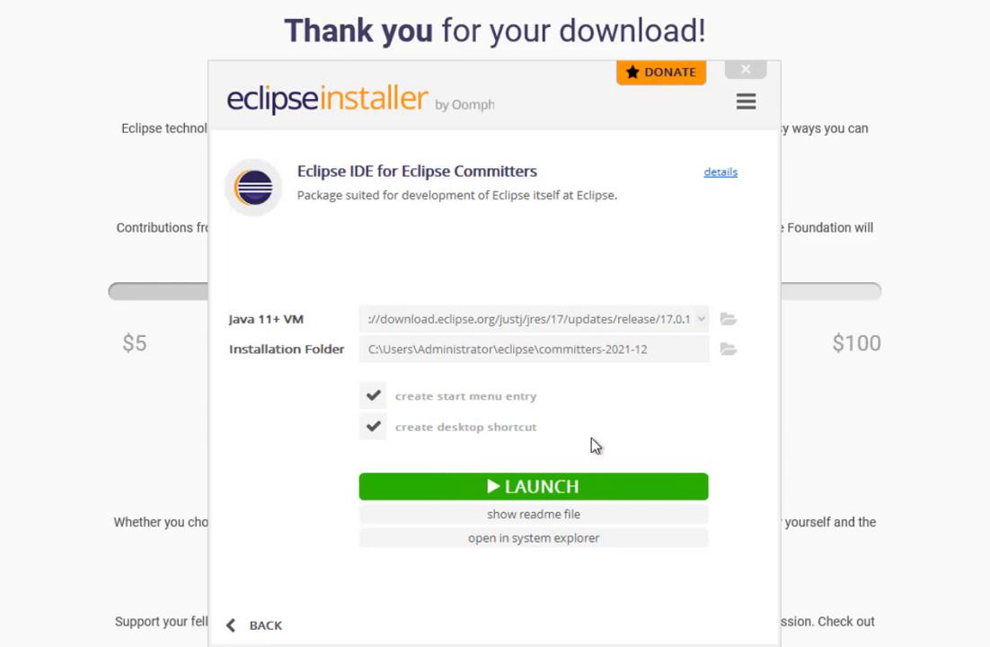
pyautogui.click(566, 489)
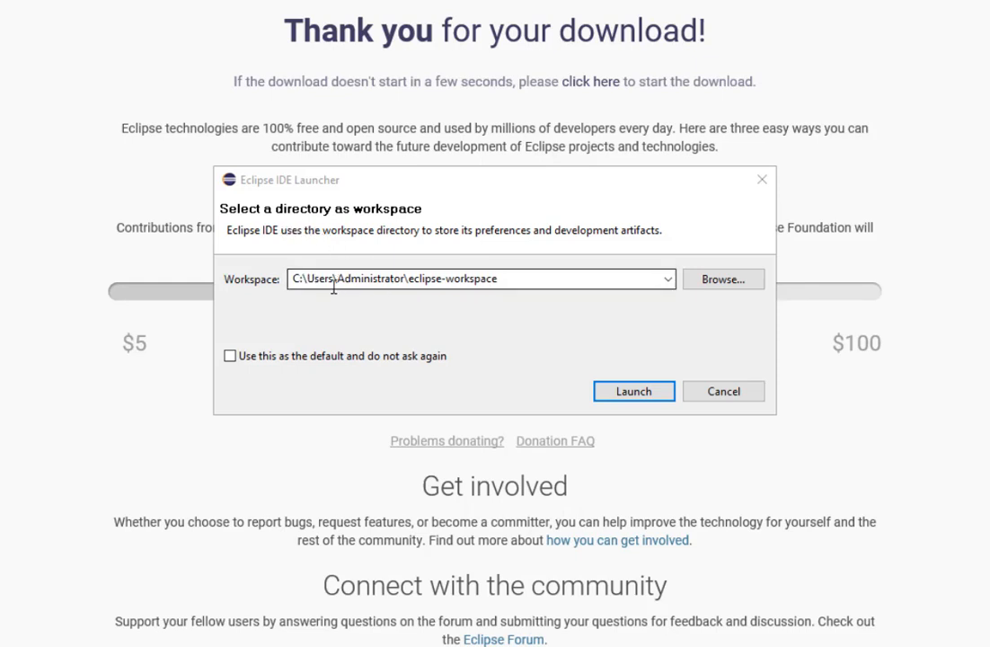
pyautogui.click(631, 392)
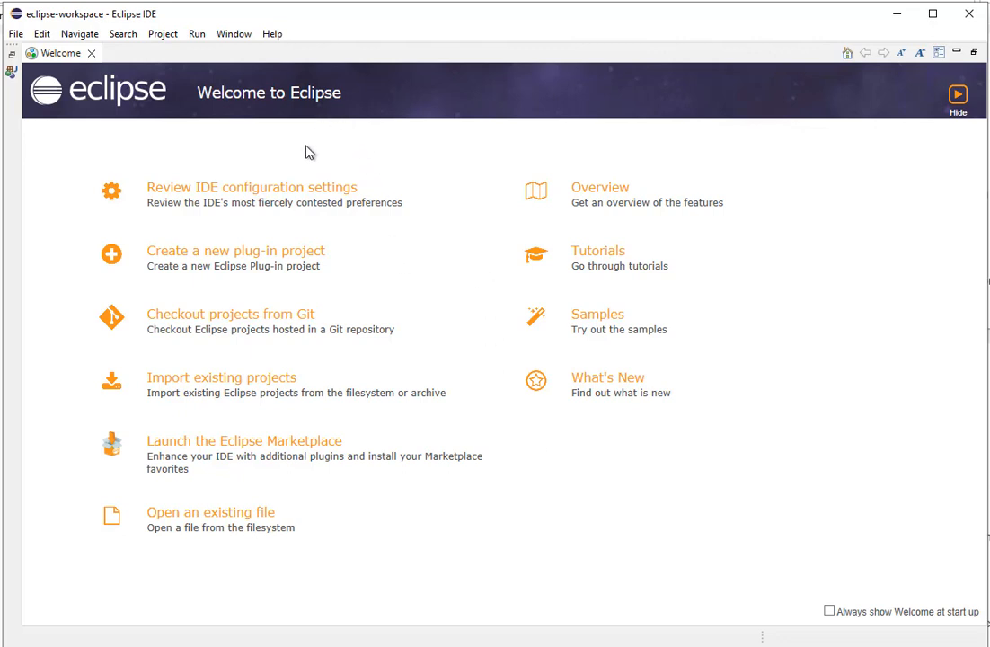
# Open the Eclipse Marketplace and search it for pydev
pyautogui.click(271, 36)
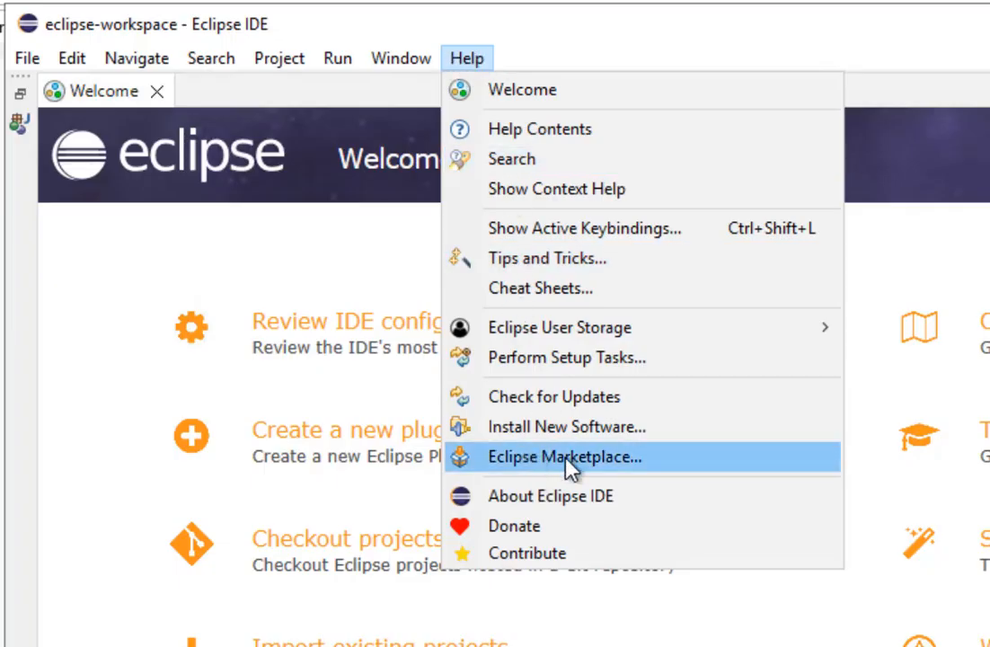
pyautogui.click(613, 464)
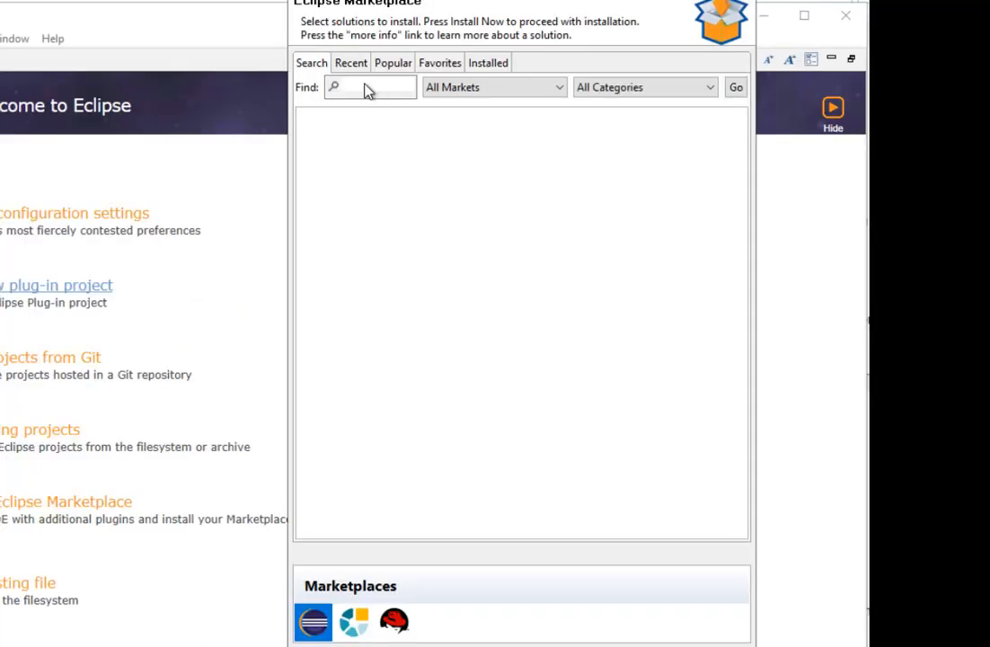
pyautogui.click(365, 89)
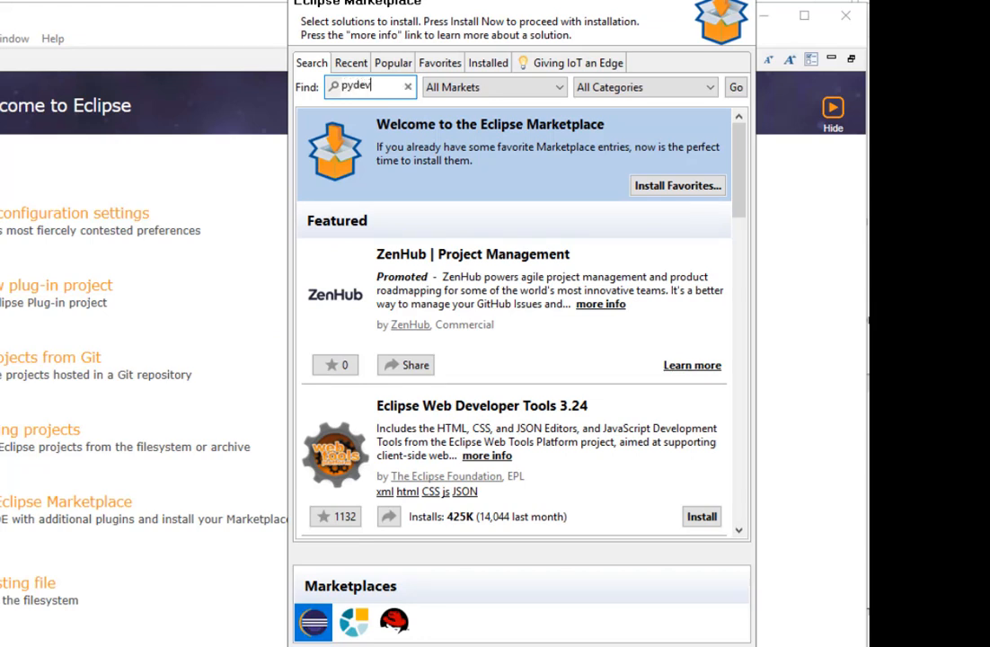
pyautogui.press('Return')
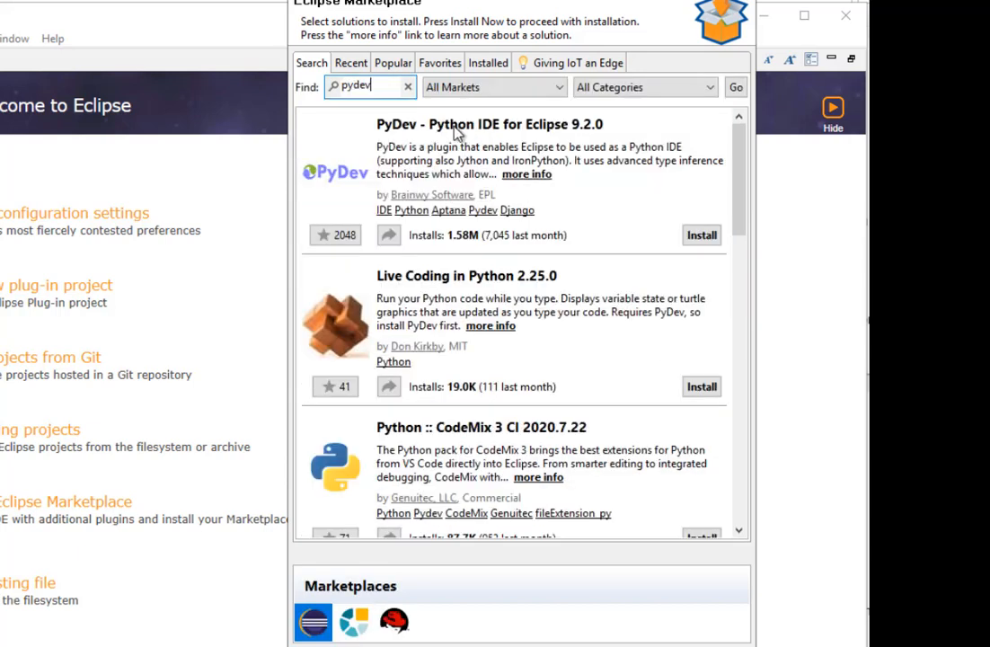
# Install PyDev - Python IDE for Eclipse 9.2.0 with both features, accept the license terms and restart Eclipse
pyautogui.click(702, 237)
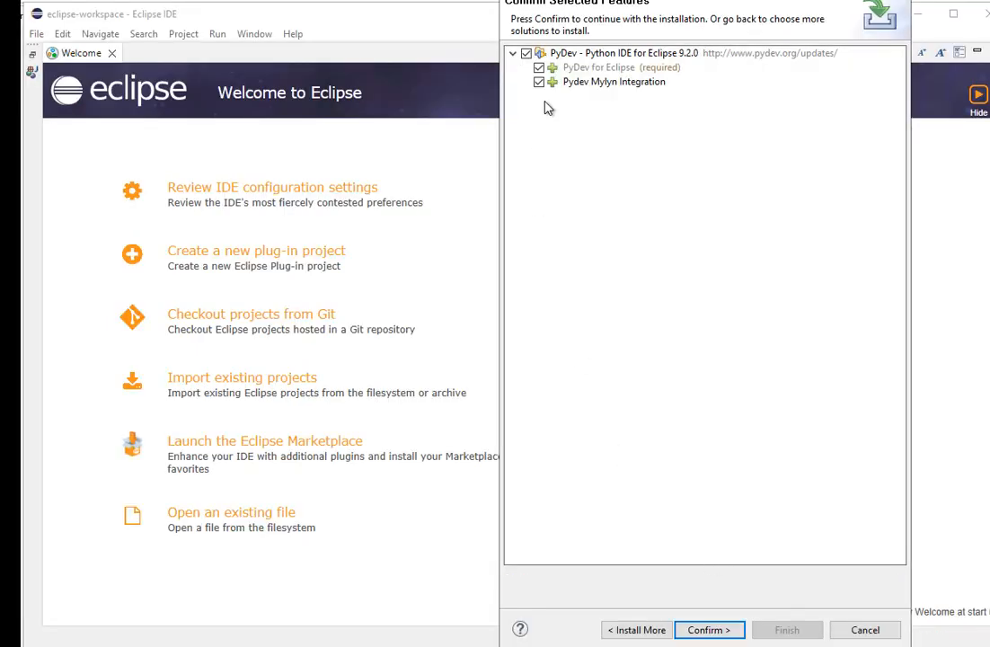
pyautogui.click(710, 631)
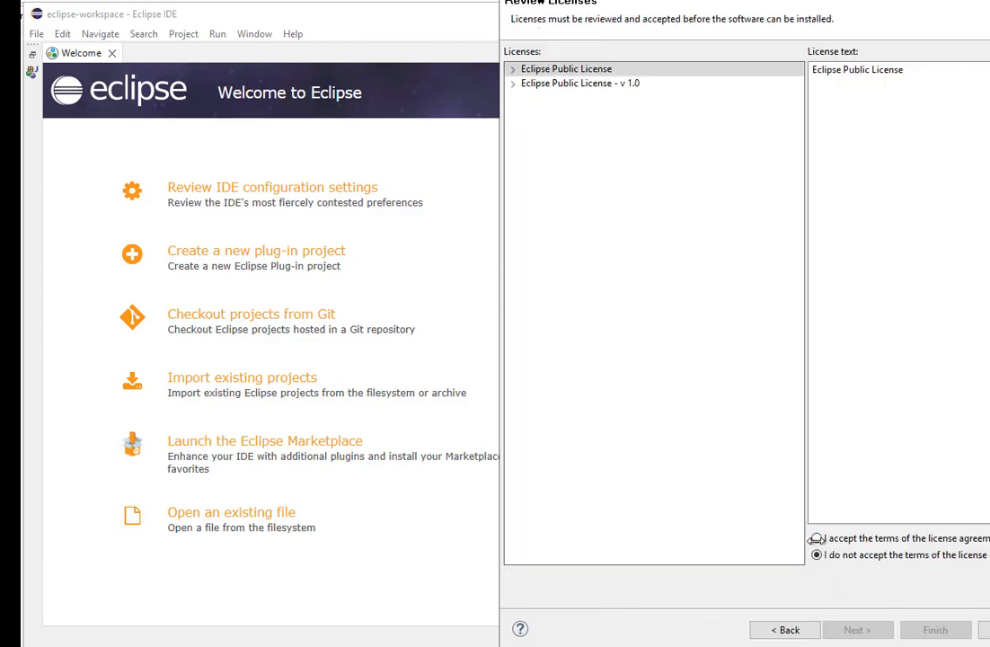
pyautogui.click(836, 539)
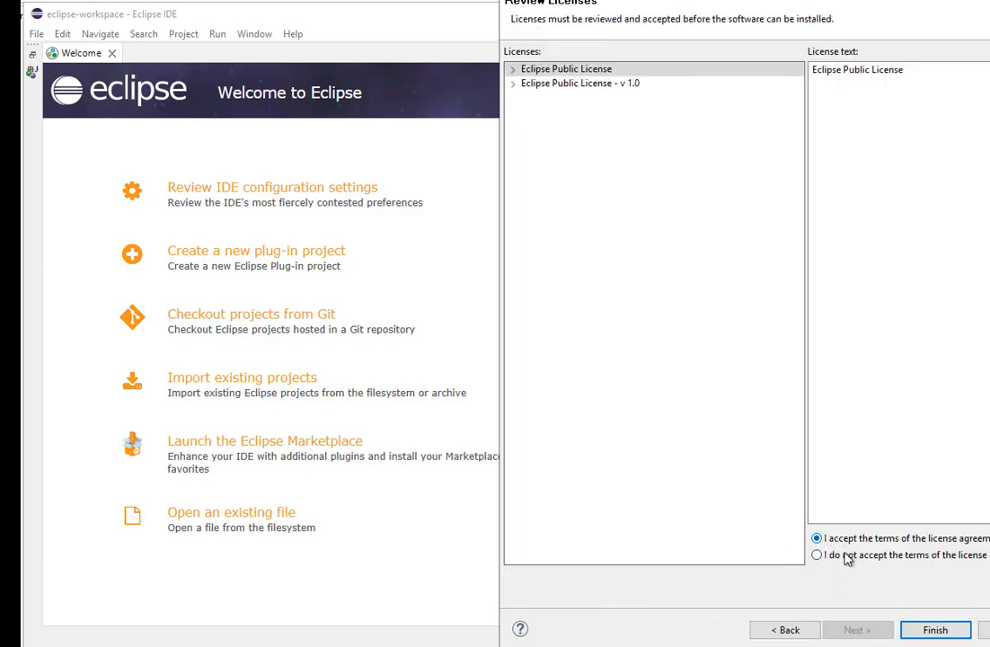
pyautogui.click(939, 630)
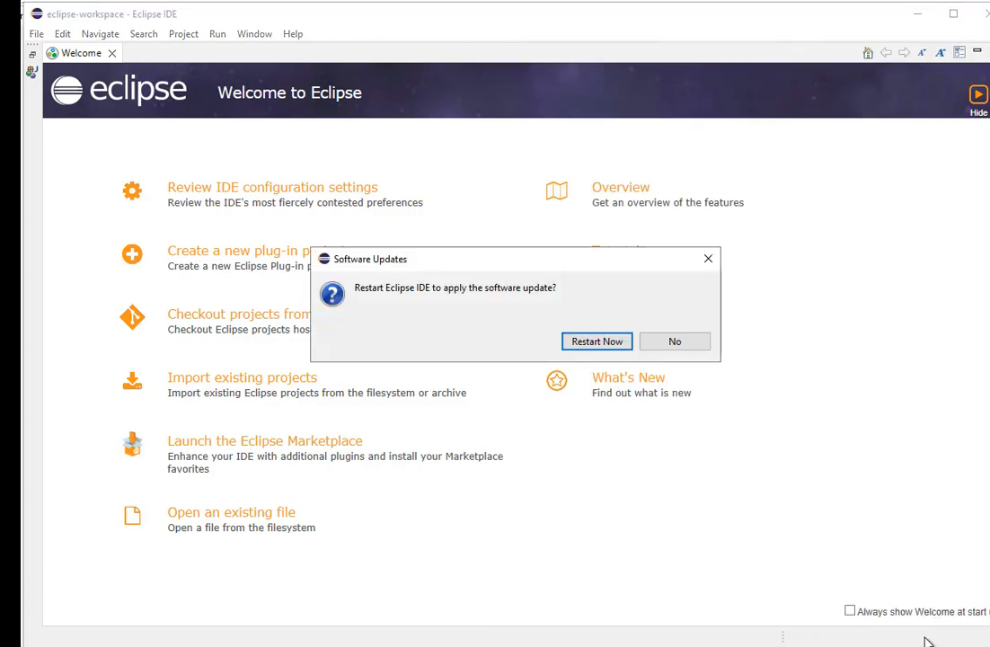
pyautogui.click(592, 345)
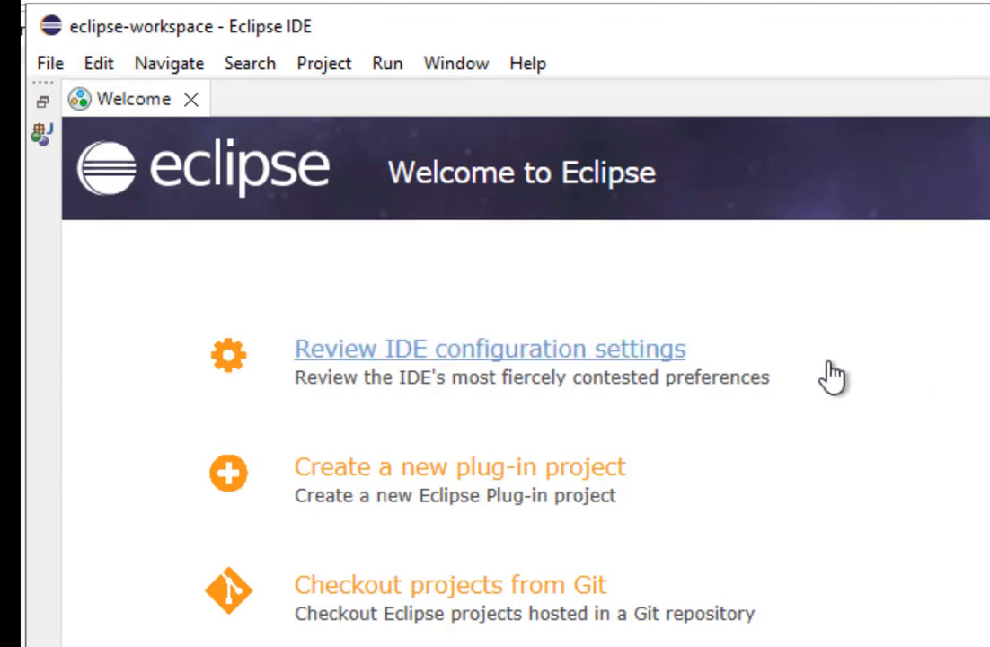
# Filter the new-item wizards by pydev and start a new PyDev Project
pyautogui.click(50, 65)
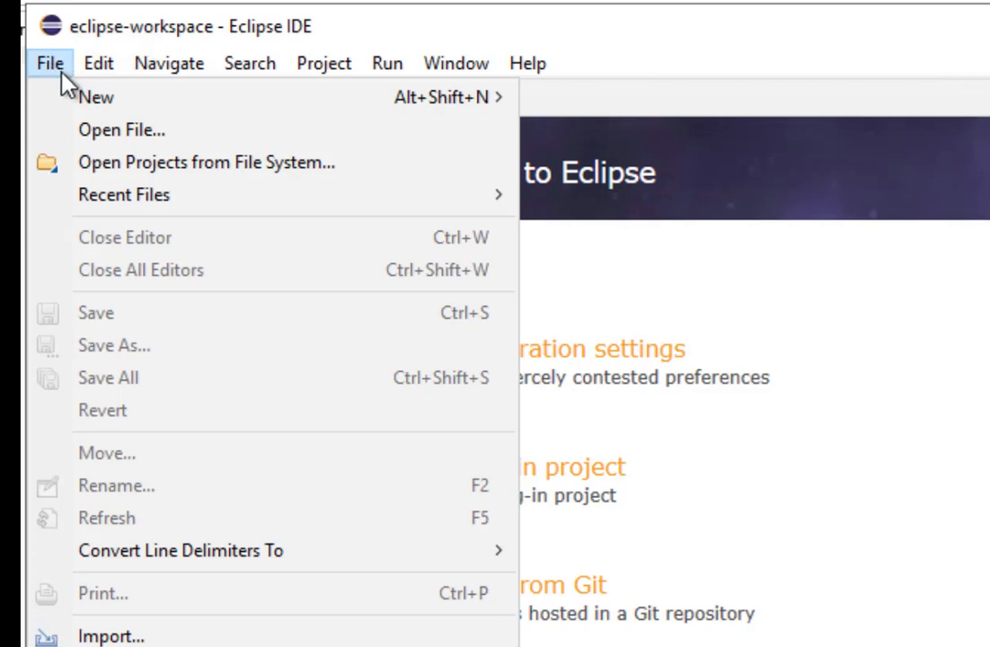
pyautogui.moveTo(108, 102)
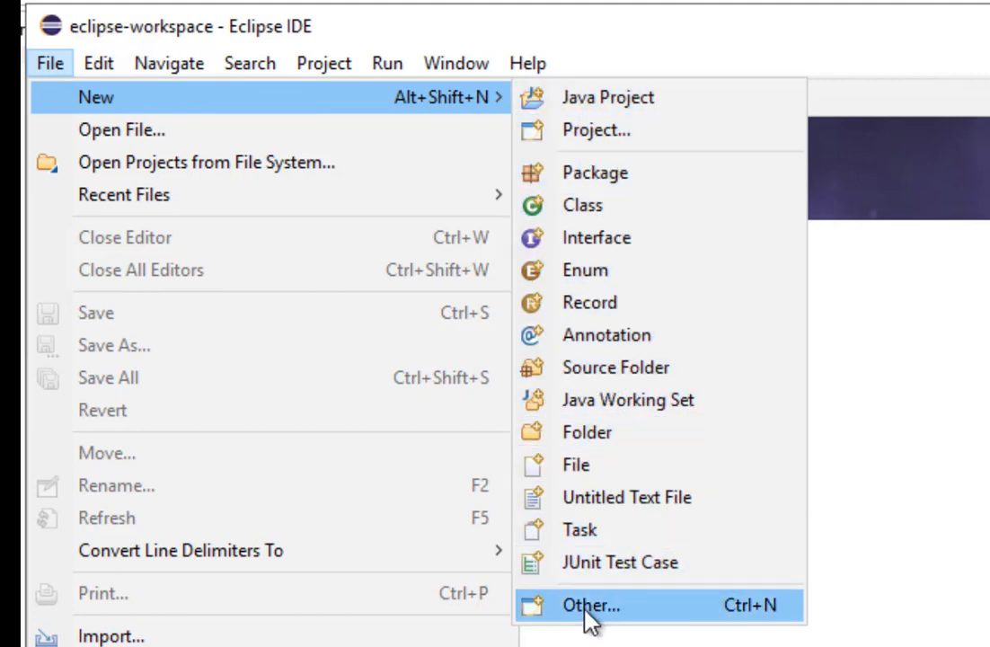
pyautogui.click(604, 620)
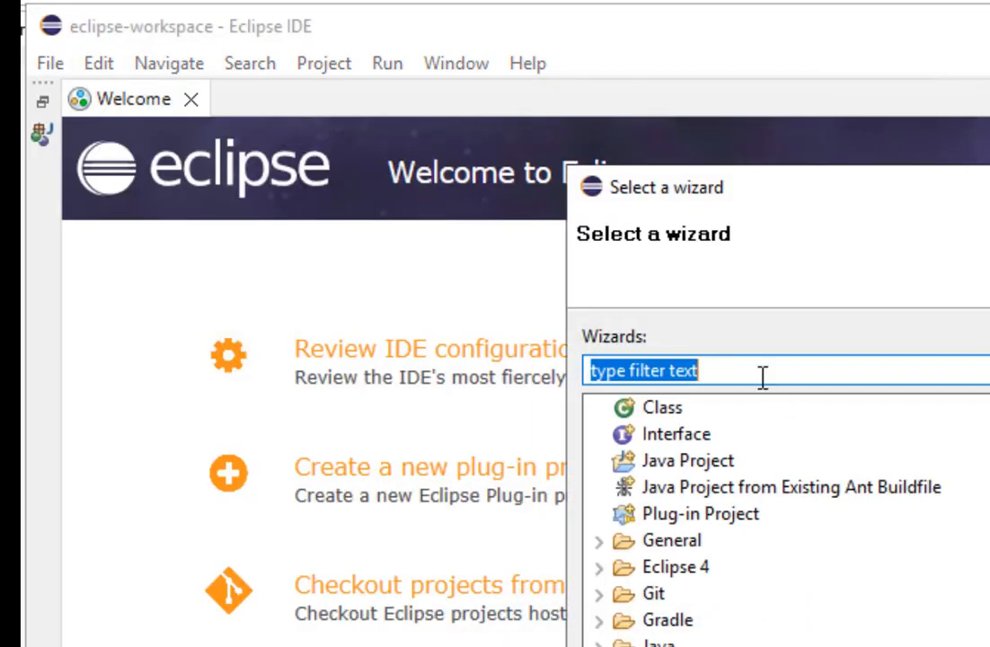
pyautogui.write('pydev')
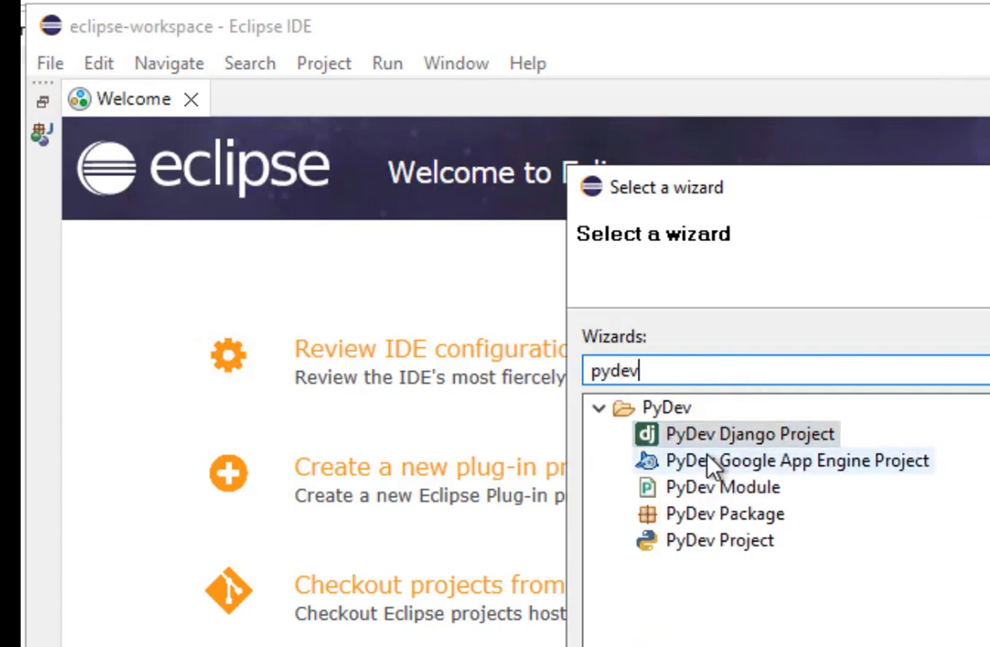
pyautogui.click(744, 463)
pyautogui.click(719, 490)
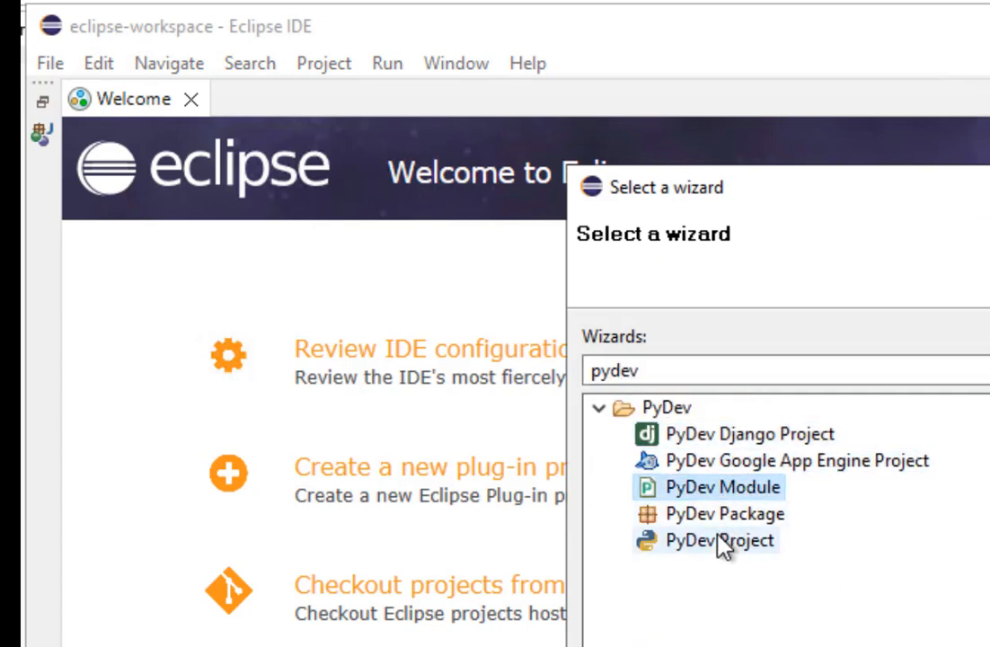
pyautogui.click(715, 542)
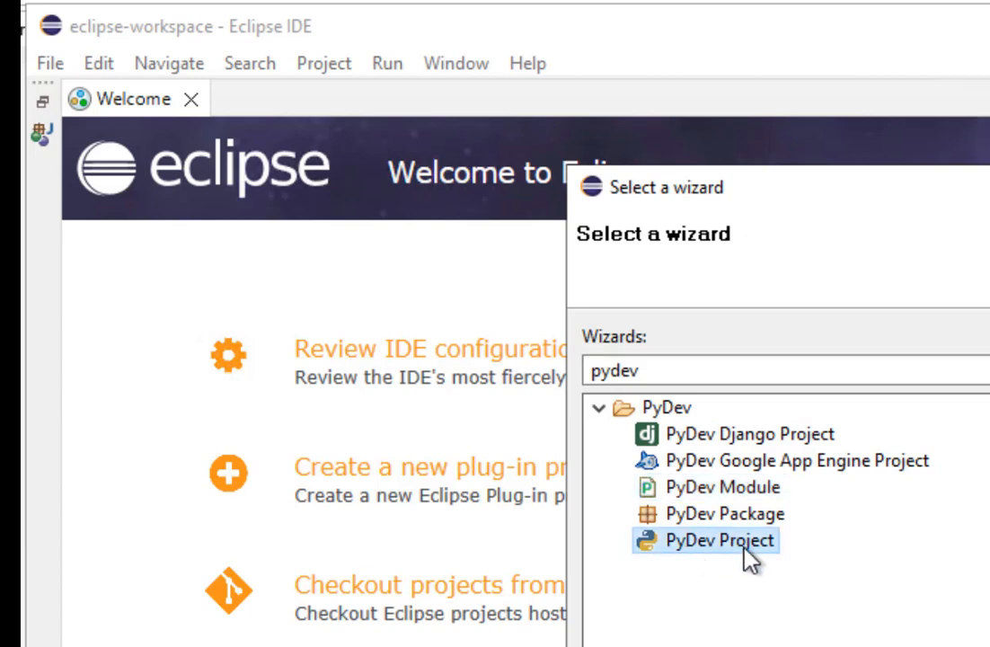
pyautogui.press('Return')
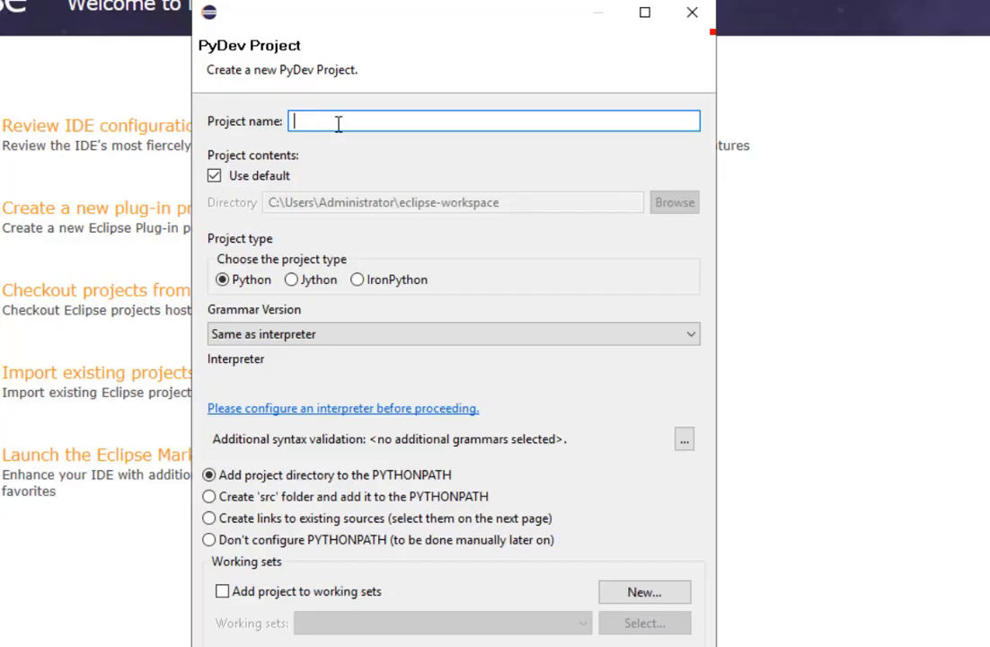
# Name the PyDev project My_First_Python_Project
pyautogui.write('My')
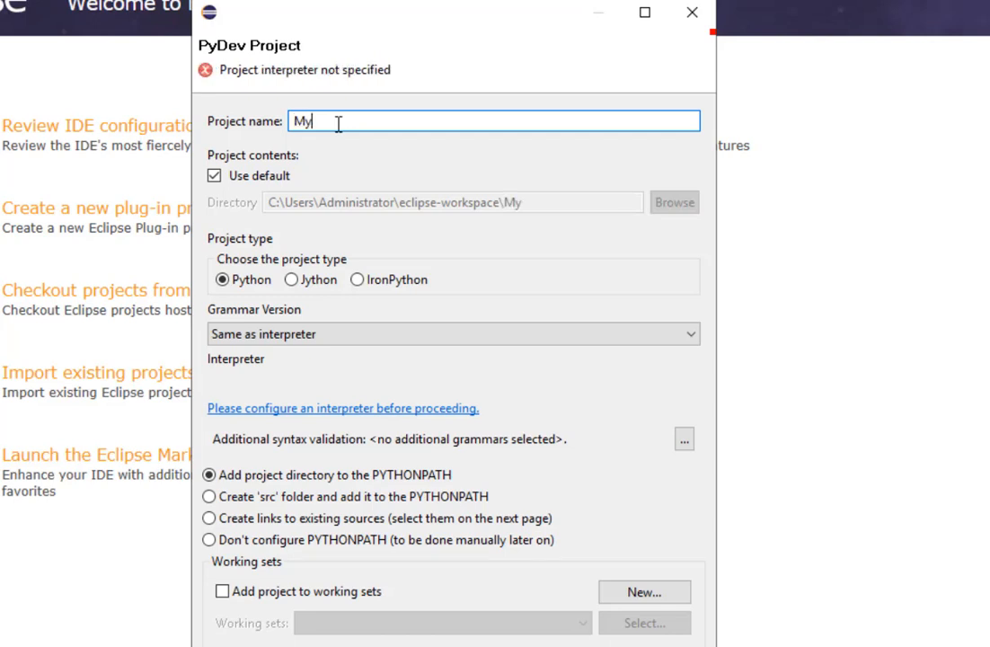
pyautogui.write('_First_Python_')
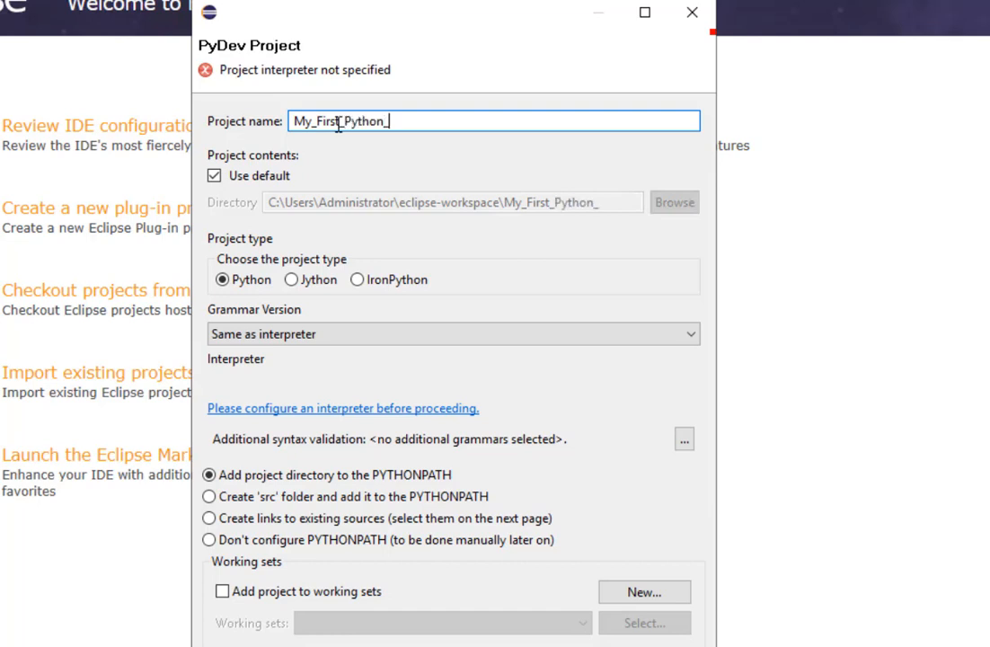
pyautogui.write('Project')
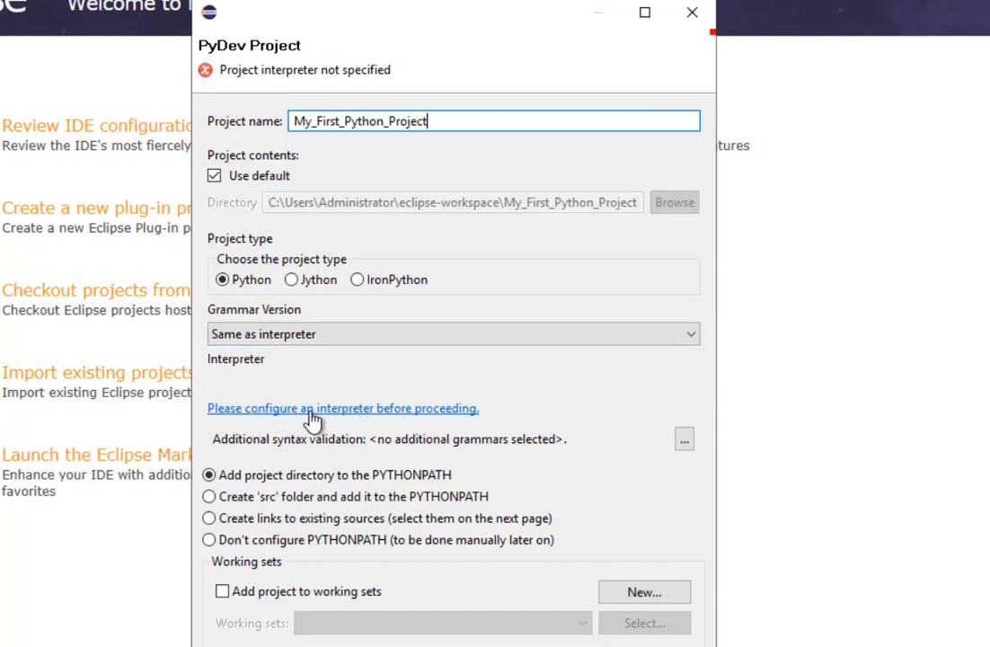
# Choose manual configuration of the project's interpreter and begin adding a Python interpreter by browsing for its python/pypy exe
pyautogui.click(403, 417)
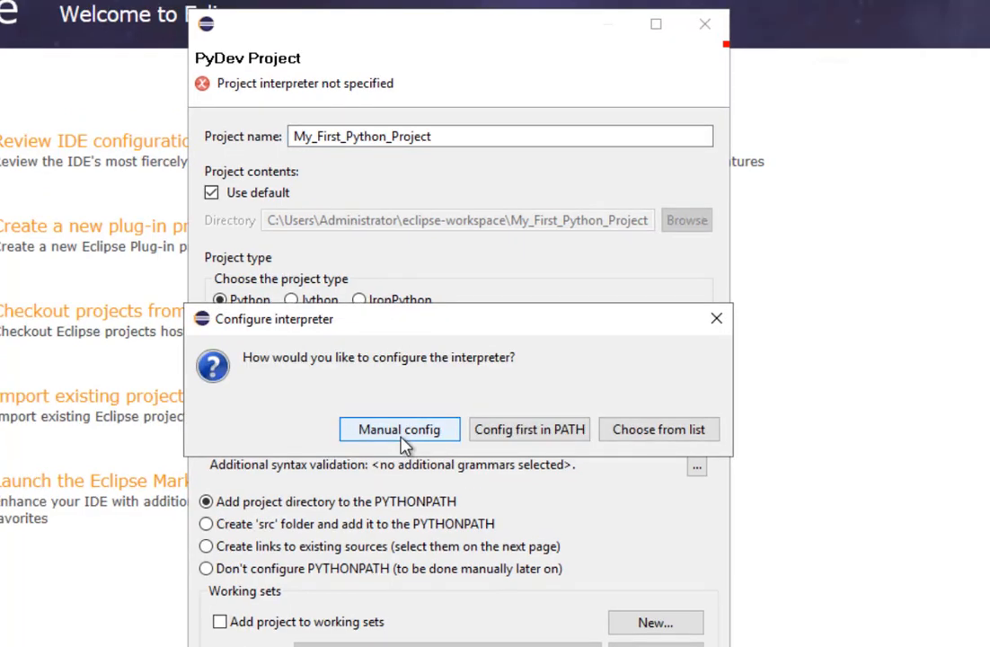
pyautogui.click(401, 439)
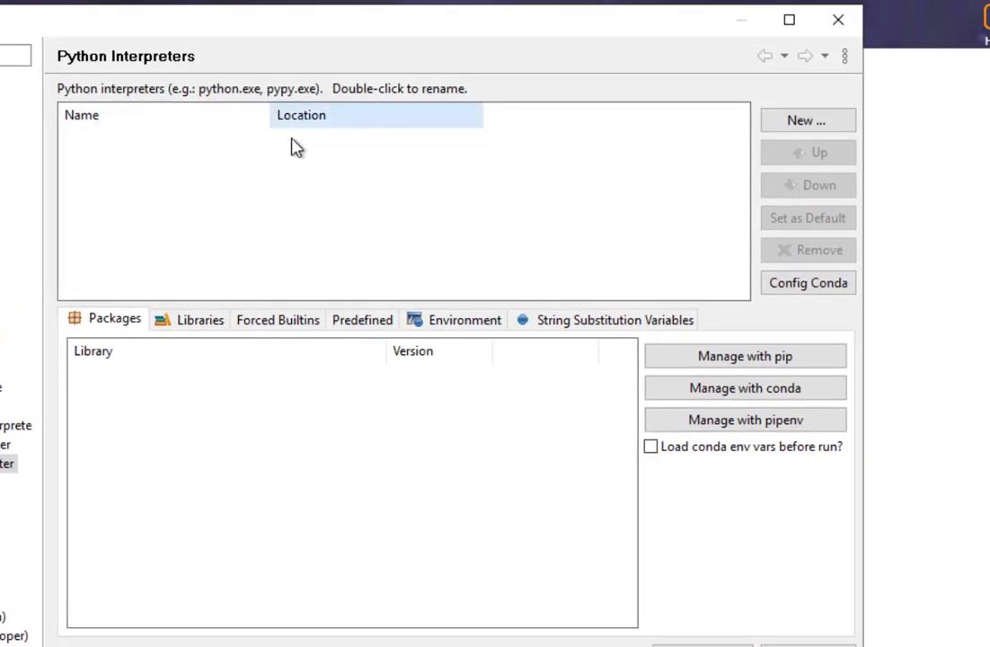
pyautogui.click(804, 126)
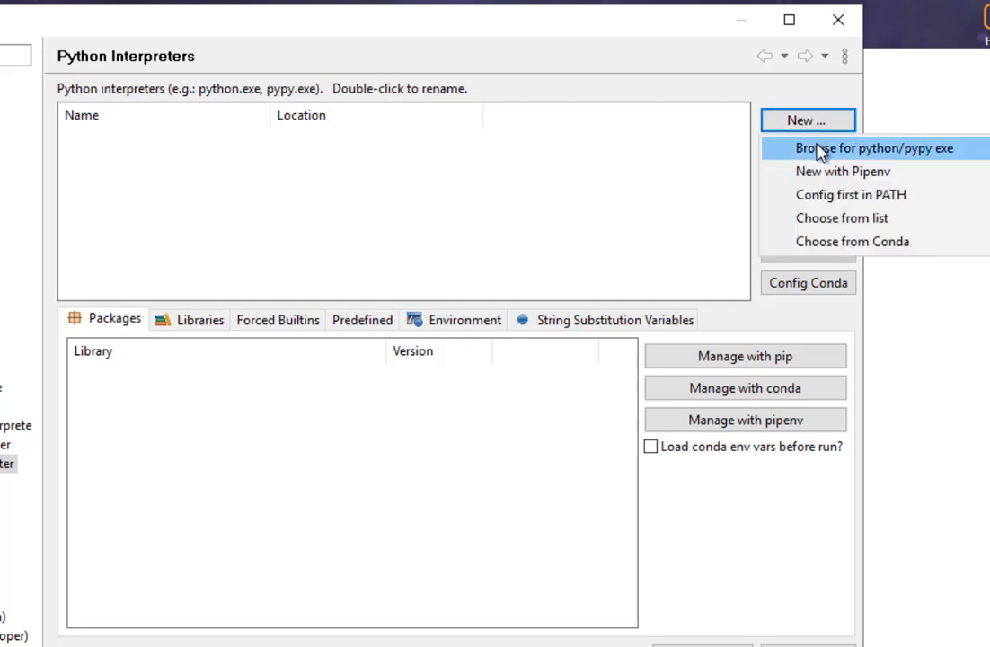
pyautogui.click(923, 159)
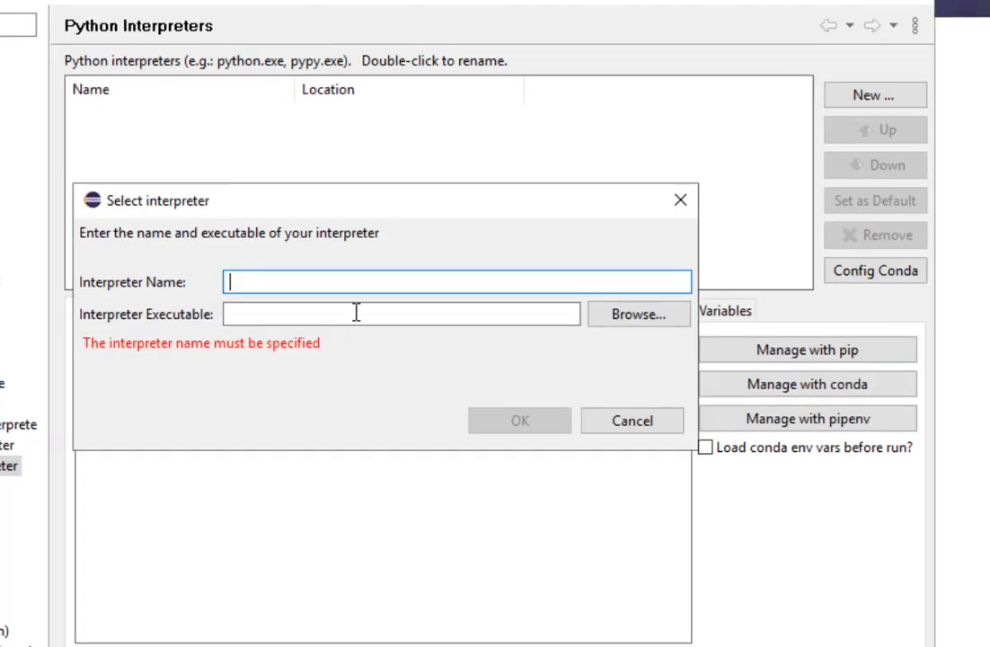
pyautogui.click(356, 313)
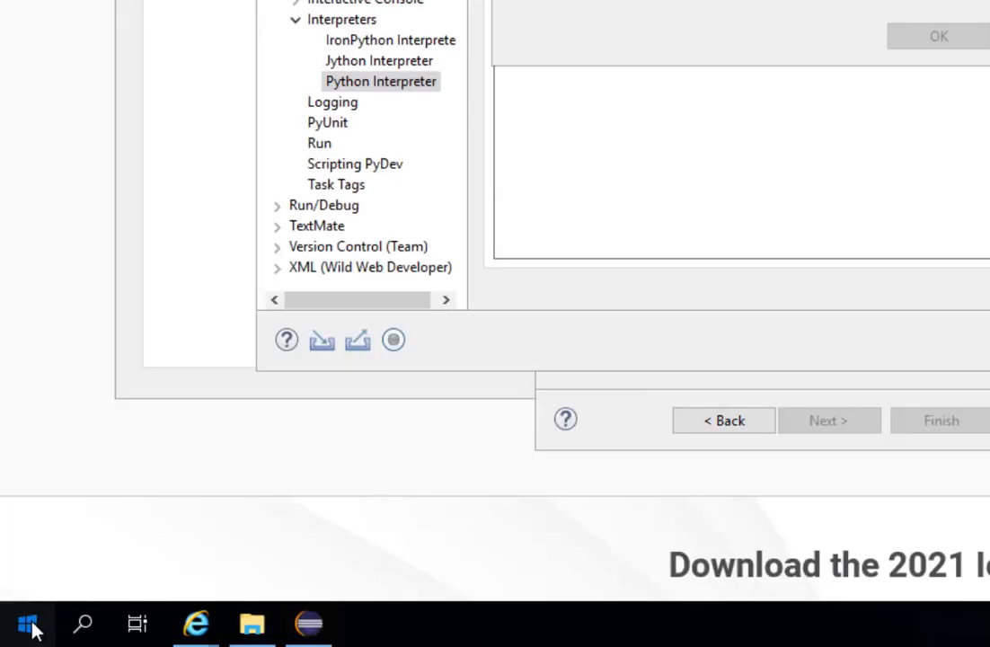
# Find the installed Python 3.10 (64-bit) in Windows and follow its shortcut to the folder containing the python application
pyautogui.click(29, 623)
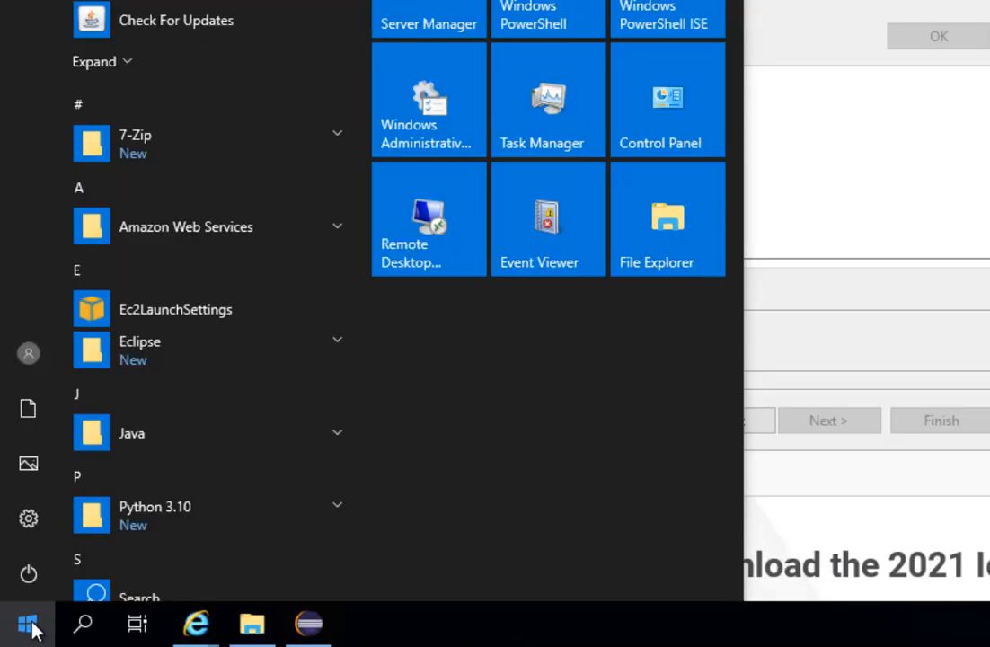
pyautogui.write('python')
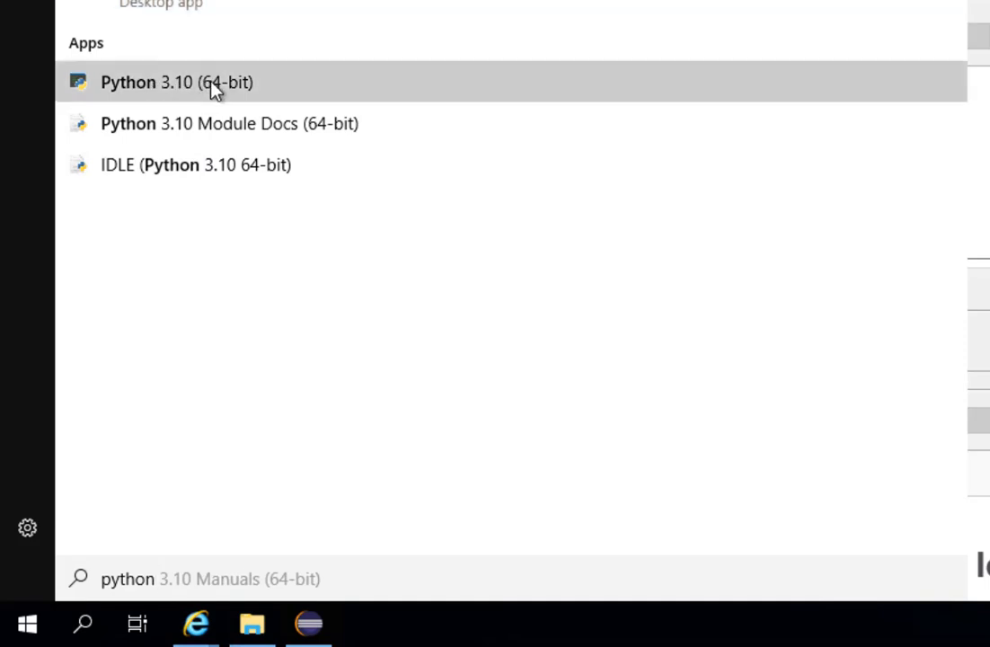
pyautogui.rightClick(212, 91)
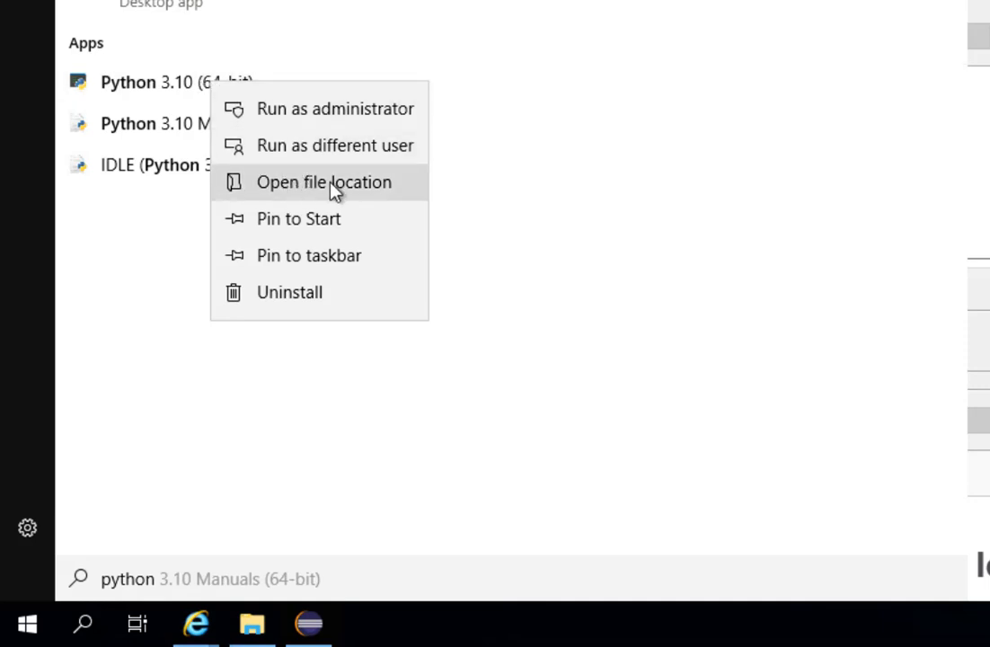
pyautogui.click(371, 183)
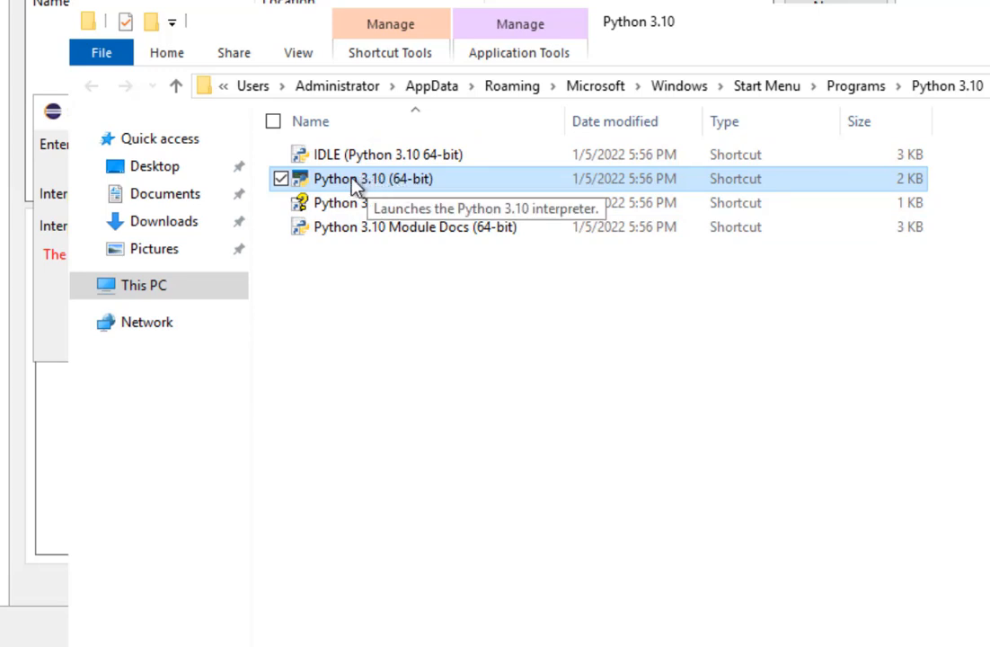
pyautogui.rightClick(358, 184)
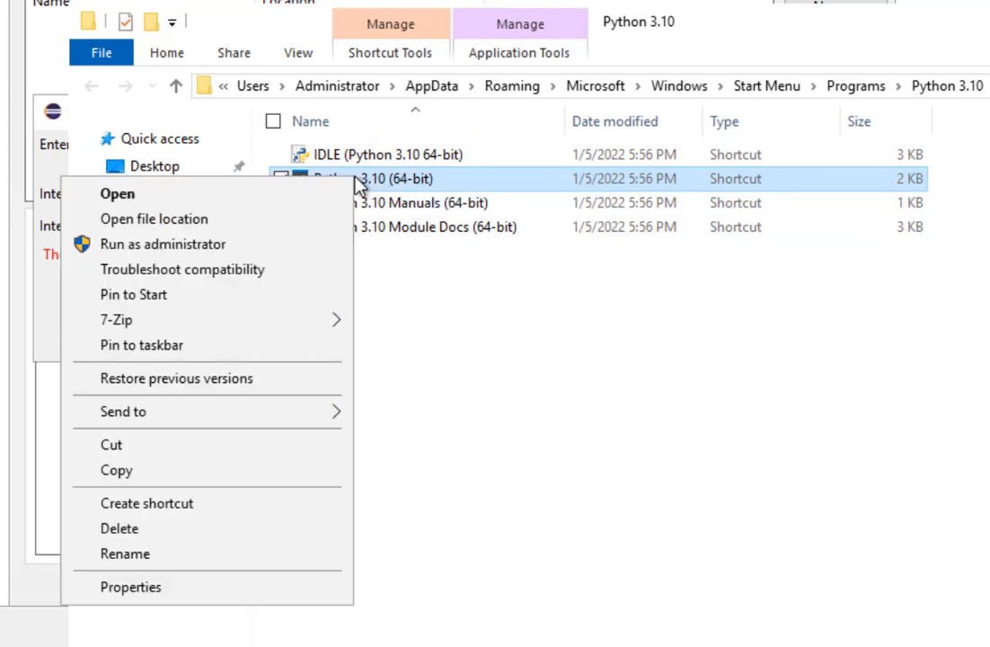
pyautogui.click(222, 230)
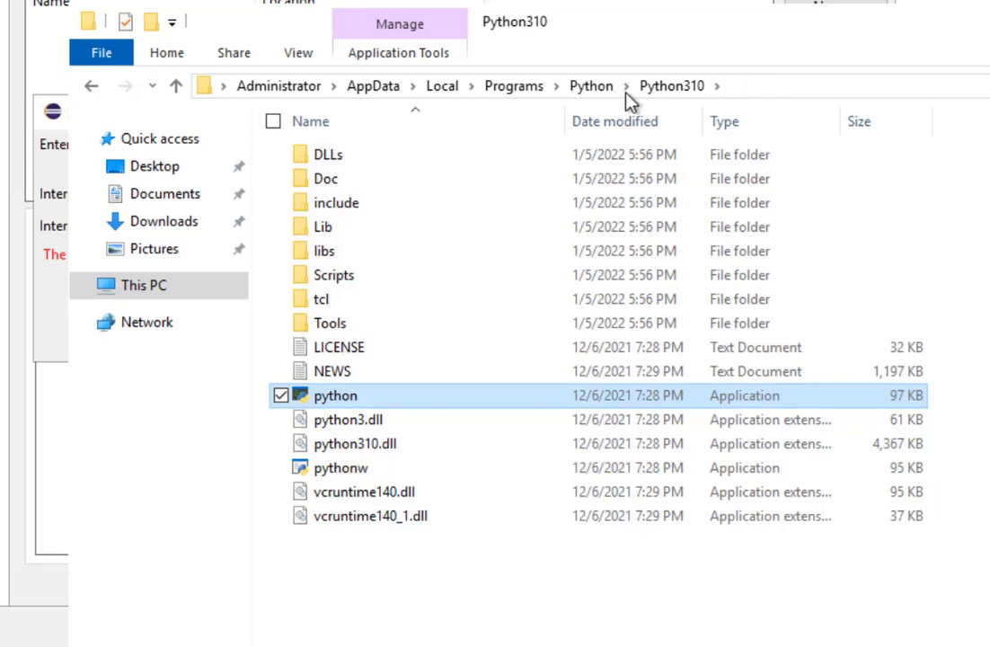
# Copy the Python310 folder's full path from File Explorer
pyautogui.click(670, 87)
pyautogui.click(654, 87)
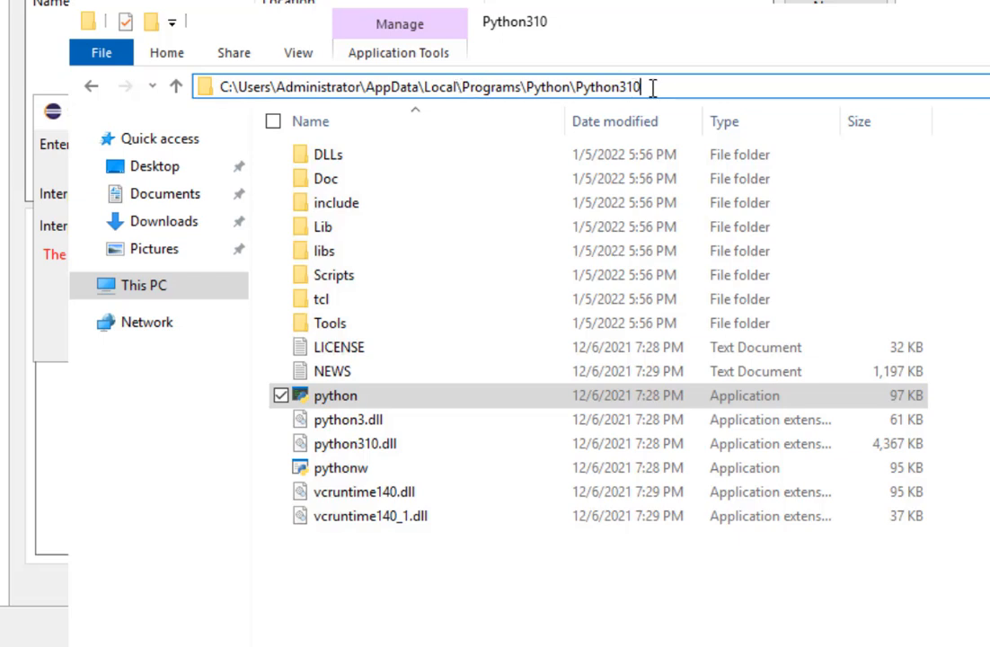
pyautogui.moveTo(692, 82); pyautogui.dragTo(221, 88)
pyautogui.hotkey('ctrl', 'c')
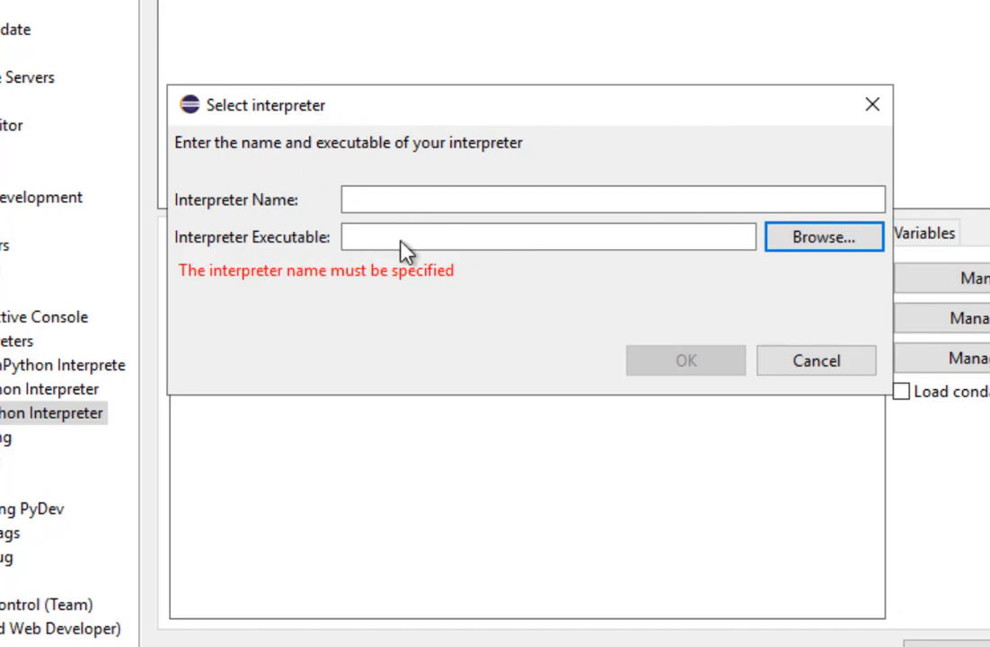
# Set the interpreter executable to the python application in C:\Users\Administrator\AppData\Local\Programs\Python\Python310 and confirm the interpreter
pyautogui.click(828, 244)
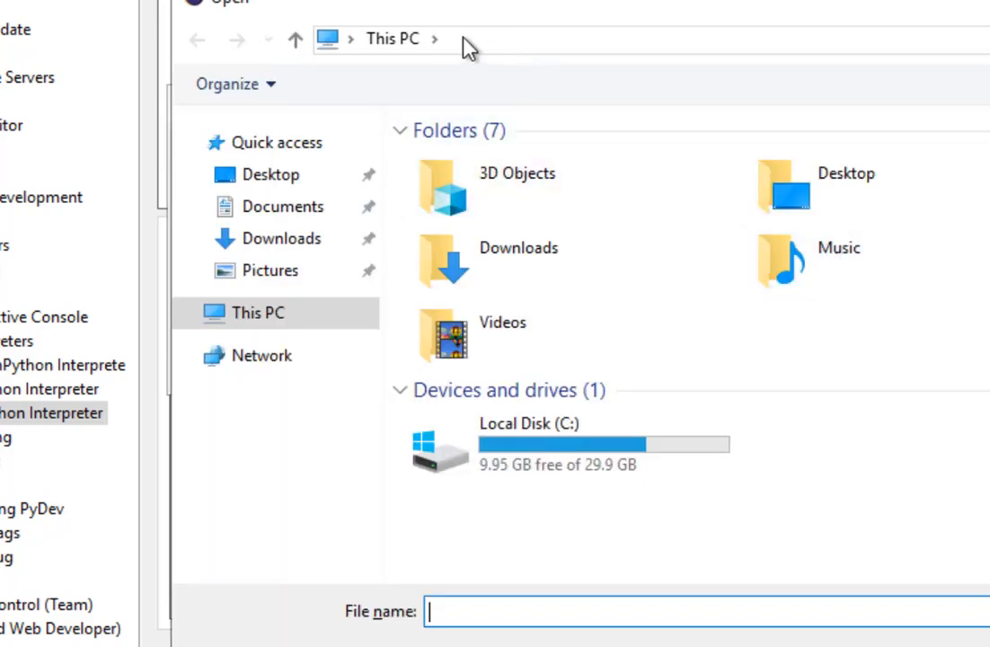
pyautogui.click(460, 40)
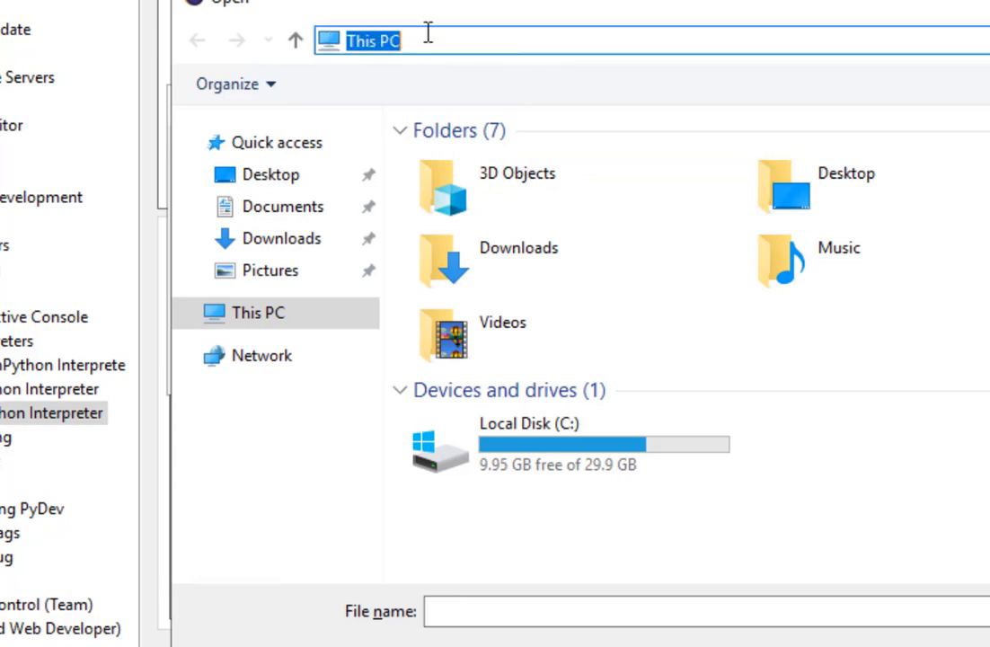
pyautogui.hotkey('ctrl', 'v')
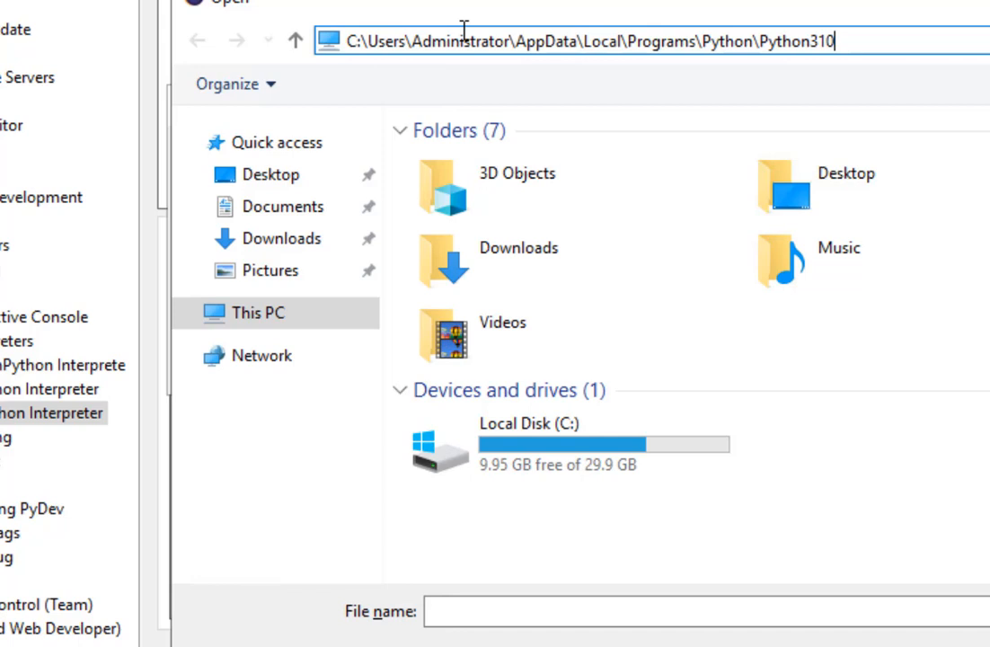
pyautogui.press('Return')
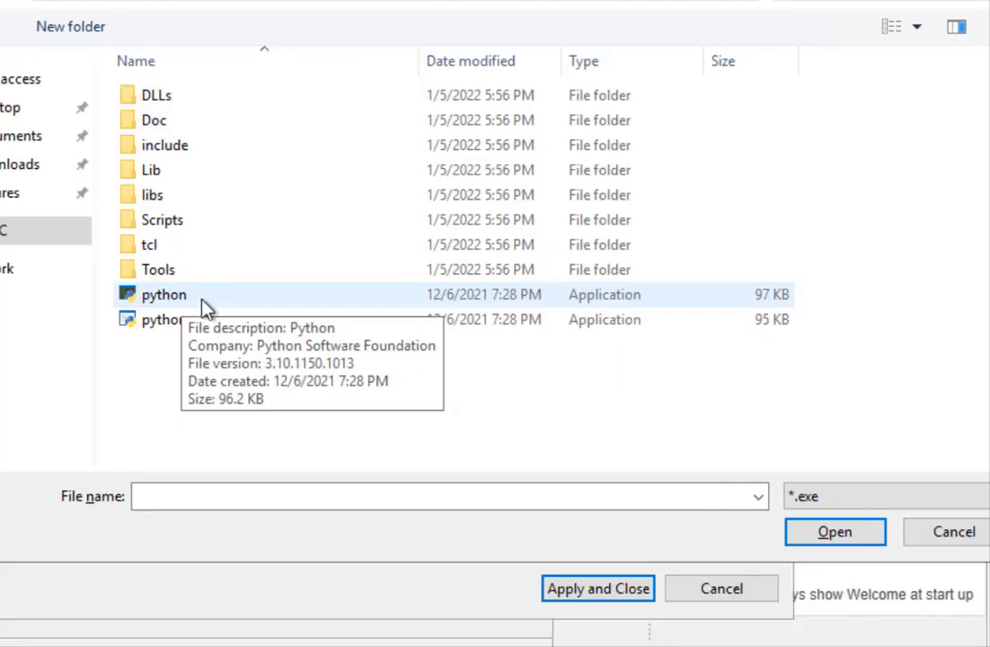
pyautogui.click(162, 304)
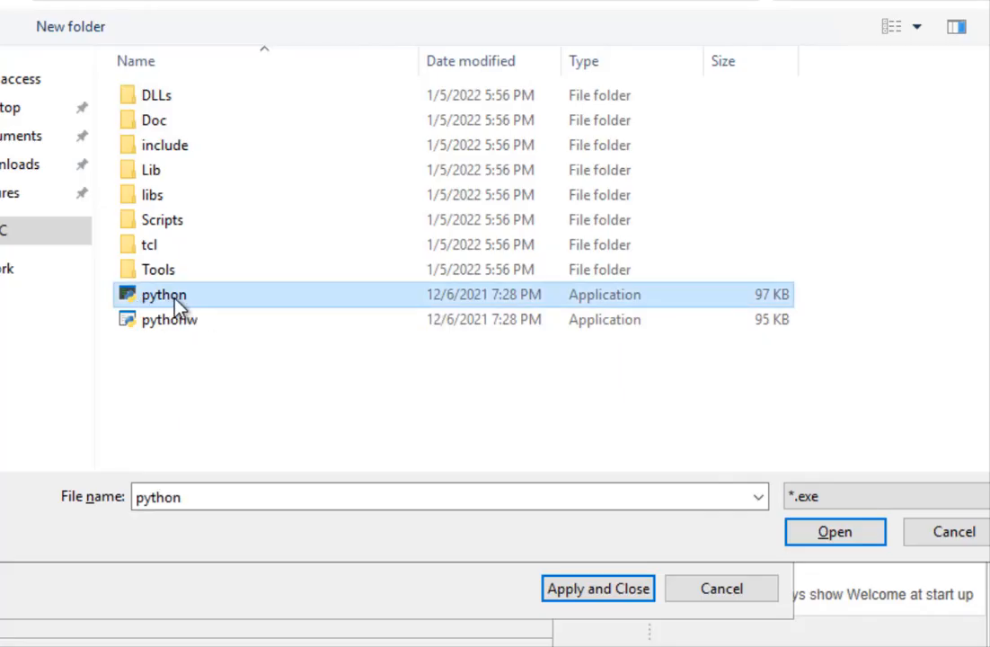
pyautogui.click(820, 535)
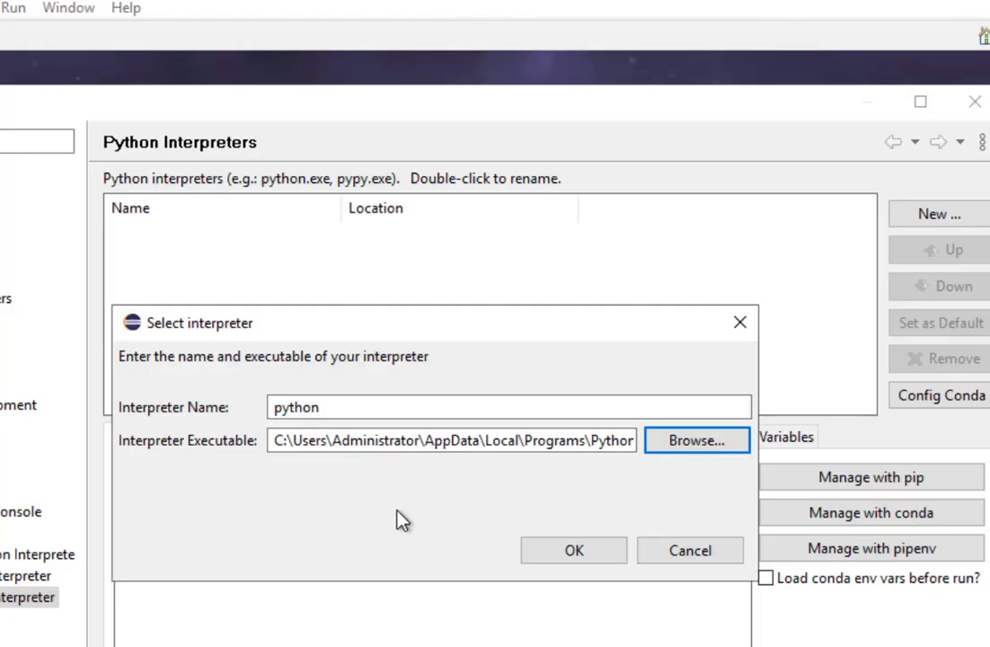
pyautogui.click(573, 550)
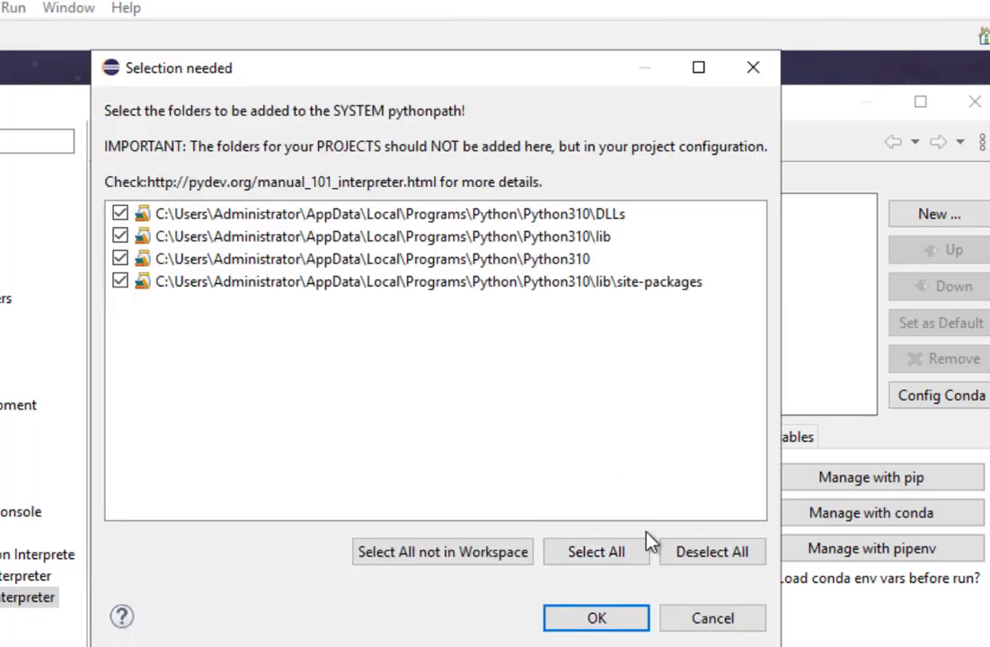
# Add all the listed Python310 folders to the SYSTEM pythonpath and apply the new Python interpreter preferences
pyautogui.click(596, 618)
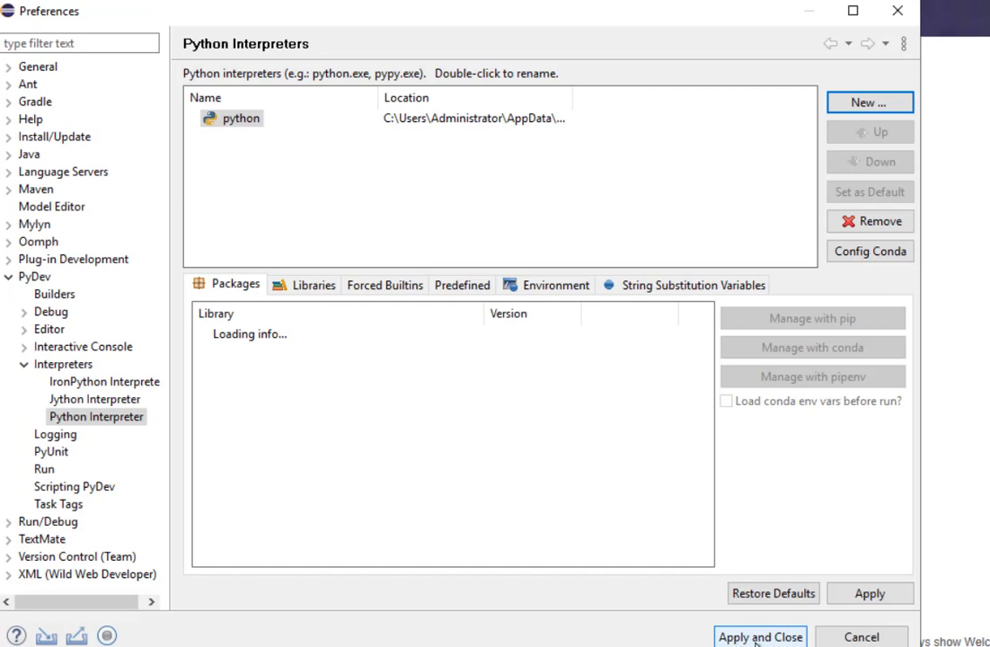
pyautogui.click(758, 638)
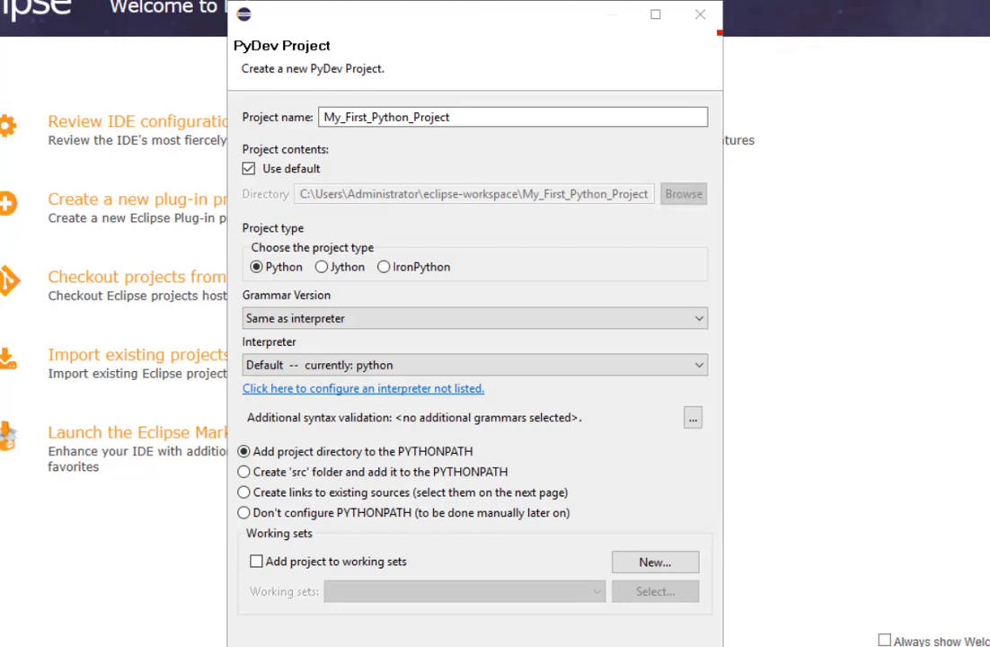
# Finish creating My_First_Python_Project and open it in the PyDev perspective with the Welcome page closed
pyautogui.press('Return')
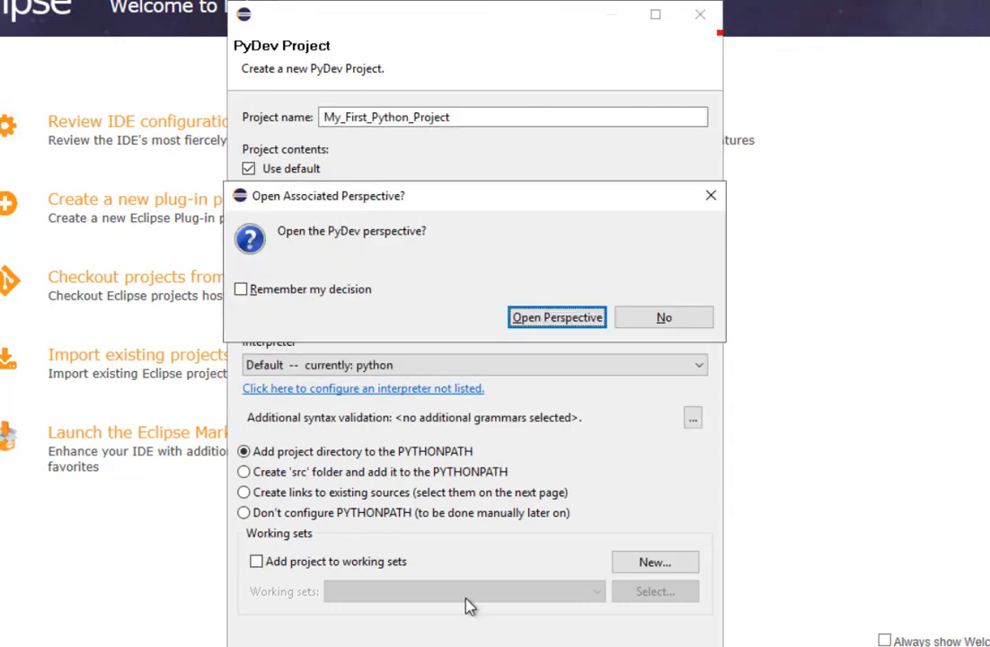
pyautogui.click(557, 321)
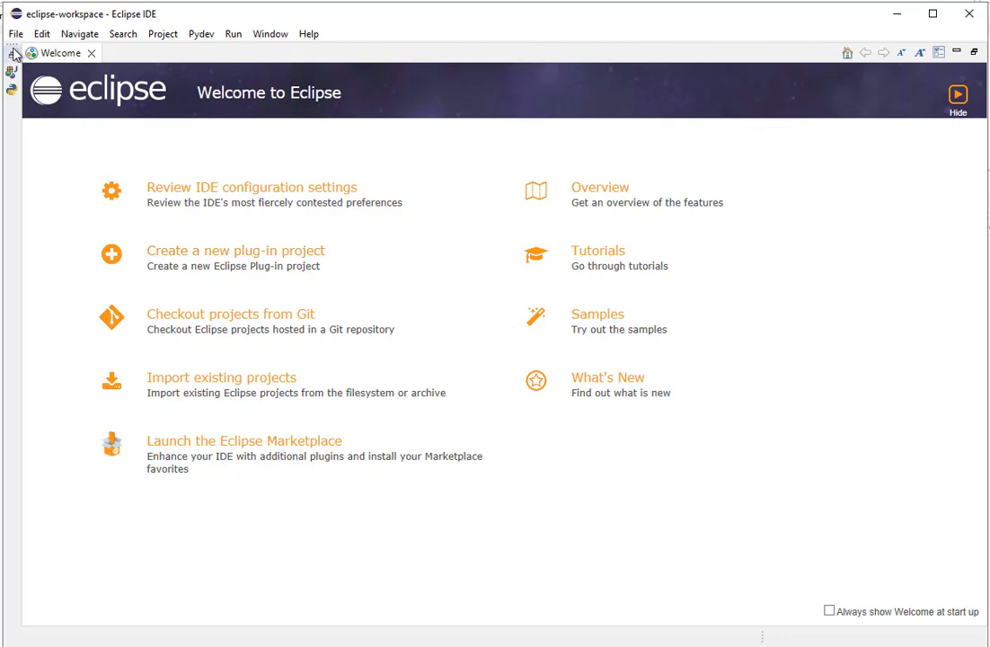
pyautogui.click(91, 54)
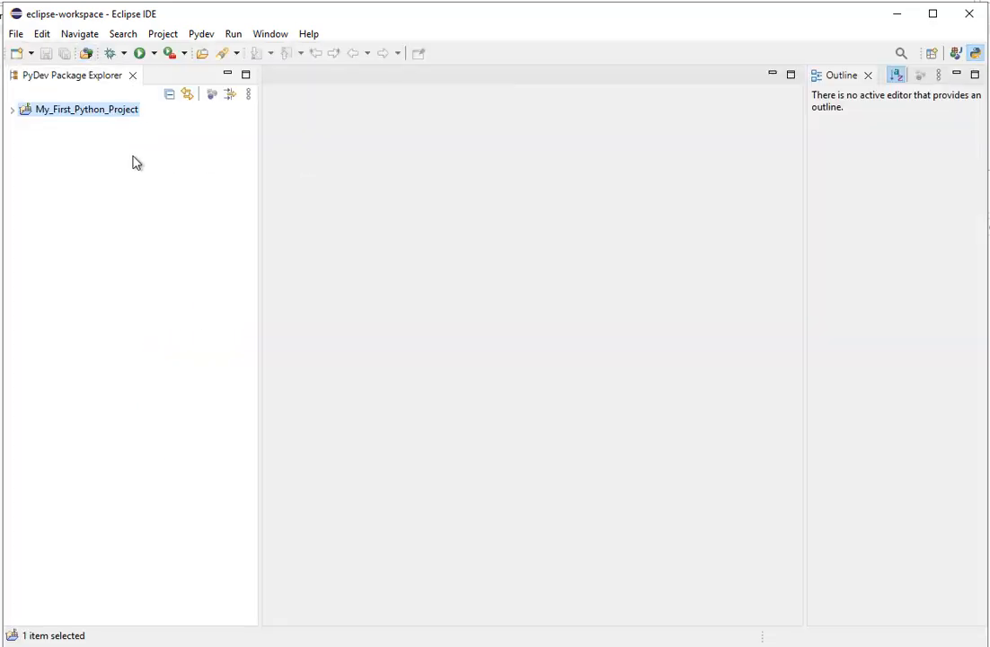
# Create an empty-template PyDev module named HelloWorld in My_First_Python_Project and accept the default Eclipse preferences for PyDev
pyautogui.click(13, 110)
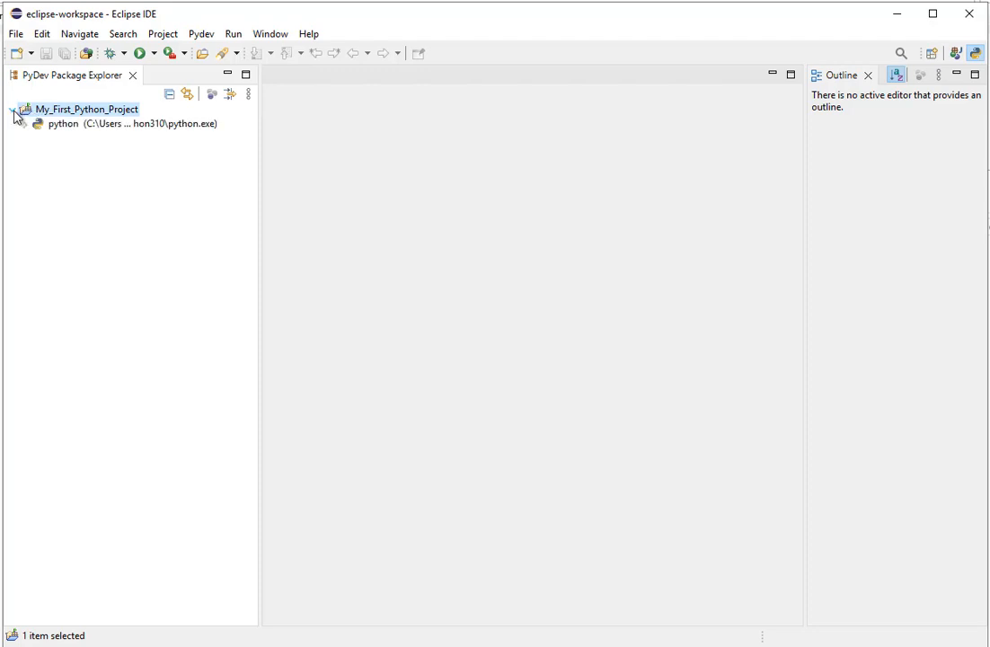
pyautogui.rightClick(75, 115)
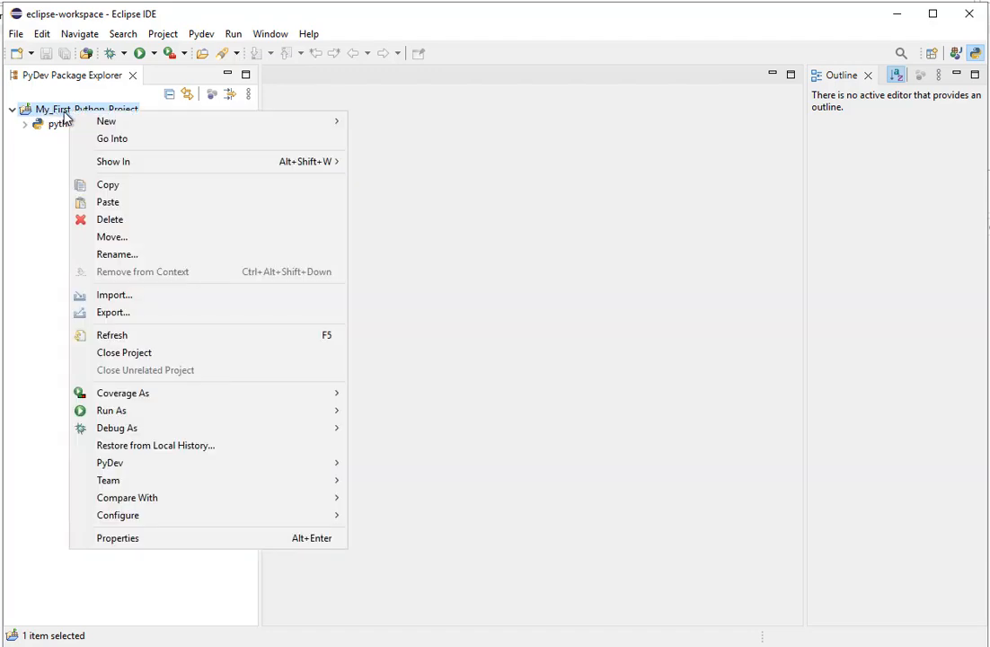
pyautogui.moveTo(106, 124)
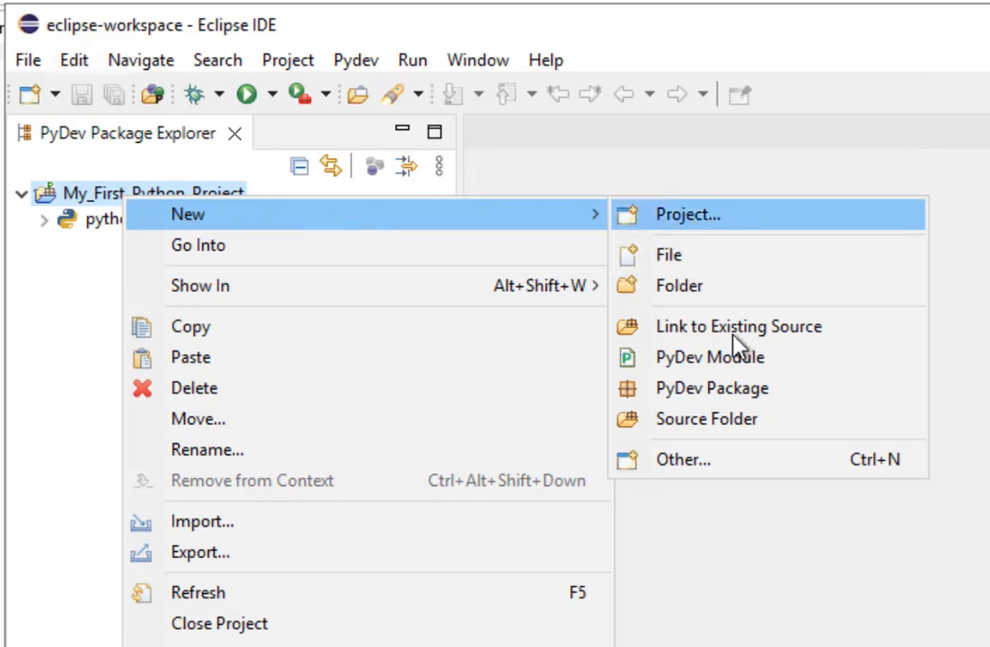
pyautogui.click(696, 364)
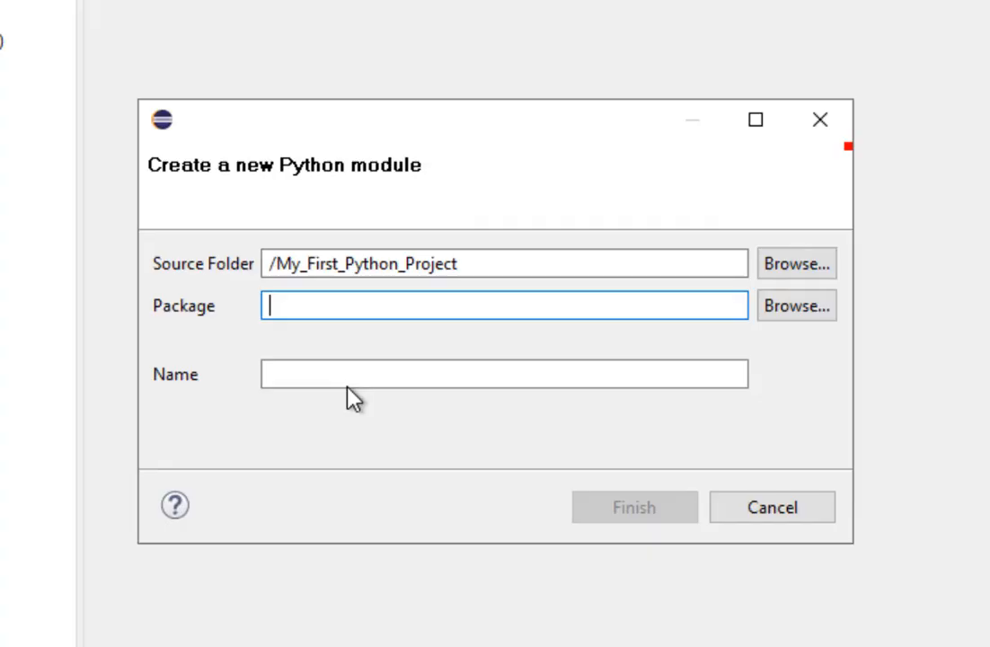
pyautogui.click(354, 375)
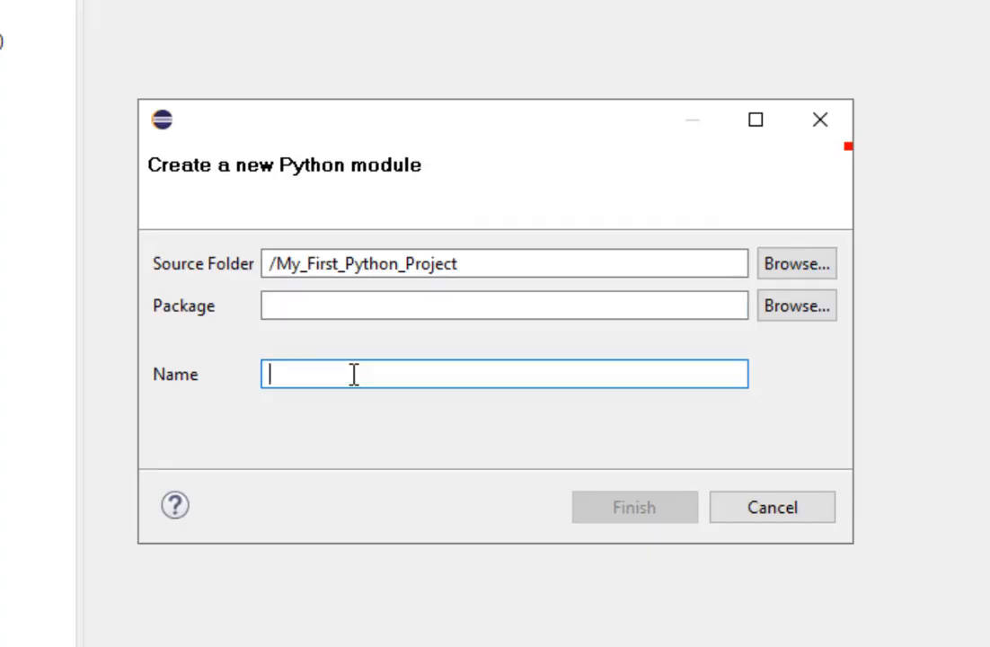
pyautogui.write('Hellow')
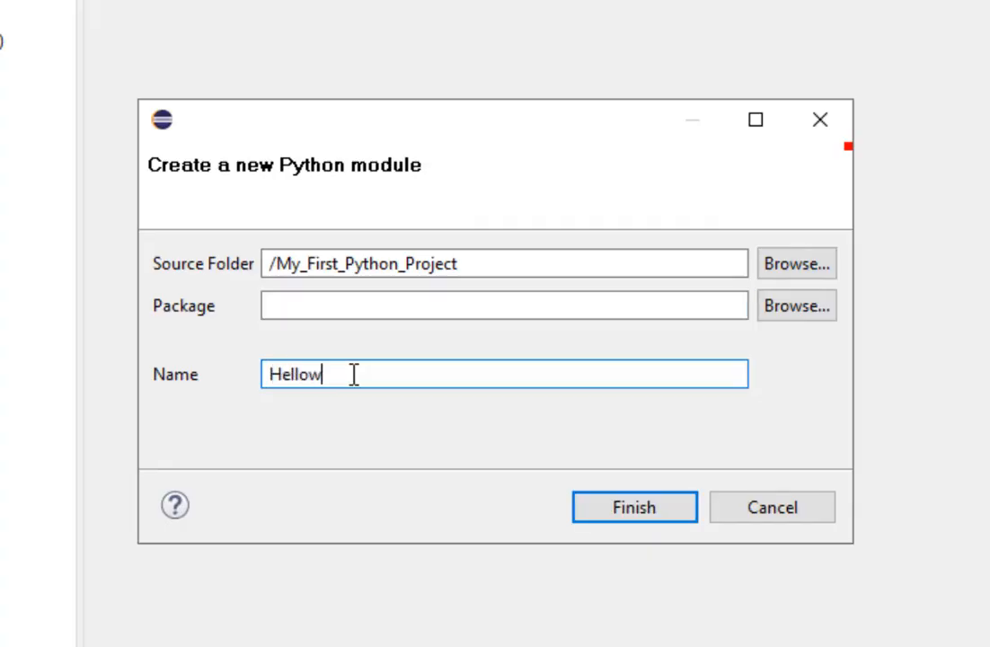
pyautogui.press('BackSpace')
pyautogui.write('World')
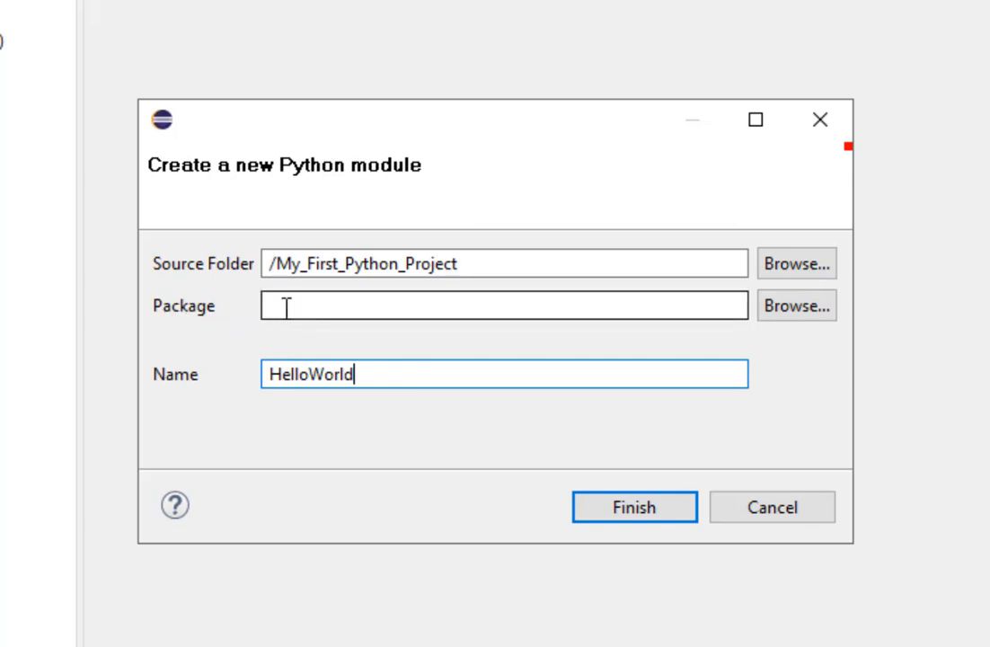
pyautogui.click(634, 508)
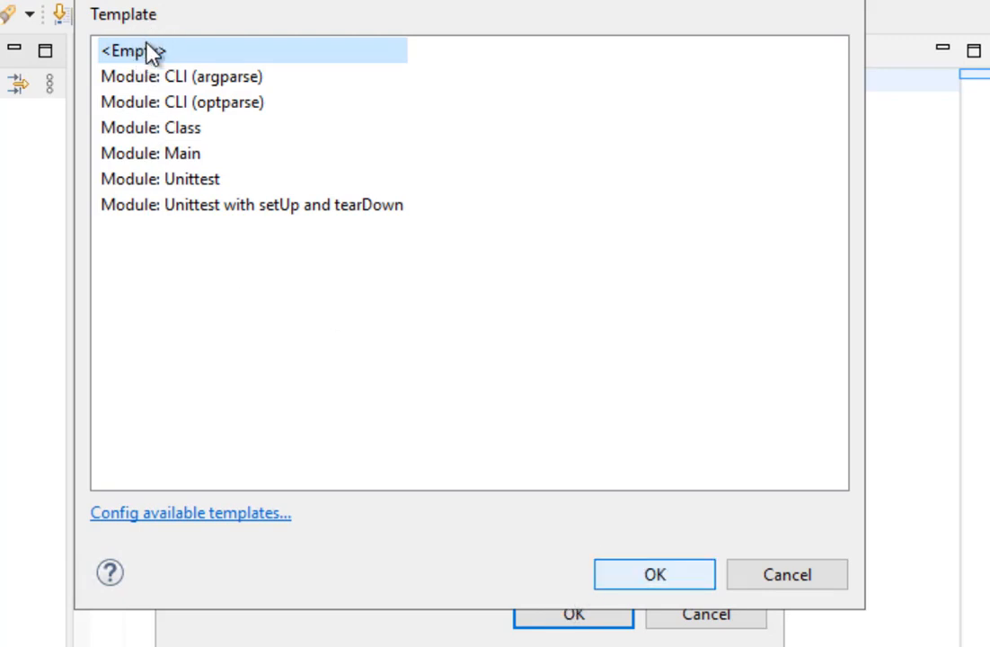
pyautogui.doubleClick(147, 50)
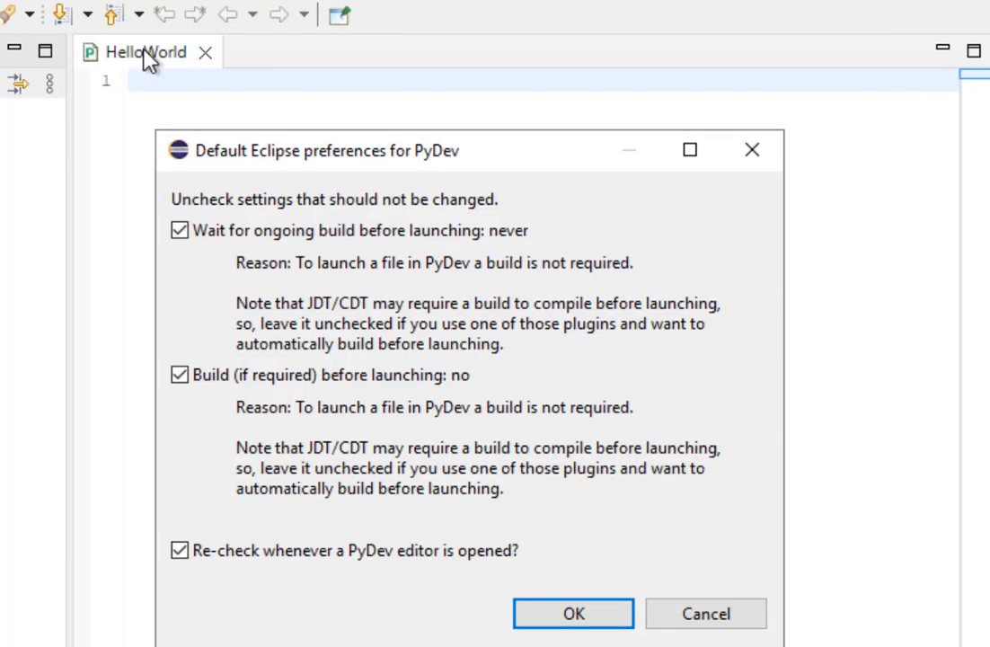
pyautogui.click(574, 615)
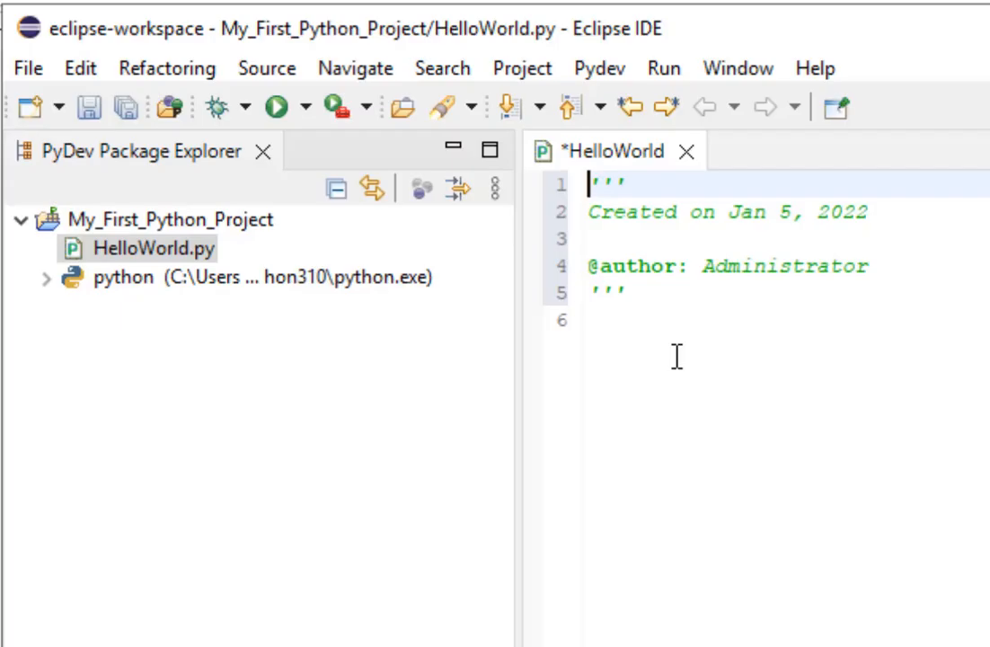
# Add the line print("Hello MSIS 415!") below the header comment in HelloWorld.py and save the file
pyautogui.click(676, 357)
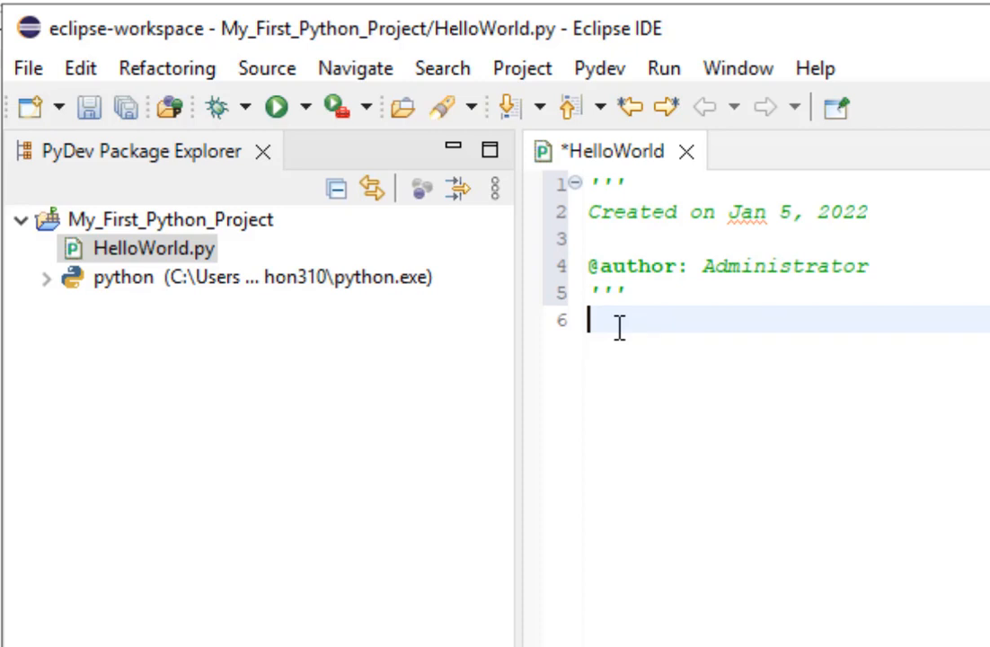
pyautogui.press('Return')
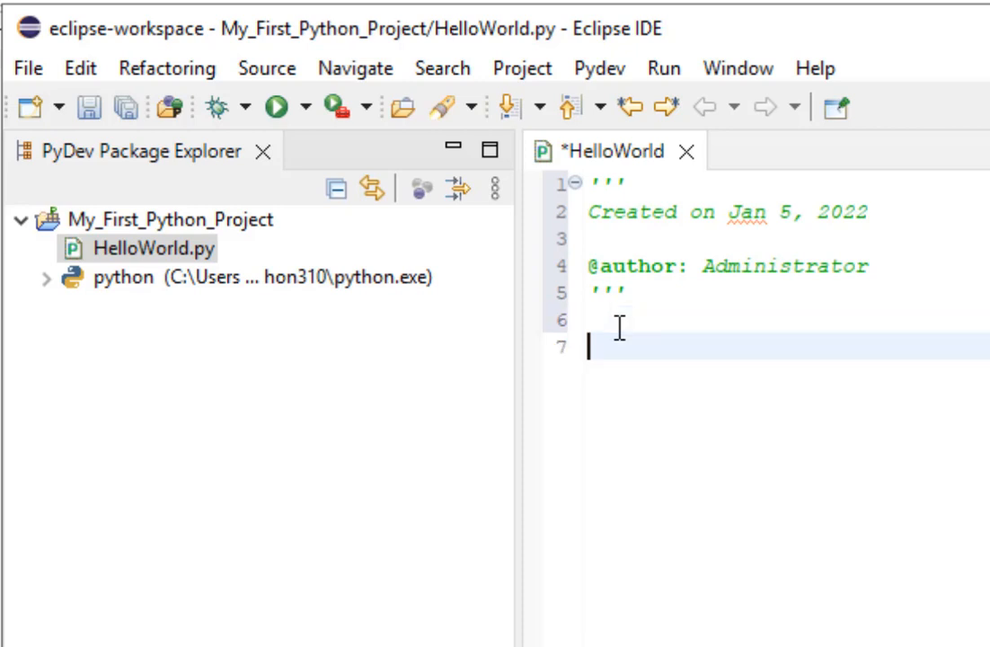
pyautogui.write('print')
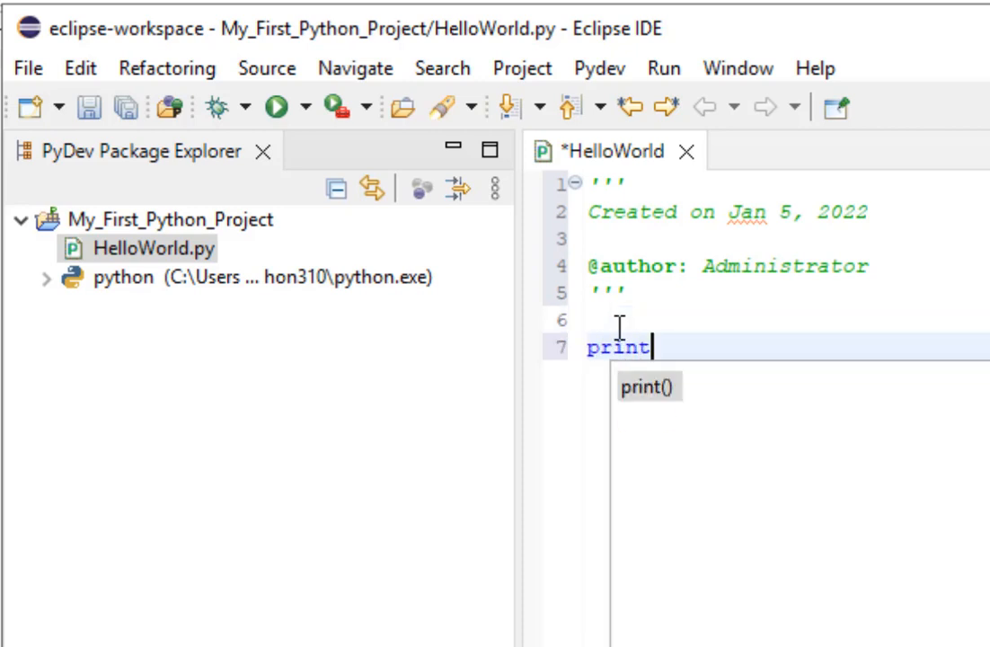
pyautogui.write('("Hellow')
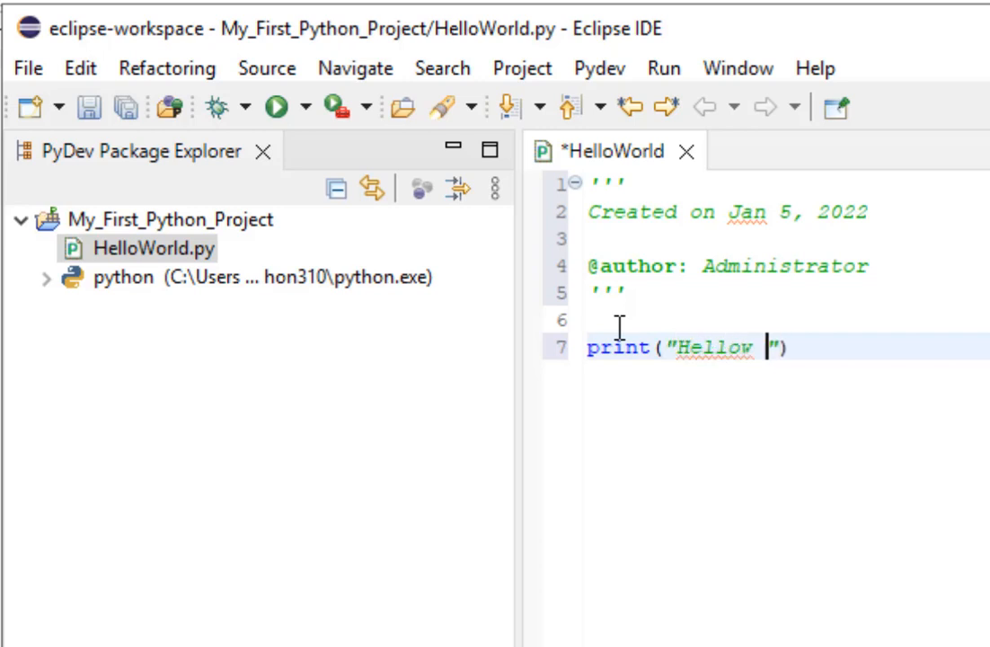
pyautogui.press('BackSpace')
pyautogui.press('BackSpace')
pyautogui.write('MSIS 415')
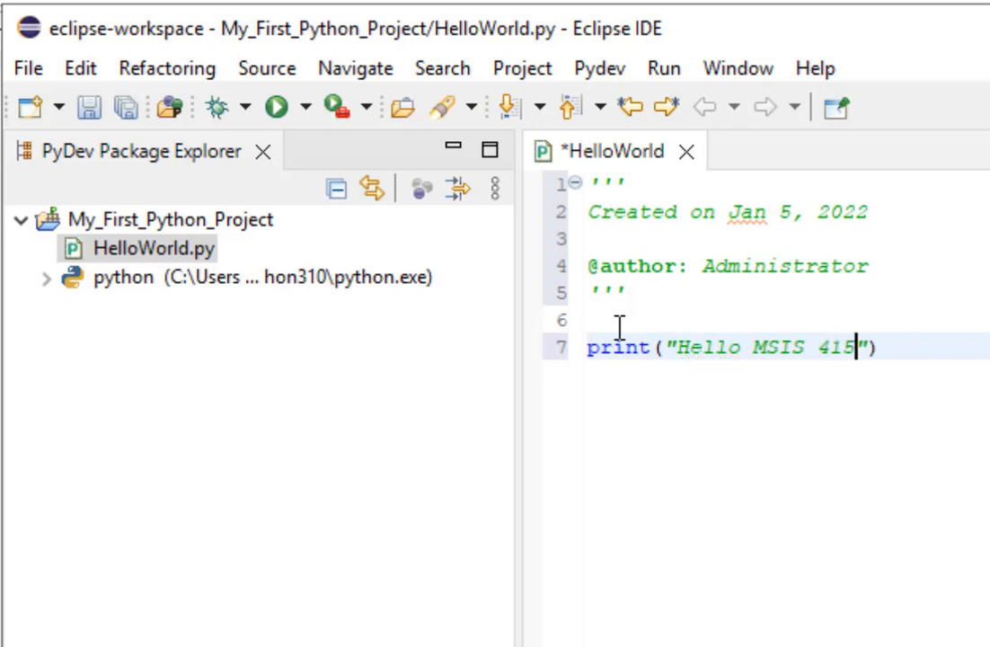
pyautogui.write('!')
pyautogui.click(133, 115)
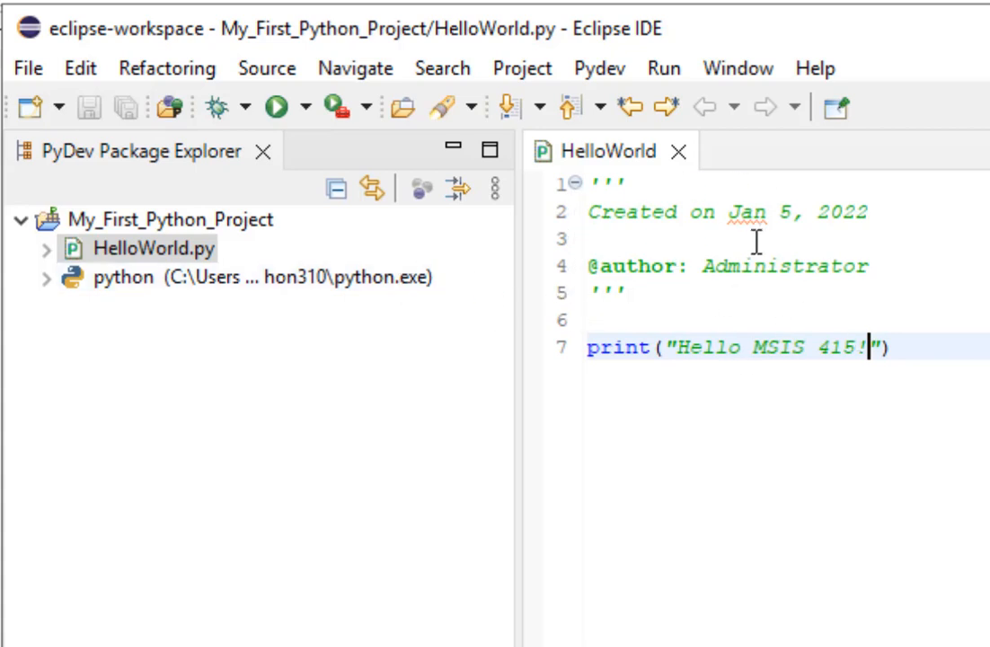
# Run HelloWorld.py from the package explorer as a Python Run
pyautogui.click(184, 254)
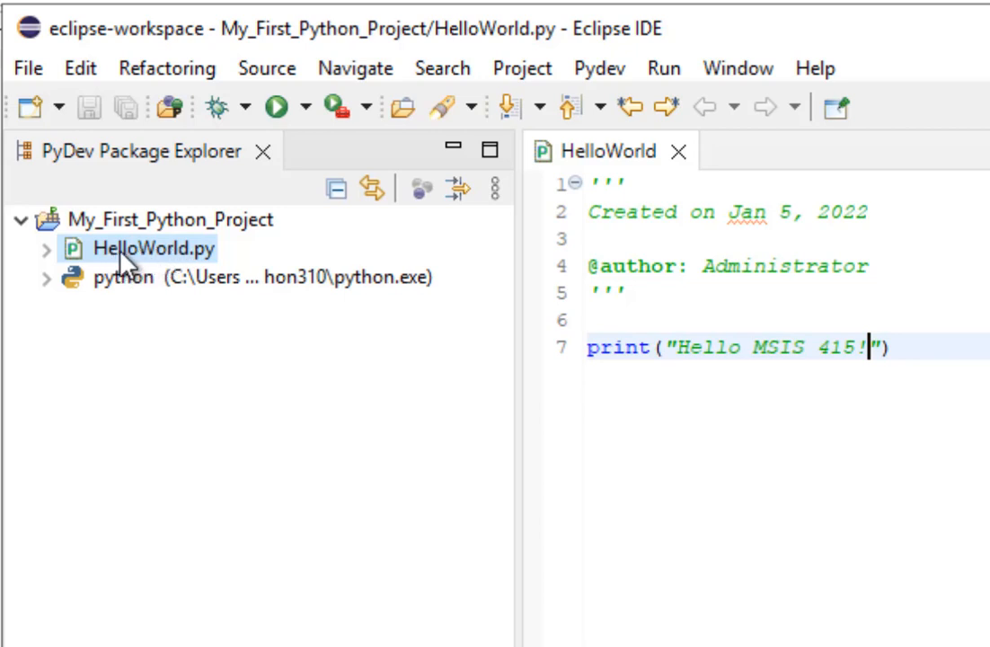
pyautogui.rightClick(192, 255)
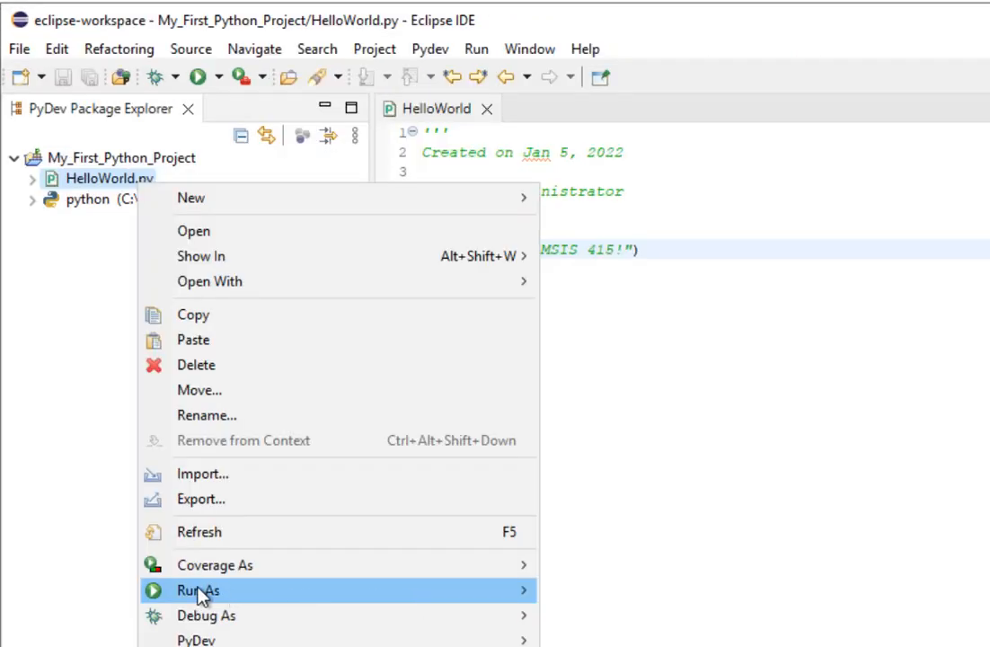
pyautogui.moveTo(301, 596)
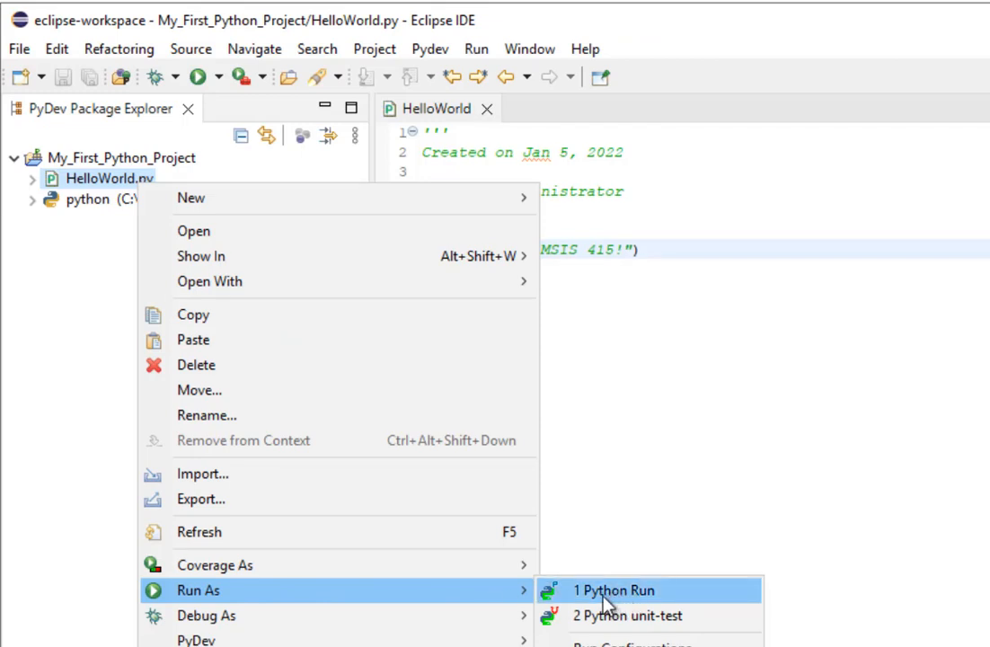
pyautogui.click(644, 596)
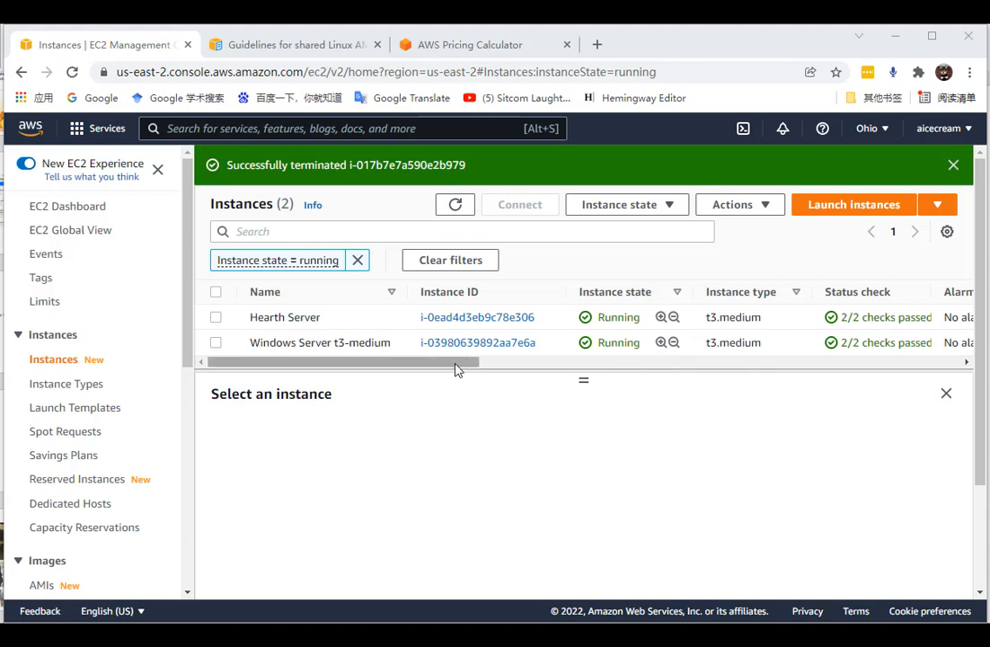
# Stop the Windows Server t3-medium instance in the EC2 instances list
pyautogui.click(221, 346)
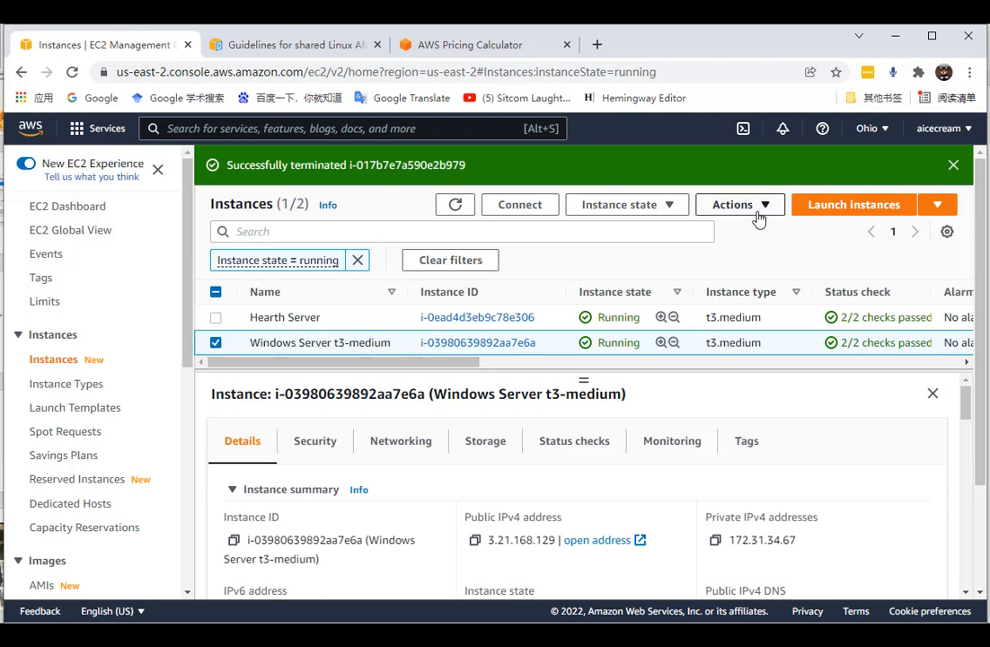
pyautogui.click(669, 208)
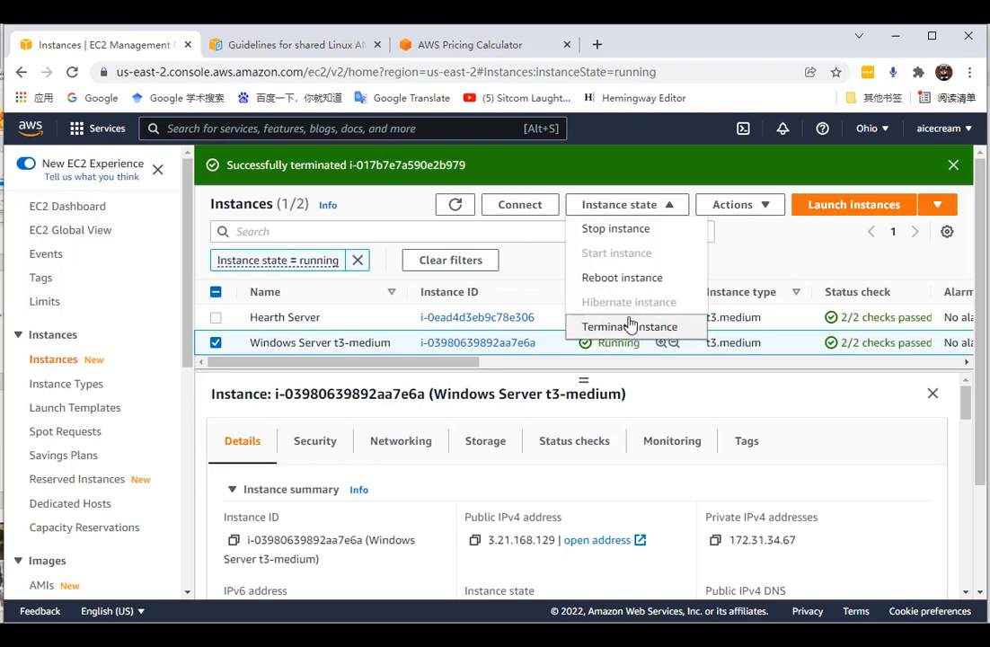
pyautogui.click(634, 231)
pyautogui.click(775, 451)
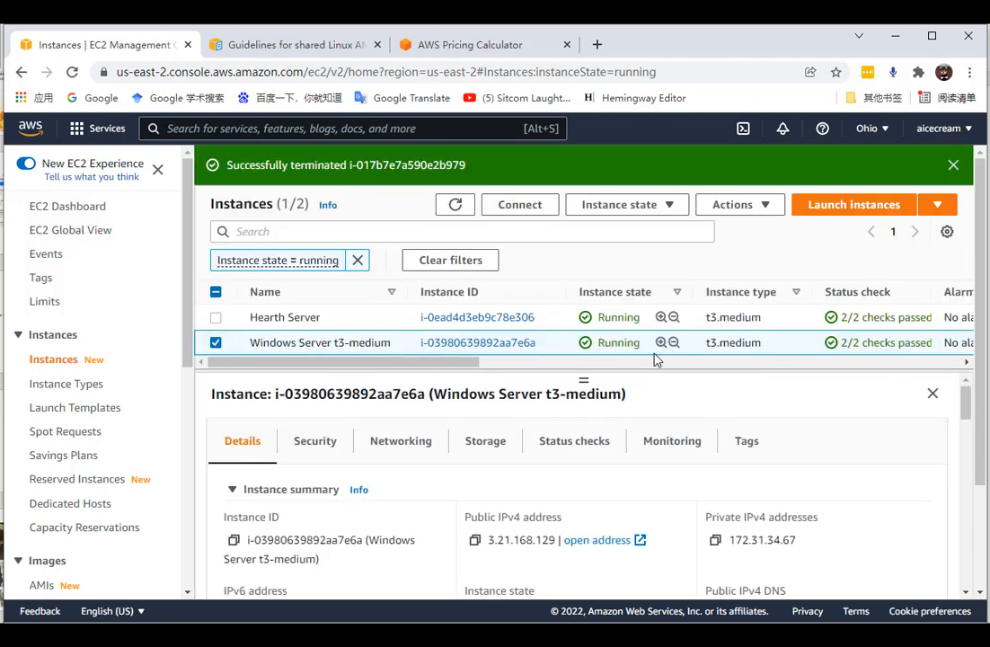